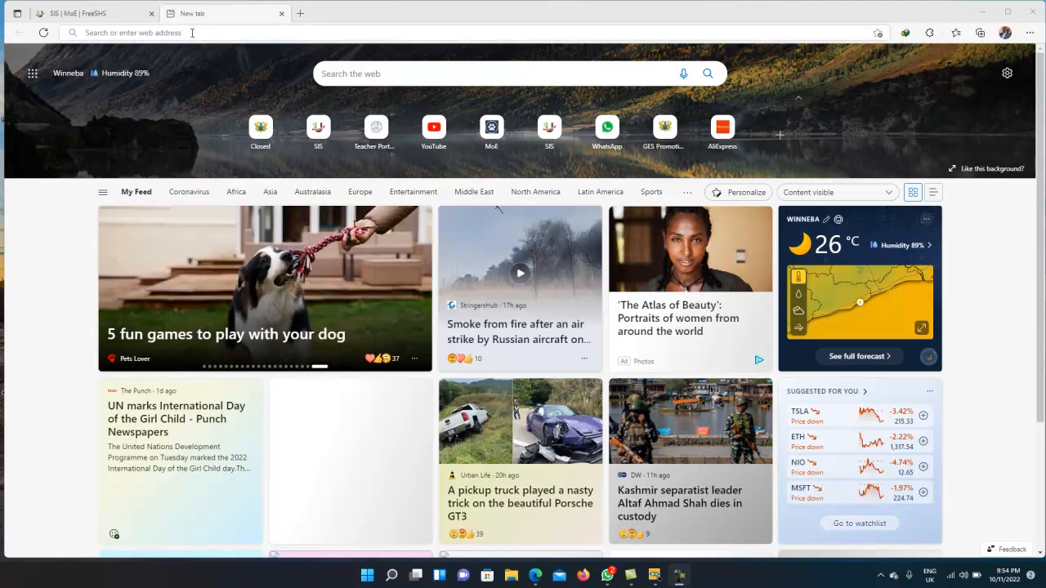
pyautogui.click(194, 32)
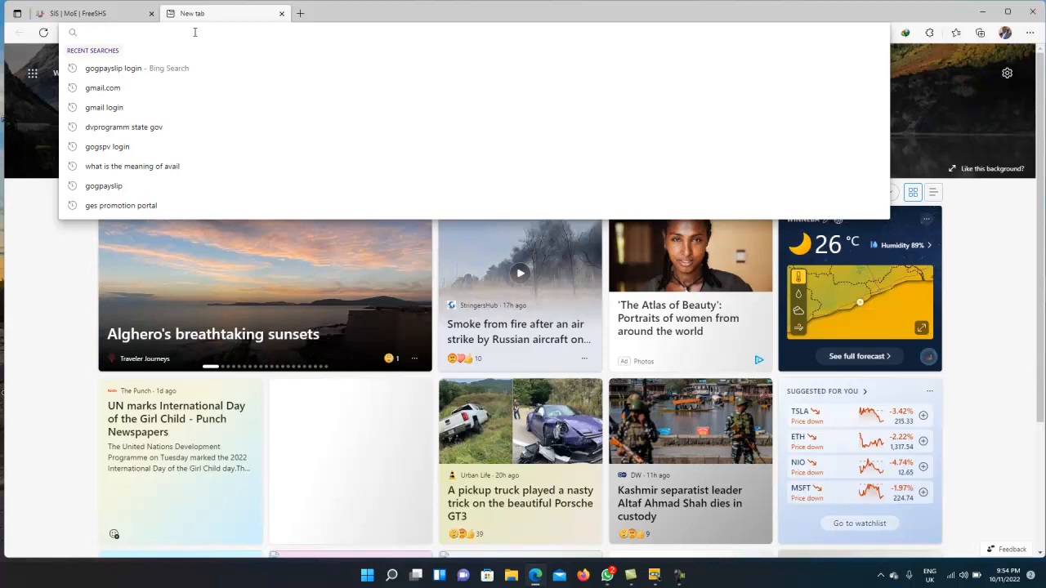
pyautogui.write('ASUA')
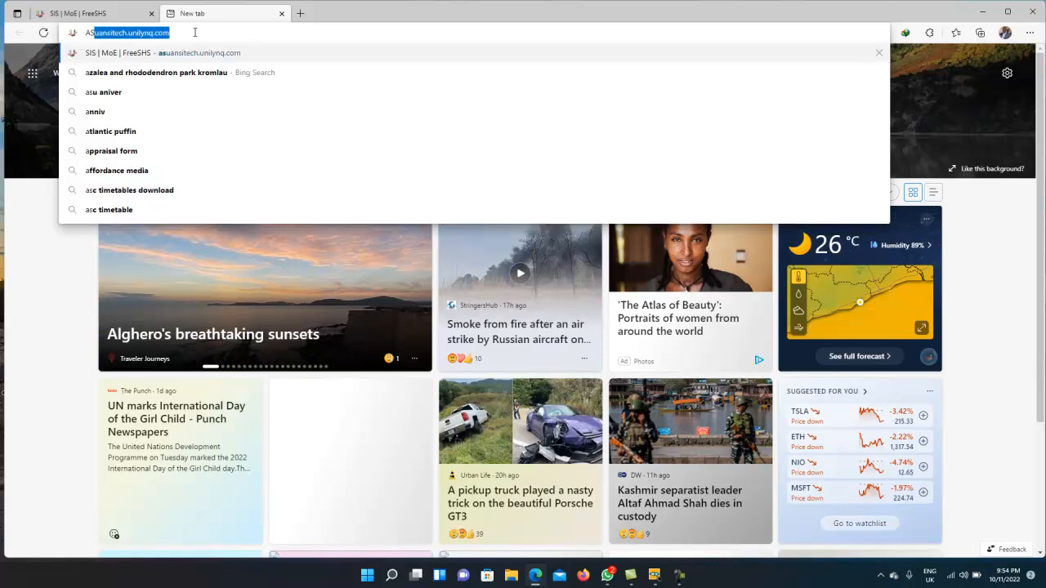
pyautogui.write('N')
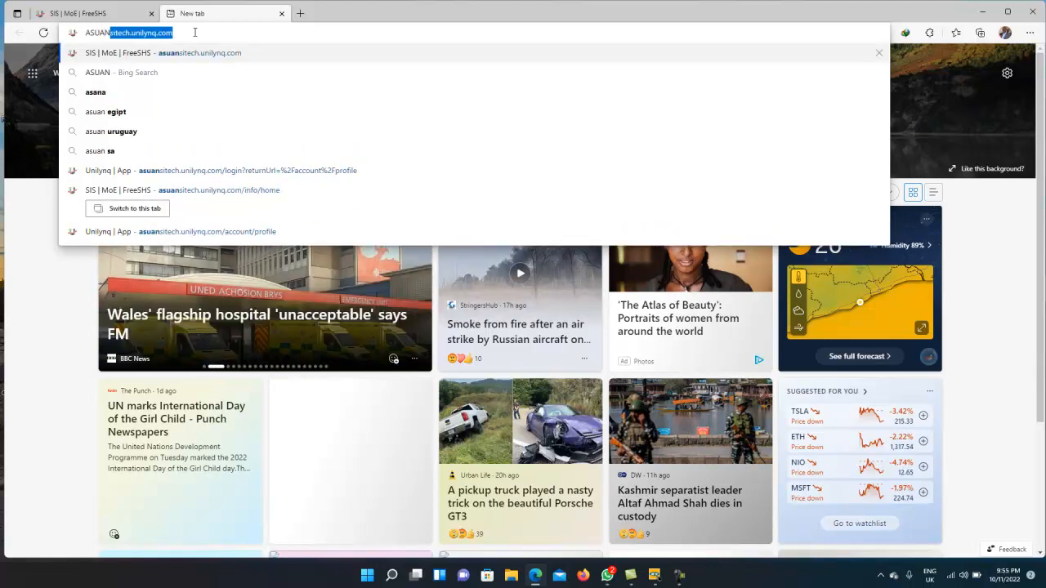
pyautogui.write('S')
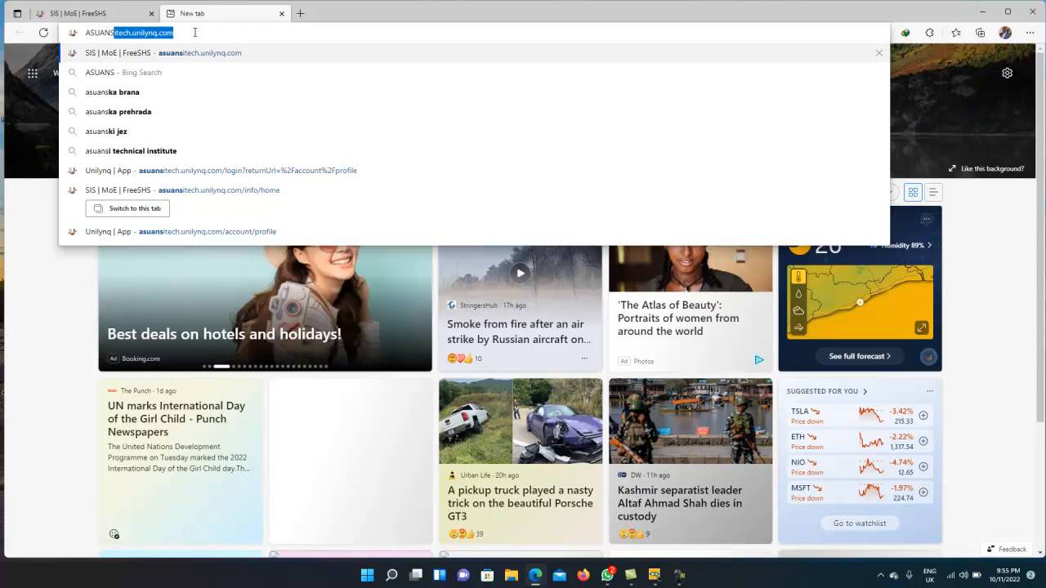
pyautogui.press('BackSpace')
pyautogui.press('BackSpace')
pyautogui.press('BackSpace')
pyautogui.press('BackSpace')
pyautogui.press('BackSpace')
pyautogui.press('BackSpace')
pyautogui.press('BackSpace')
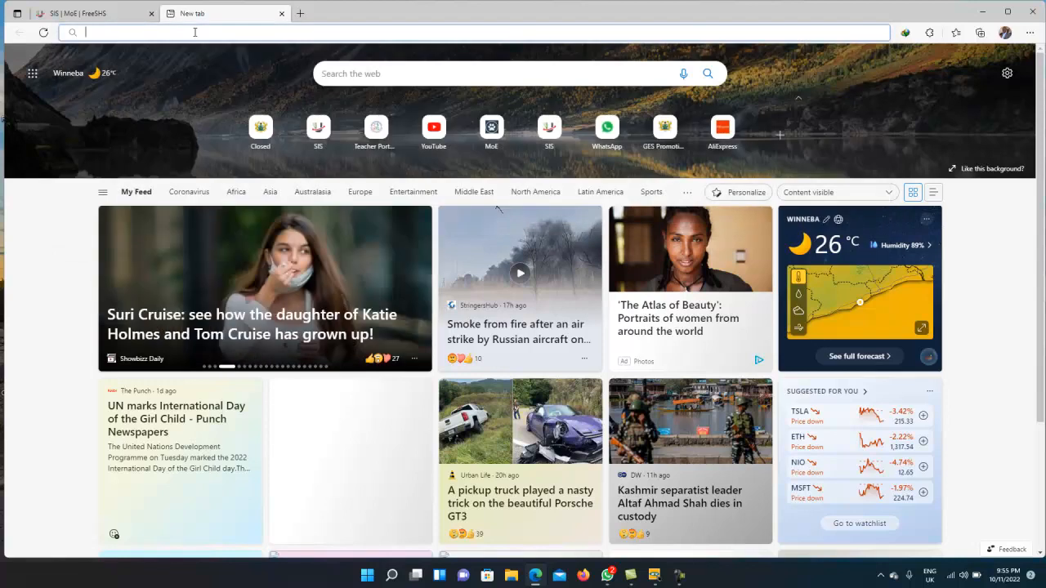
# Open the school's portal at asuansitech.unilynq.com.
pyautogui.write('as')
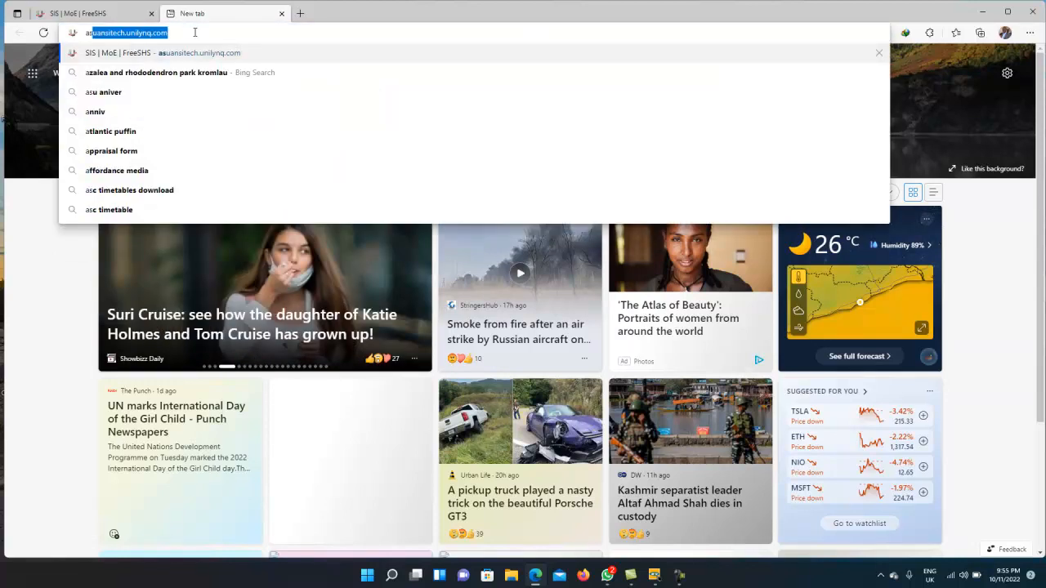
pyautogui.write('uansitech')
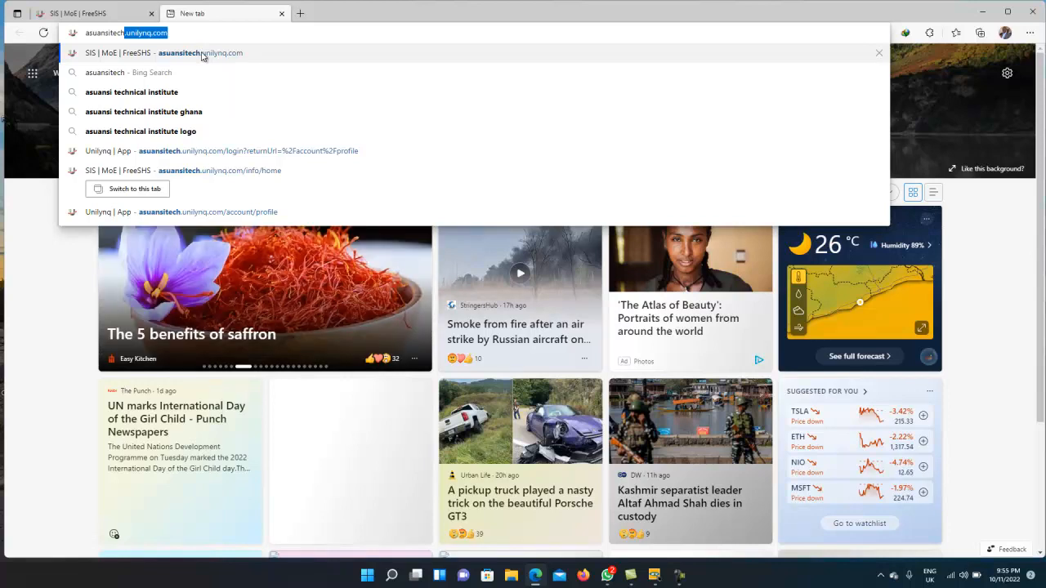
pyautogui.click(202, 54)
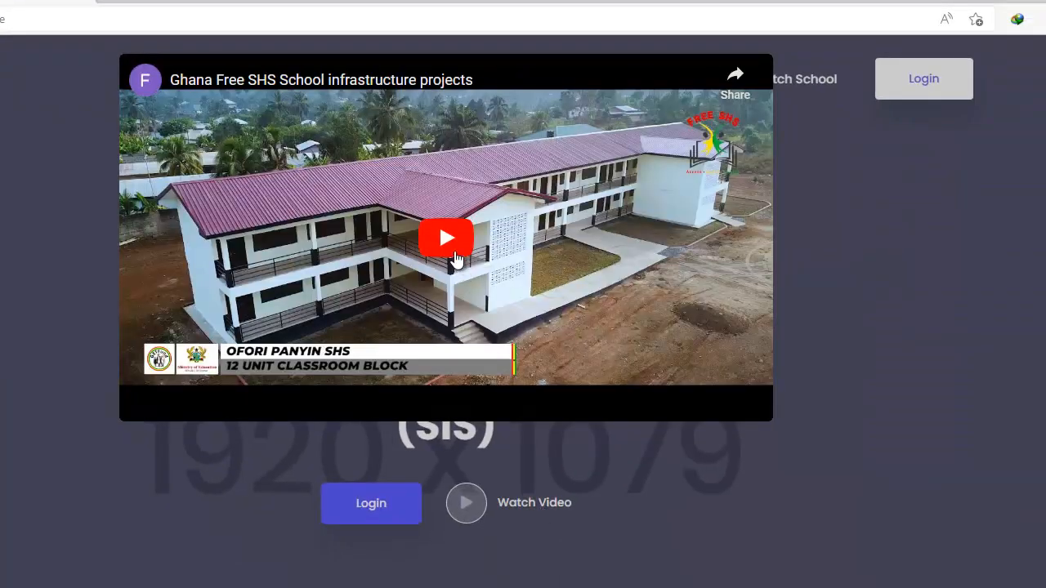
# Play the Ghana Free SHS School infrastructure projects video briefly, pause it and close the player.
pyautogui.click(447, 239)
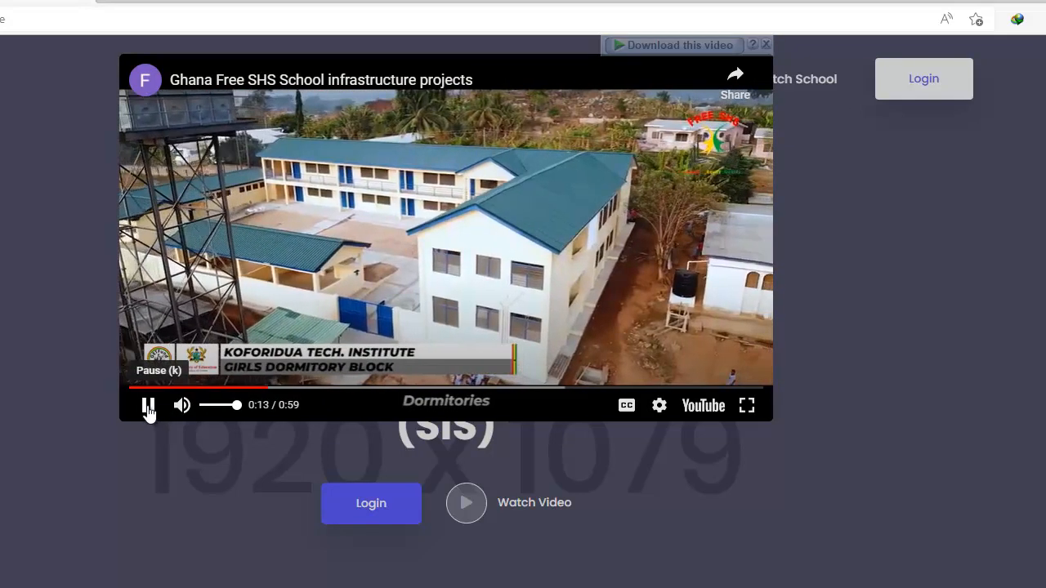
pyautogui.click(148, 409)
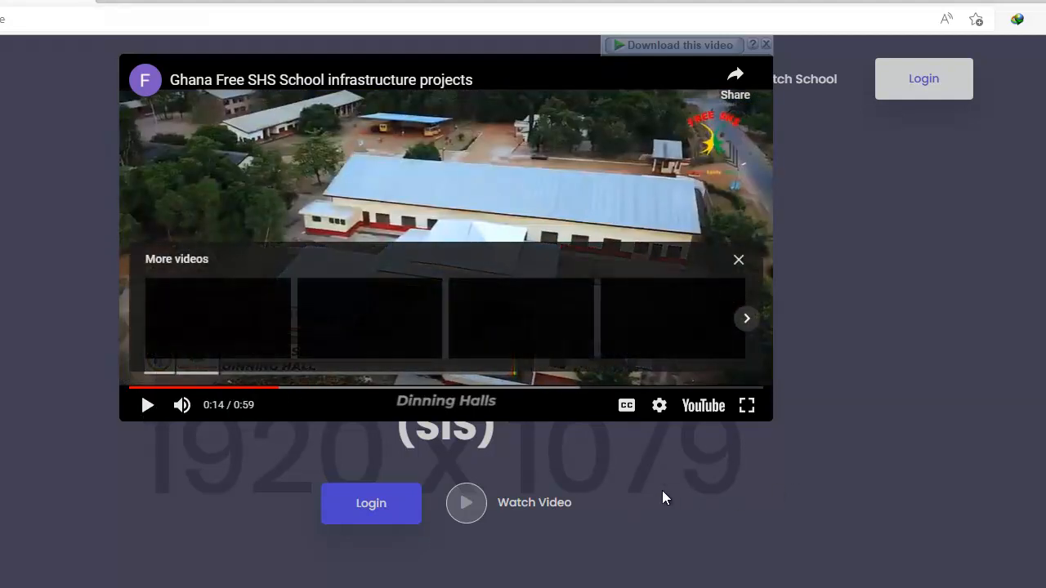
pyautogui.click(663, 496)
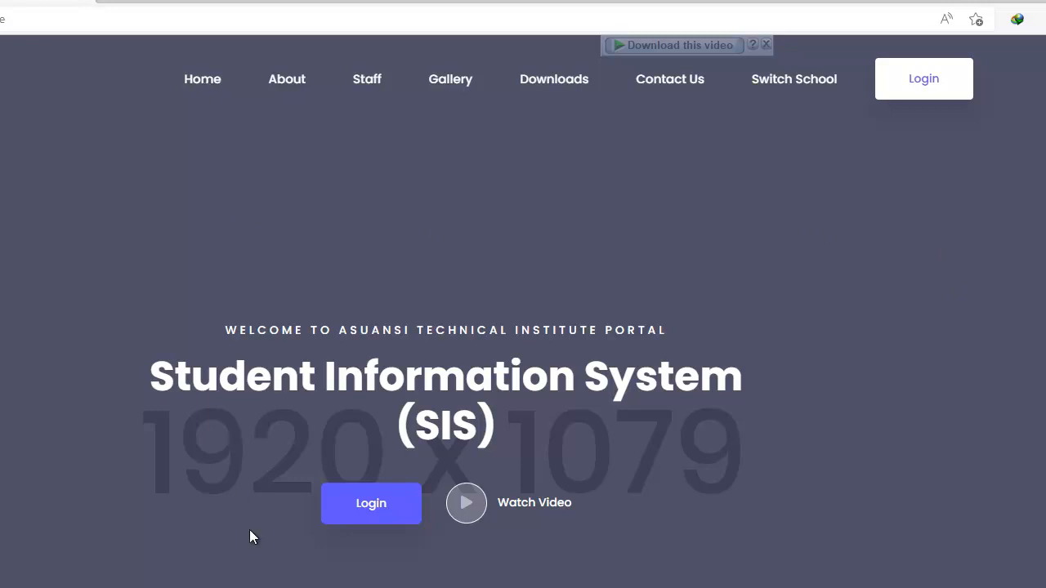
# Look through the portal's About School page and its Our Staff page.
pyautogui.click(288, 82)
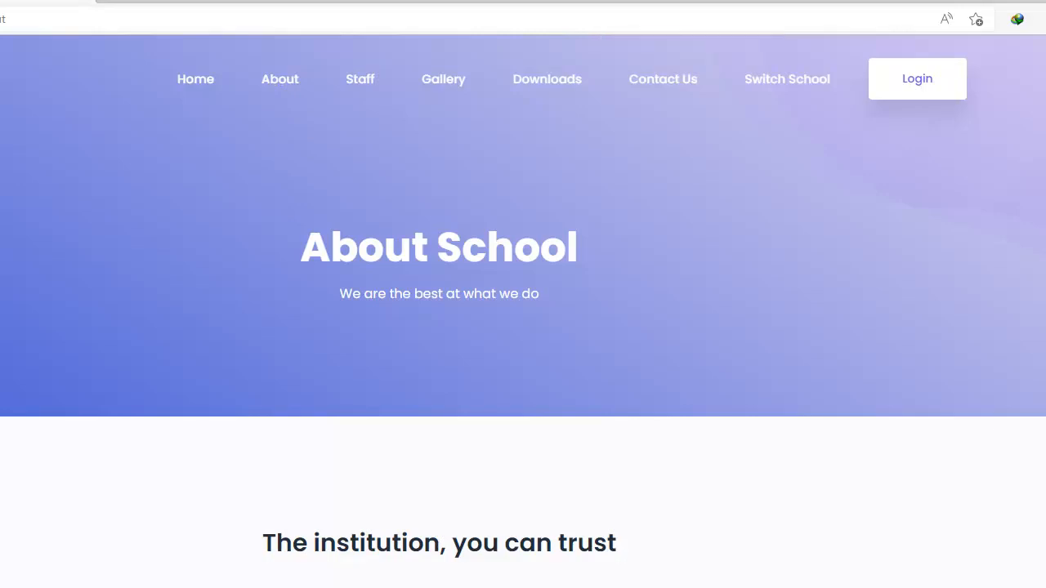
pyautogui.scroll(-2, 523, 327)
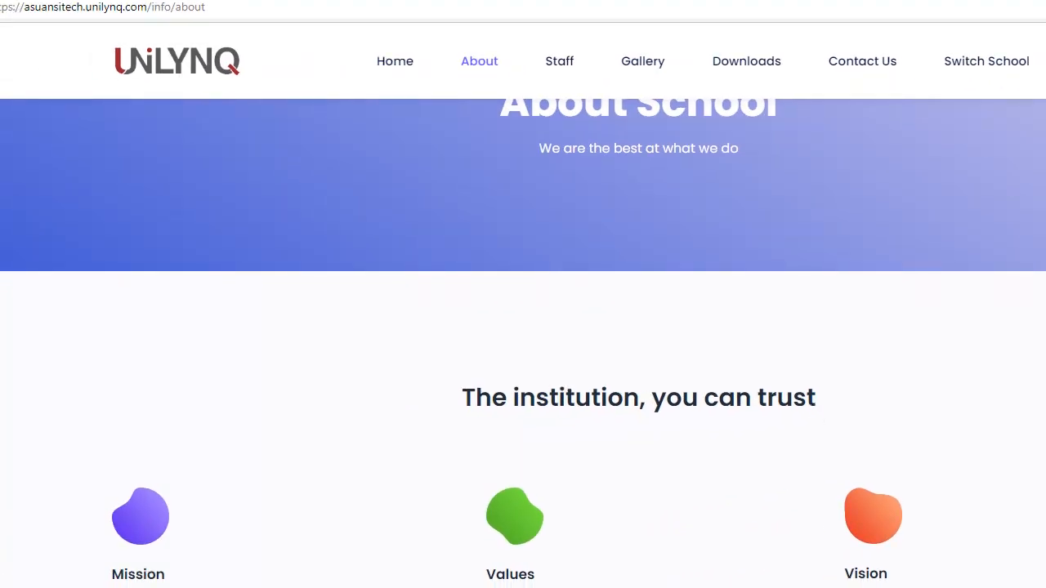
pyautogui.scroll(2, 523, 327)
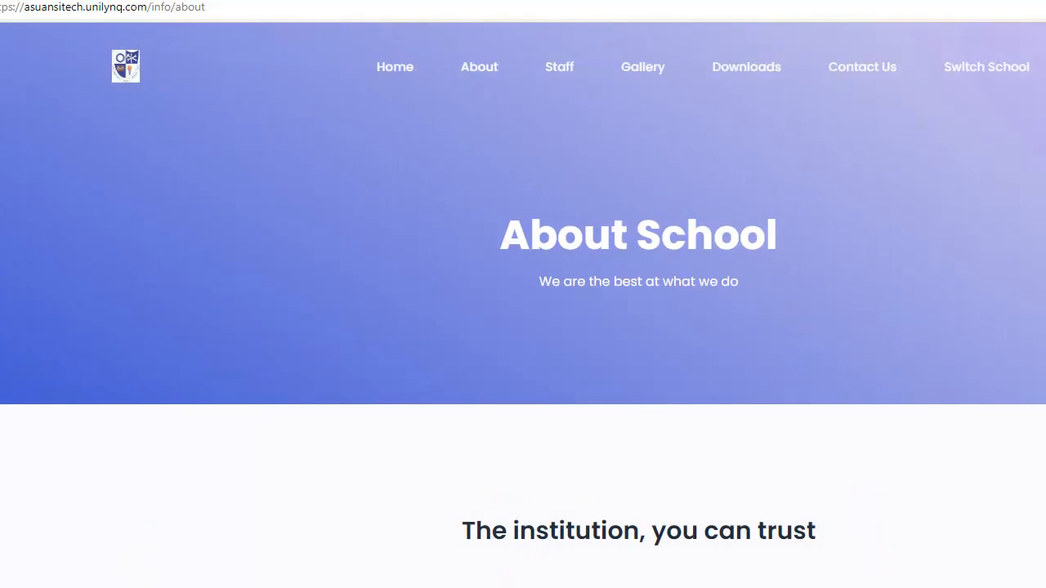
pyautogui.click(562, 71)
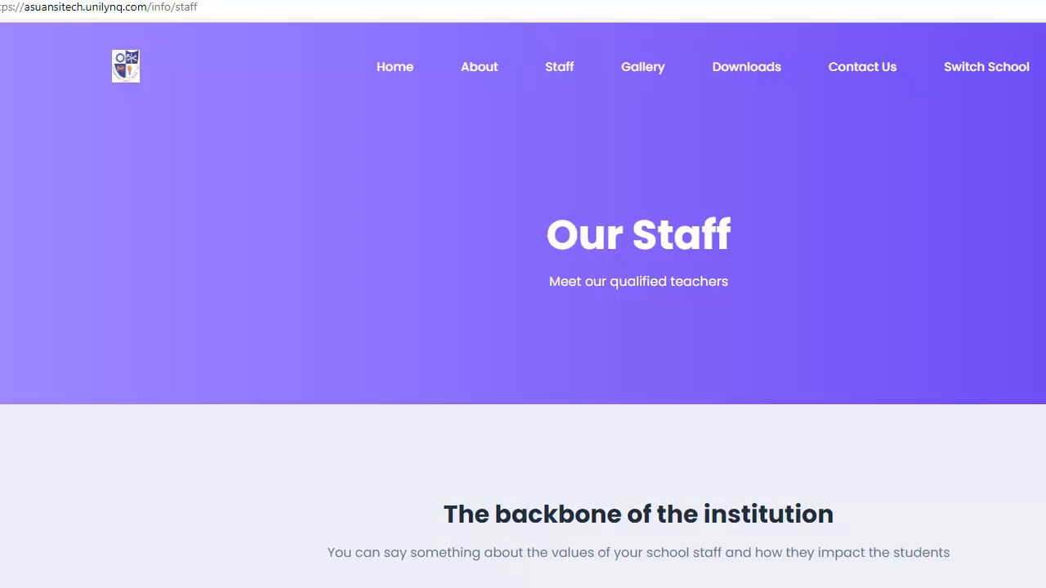
pyautogui.scroll(-2, 523, 327)
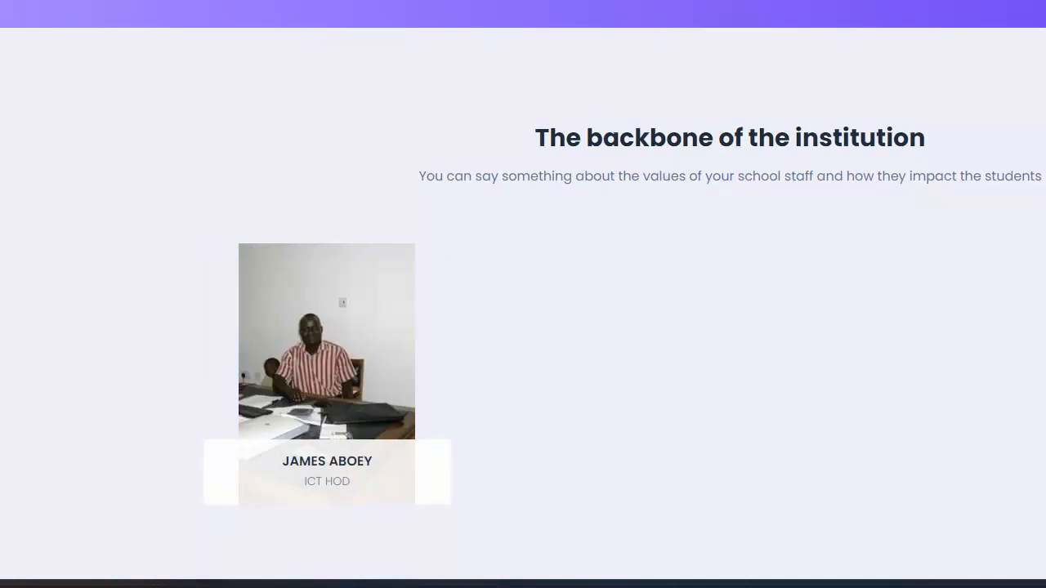
pyautogui.scroll(2, 523, 326)
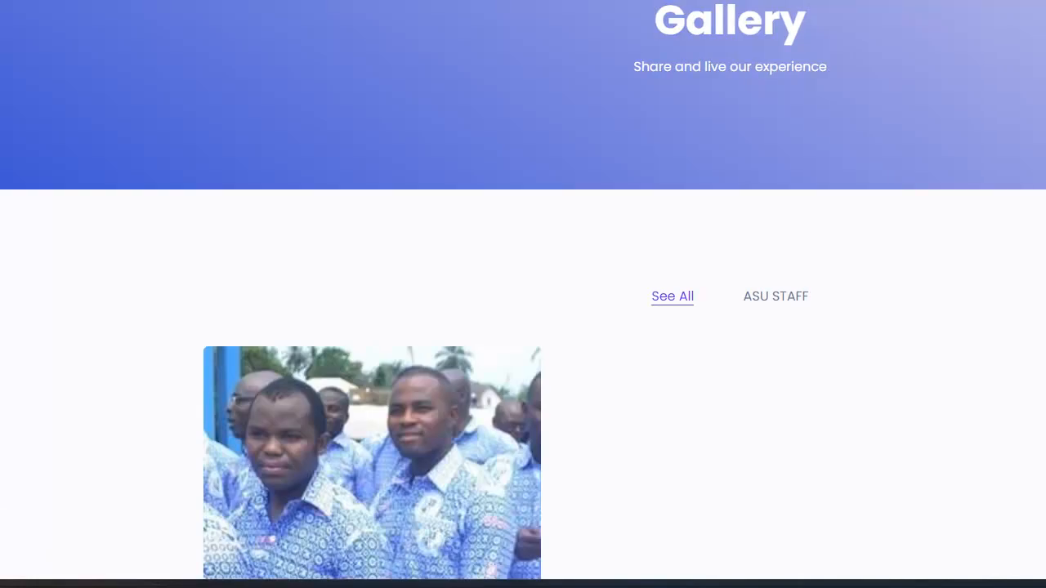
# Look through the portal's Gallery, Downloads and Contact Us pages.
pyautogui.scroll(-2, 523, 327)
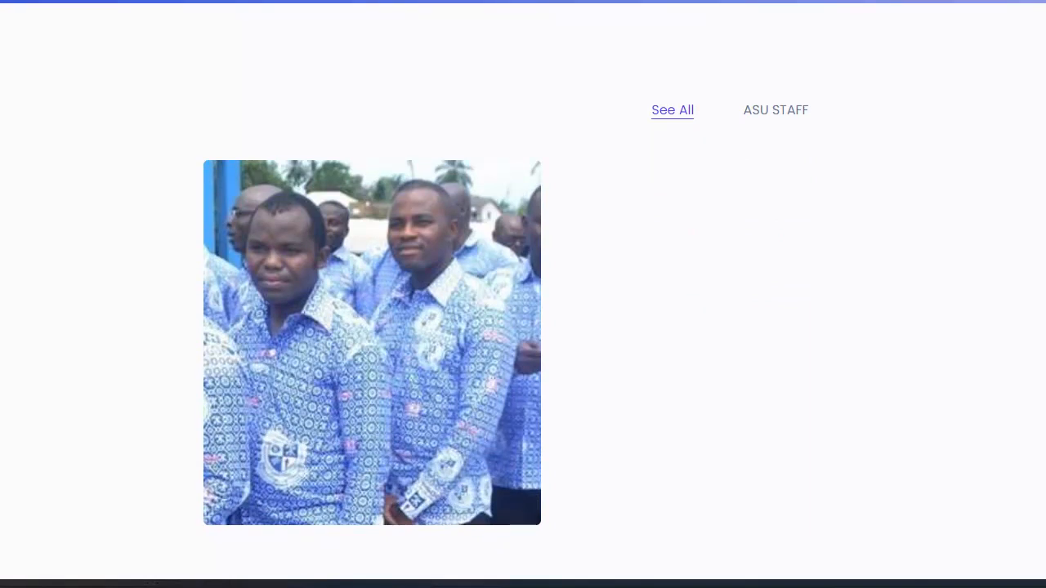
pyautogui.scroll(2, 523, 327)
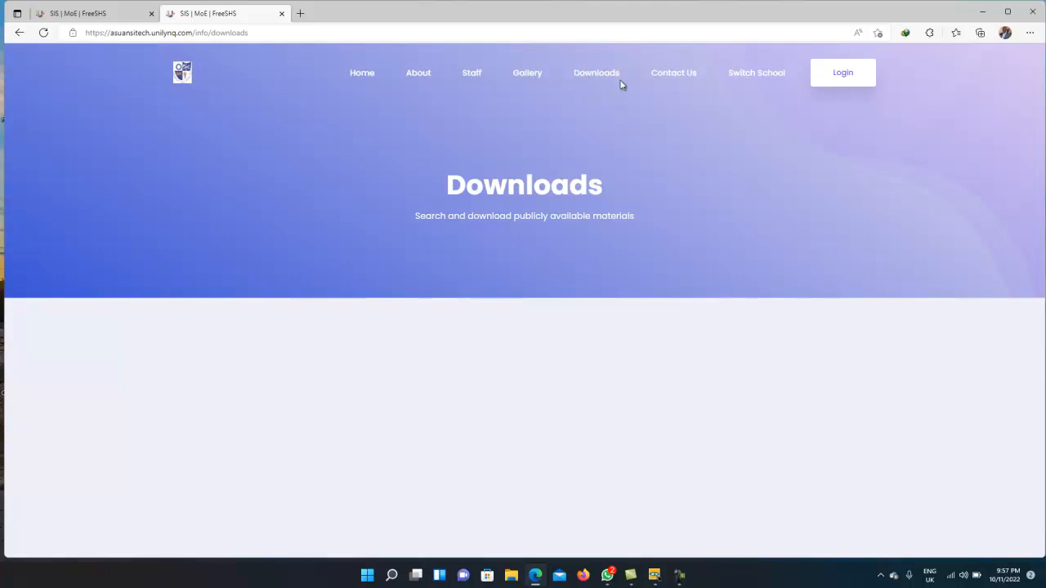
pyautogui.click(675, 76)
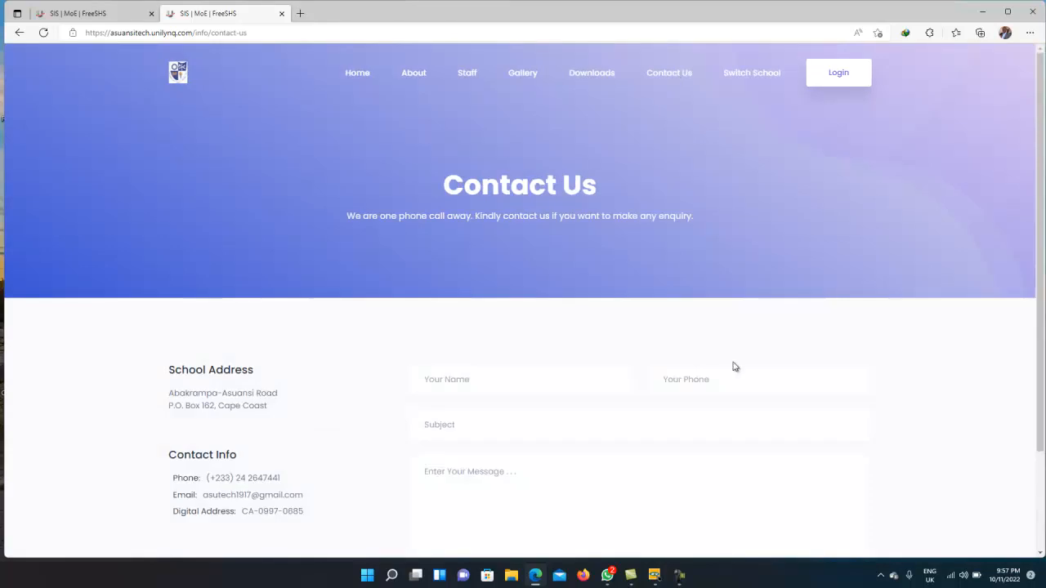
pyautogui.scroll(-1, 1039, 299)
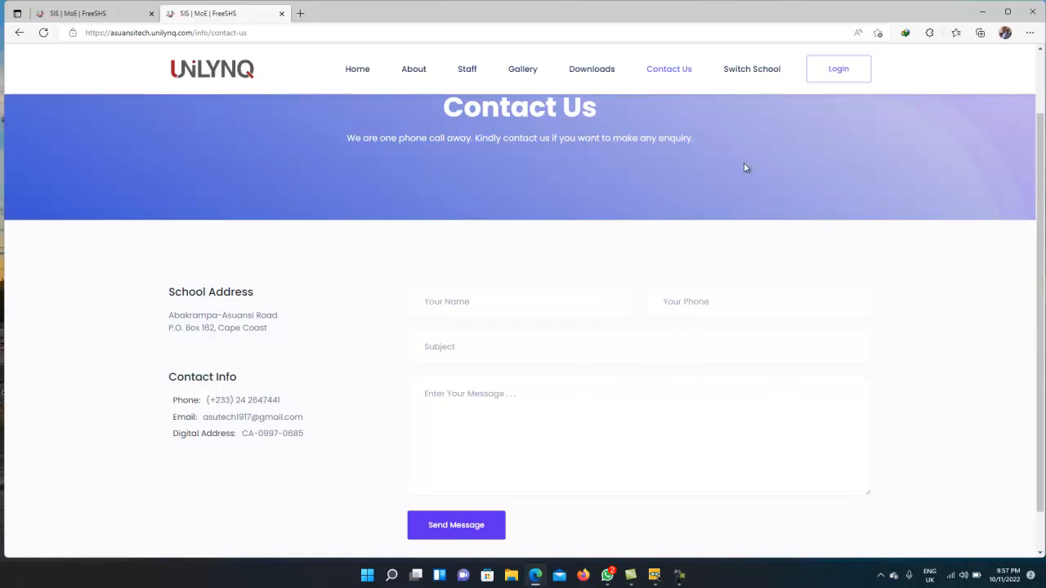
# Open the Switch School page and select Anglican Senior High School, Kumasi, as the school.
pyautogui.click(752, 71)
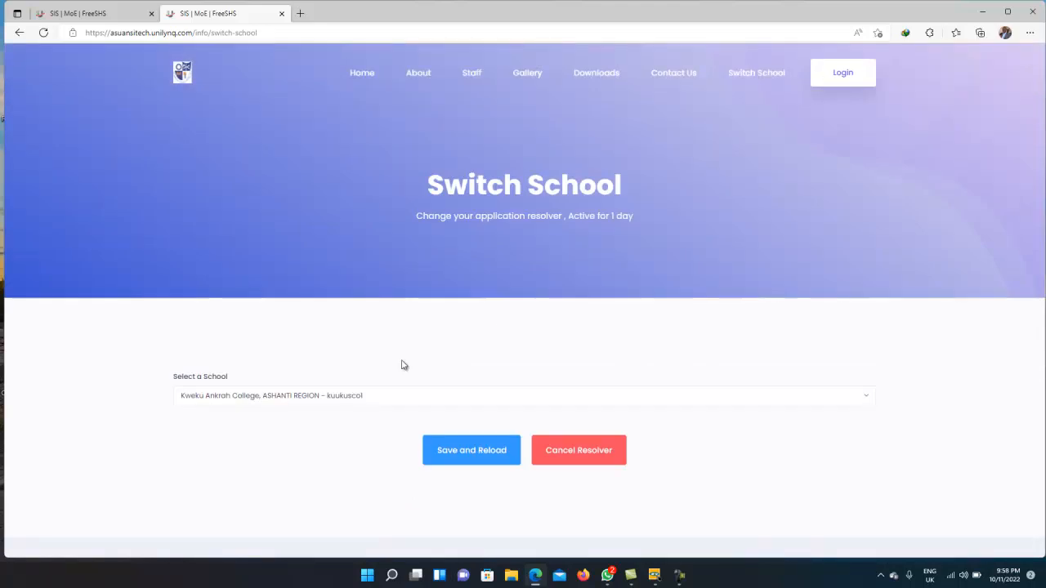
pyautogui.click(865, 399)
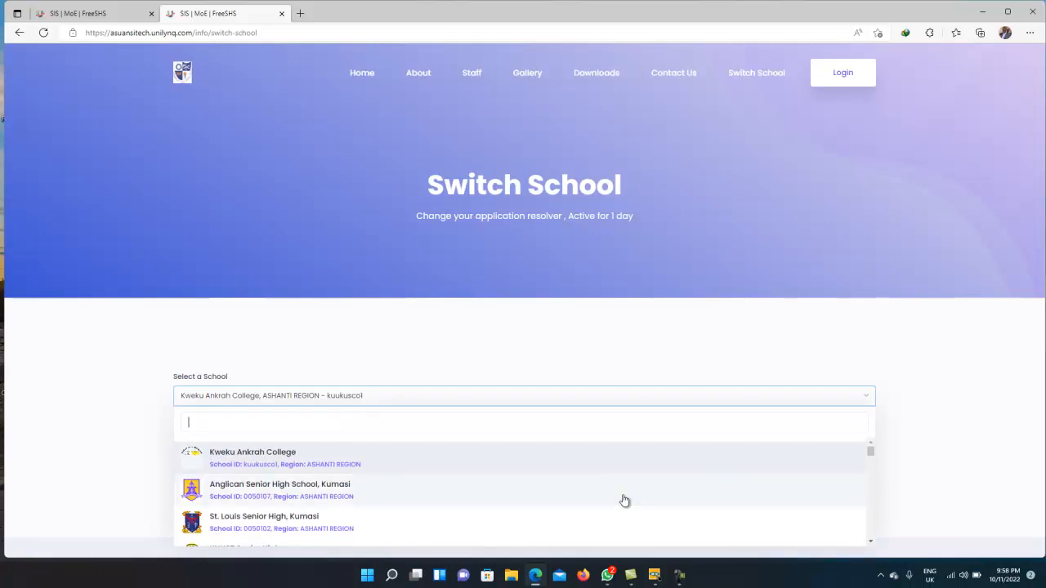
pyautogui.click(555, 489)
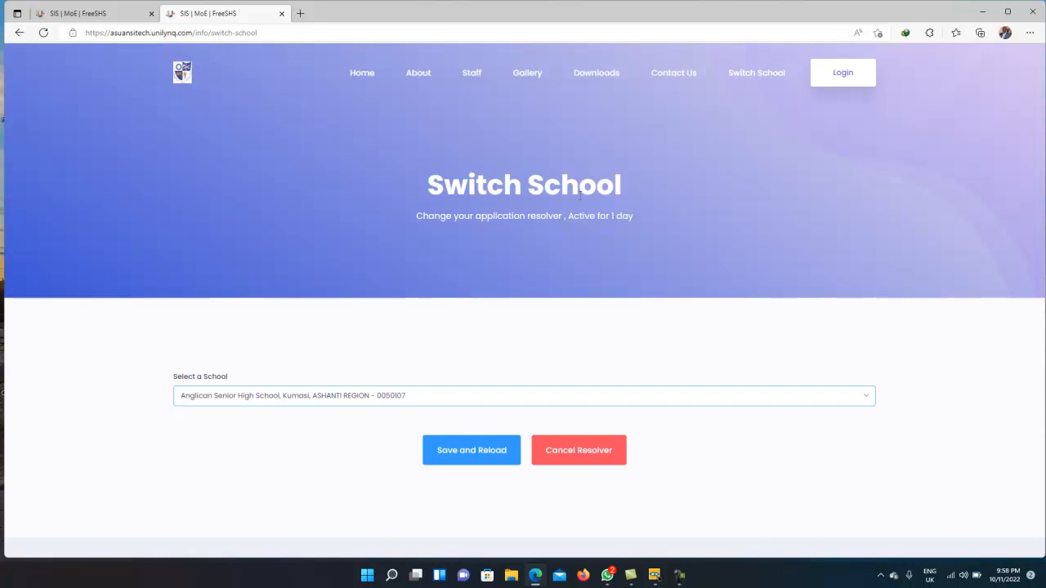
# Open the portal's login page for the Student Information System.
pyautogui.click(835, 82)
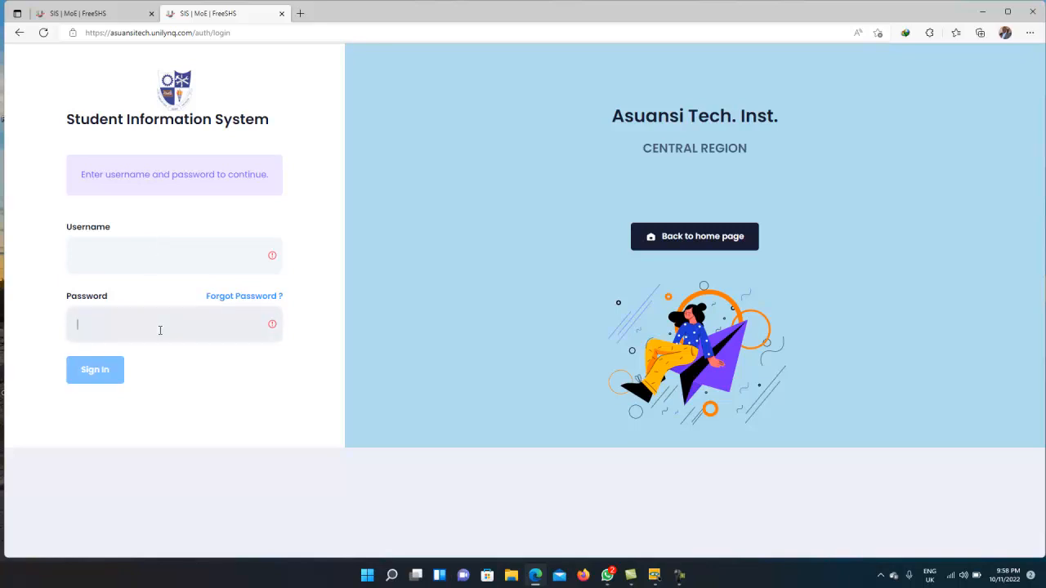
pyautogui.moveTo(683, 575)
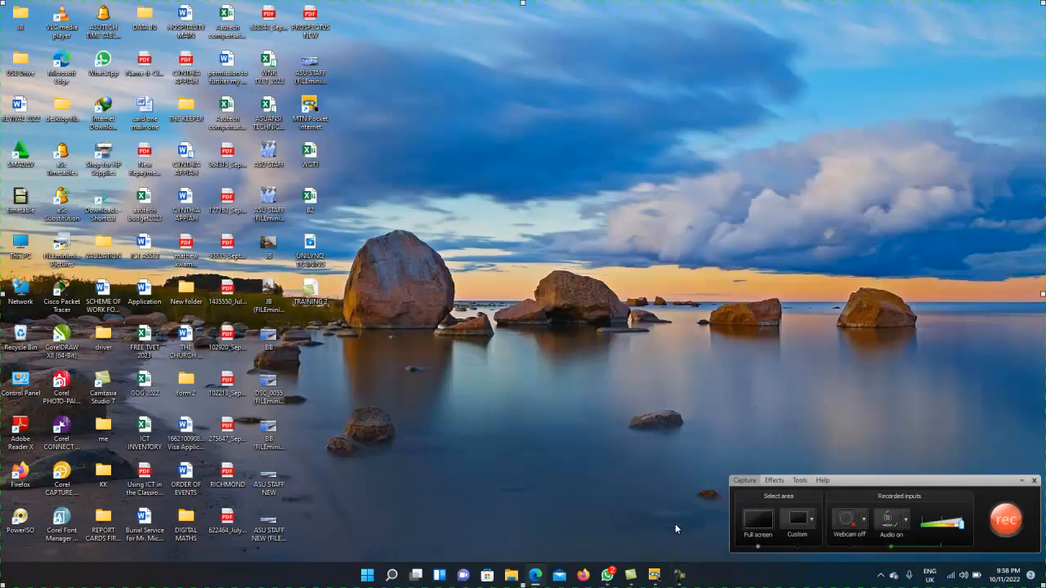
pyautogui.click(675, 524)
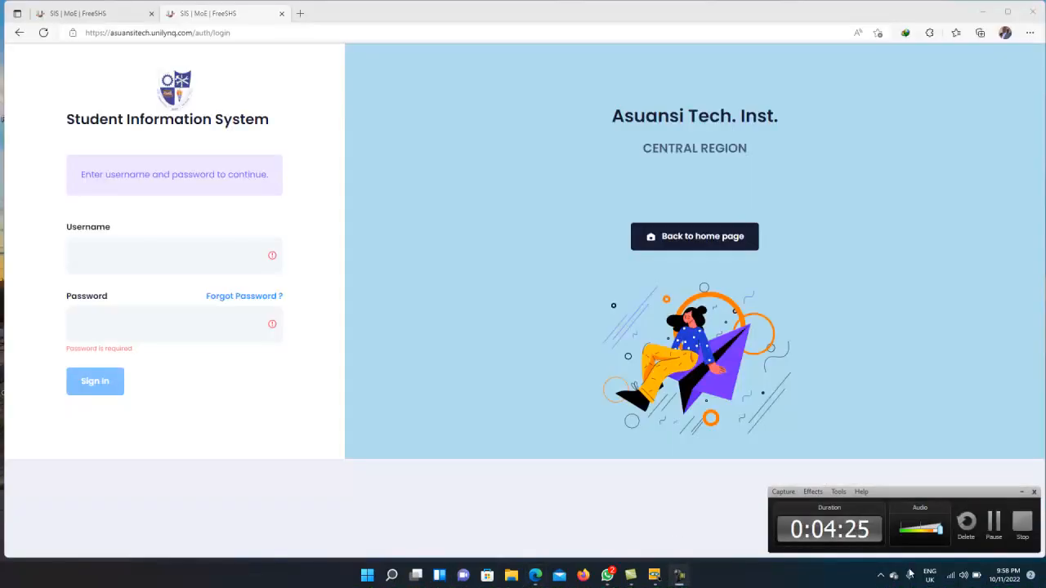
pyautogui.click(994, 523)
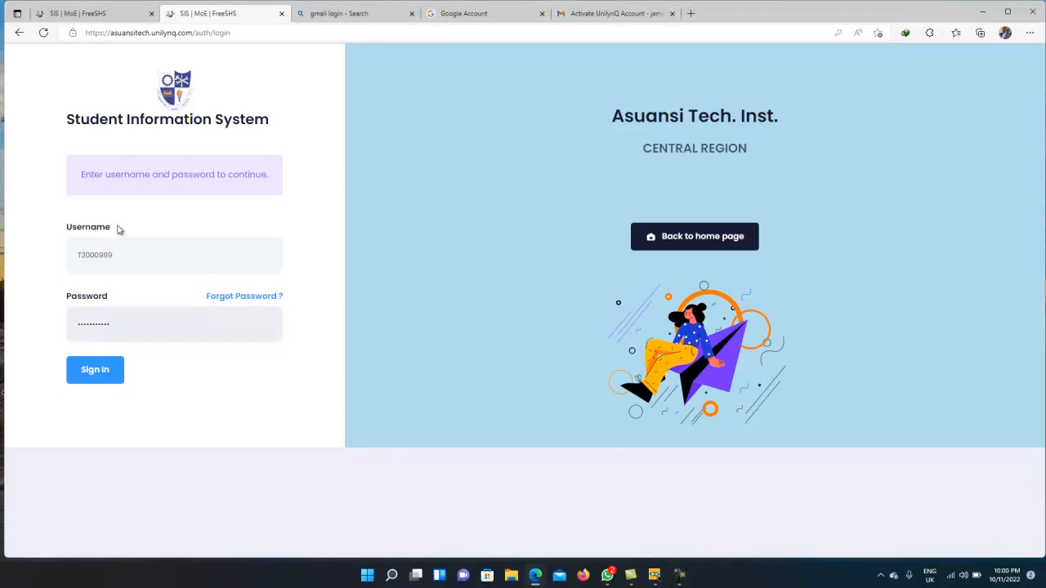
# Sign in to the Student Information System with the username and password already filled in.
pyautogui.click(102, 373)
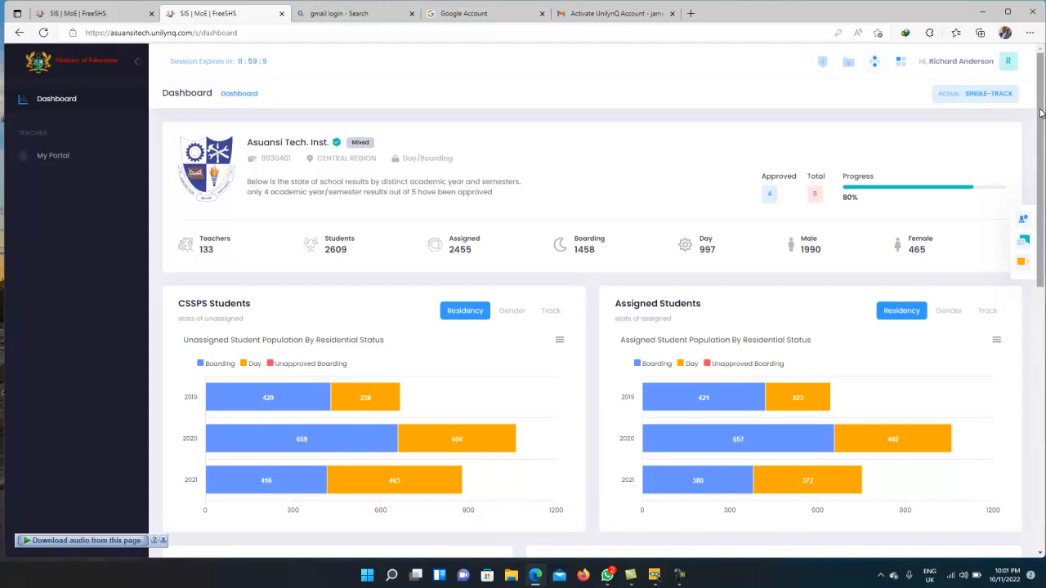
# Examine the dashboard's school summary and the yearly residency bars for CSSPS Students and Assigned Students.
pyautogui.moveTo(1040, 113)
pyautogui.mouseDown()
pyautogui.moveTo(1040, 171)
pyautogui.moveTo(1043, 106)
pyautogui.mouseUp()
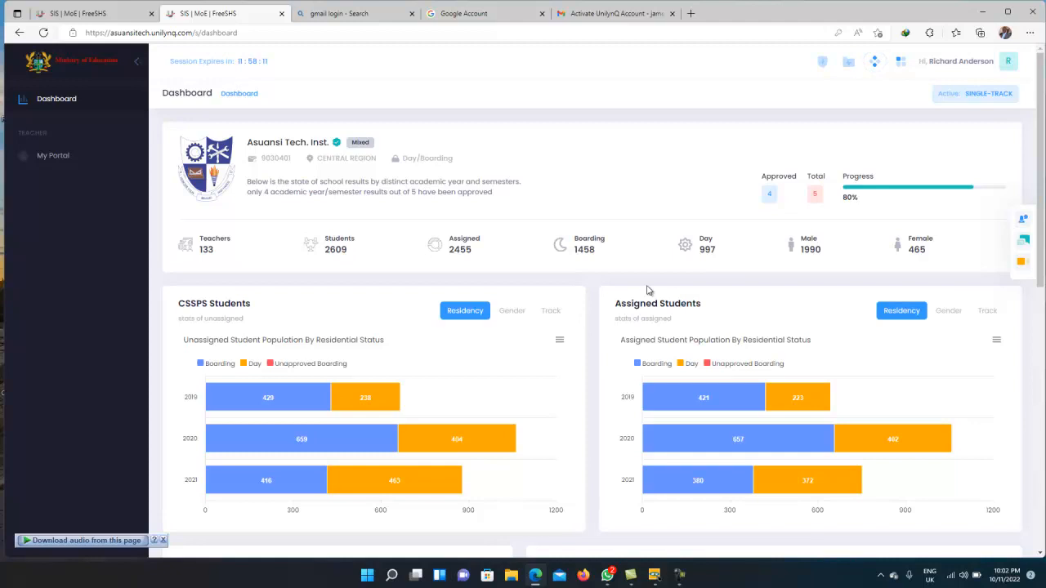
pyautogui.moveTo(387, 389)
pyautogui.moveTo(222, 490)
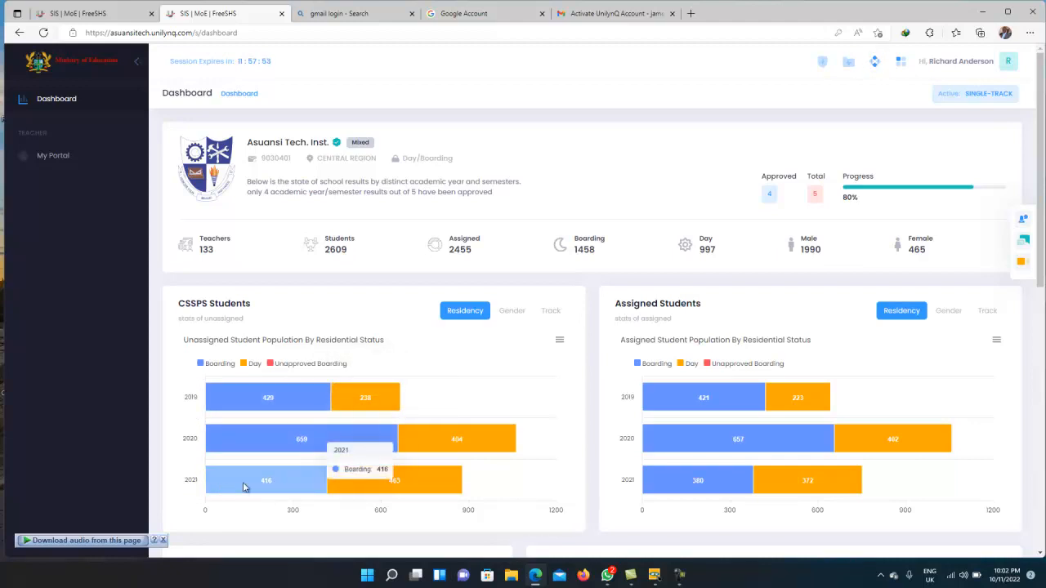
pyautogui.moveTo(693, 480)
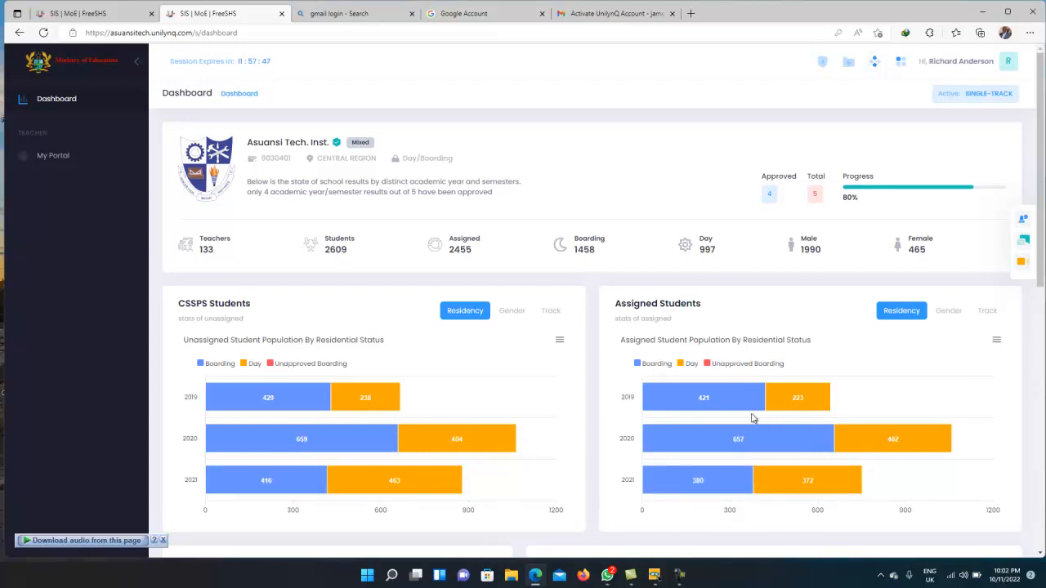
pyautogui.moveTo(753, 395)
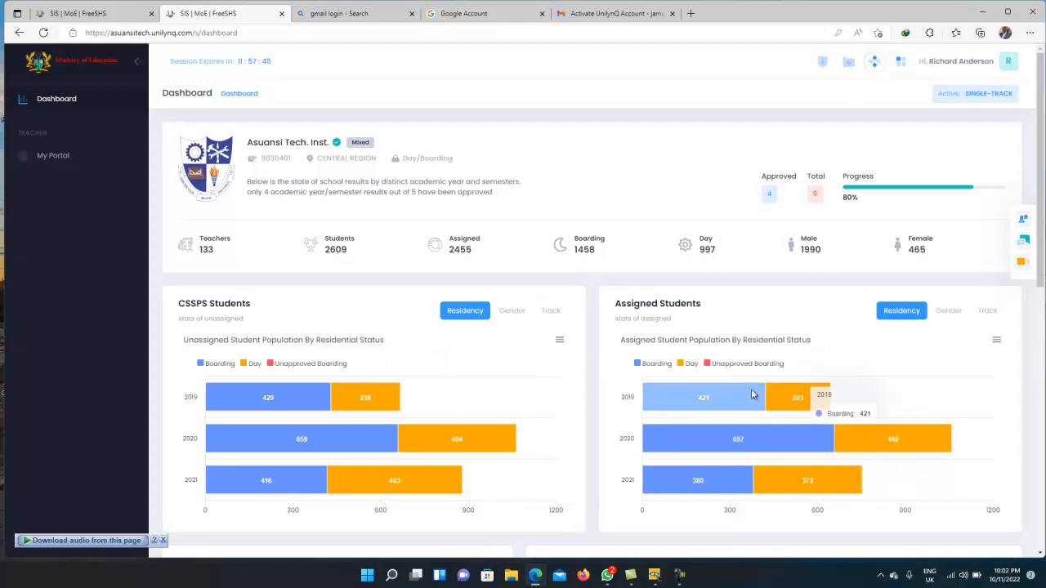
# Review the Results Authorization chart and show the Provisional semesters in the Results Status section.
pyautogui.scroll(-4, 1042, 229)
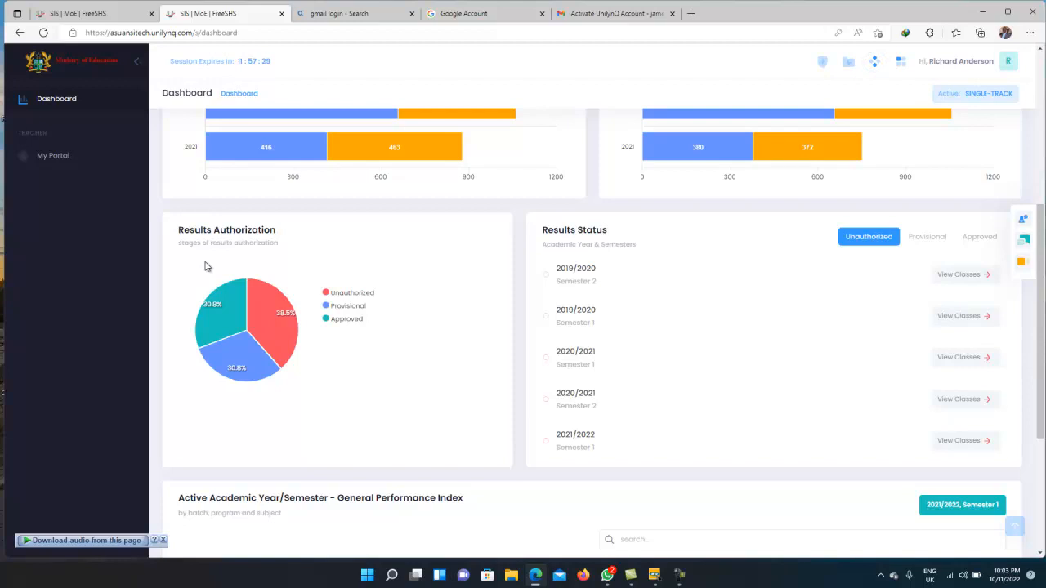
pyautogui.moveTo(329, 298)
pyautogui.click(930, 239)
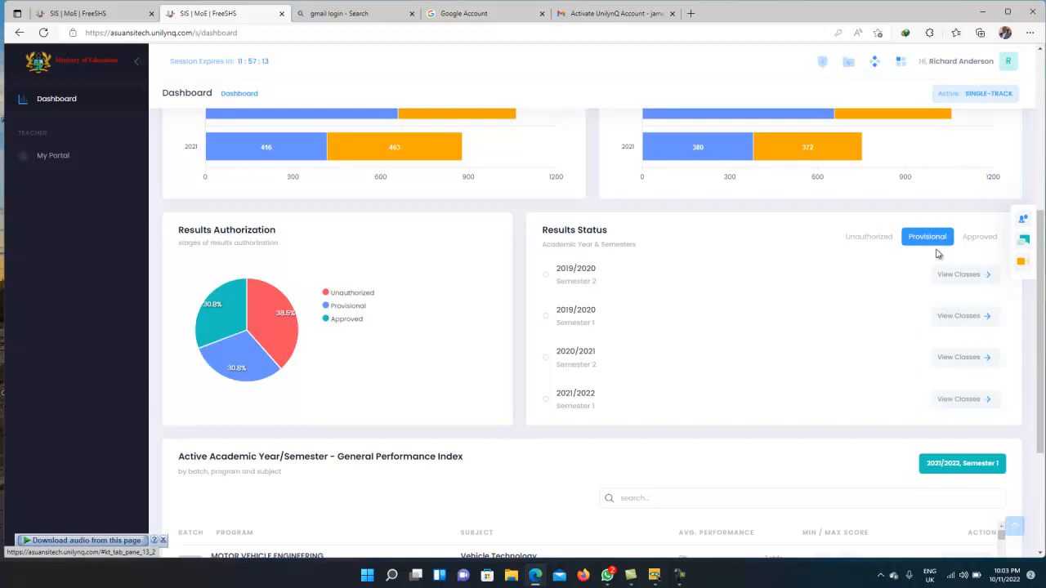
# Check the Approved semesters in Results Status, then review the classes with Unauthorized results for 2021/2022, Semester 1 and close the list.
pyautogui.click(982, 240)
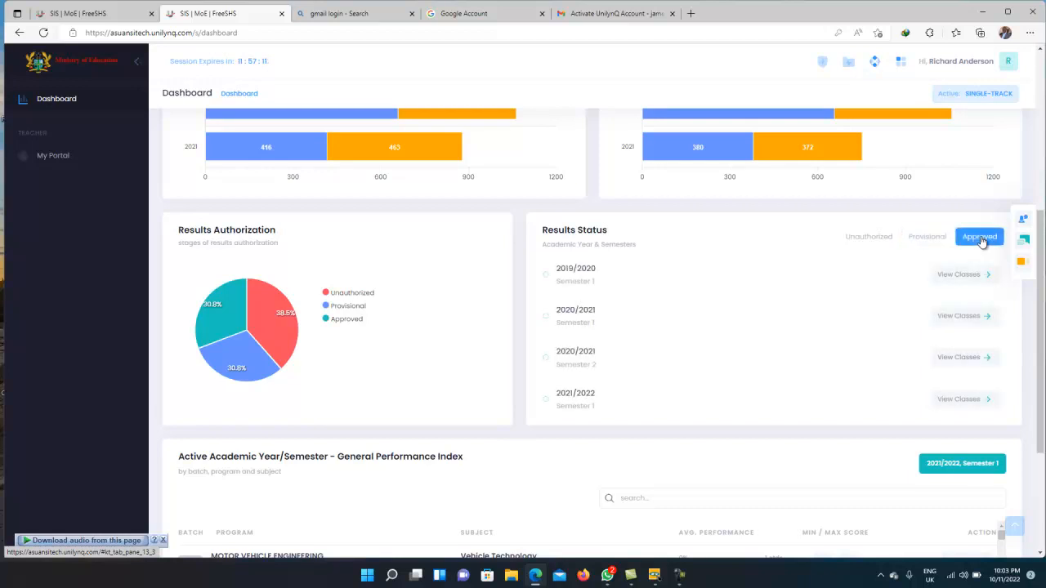
pyautogui.click(870, 237)
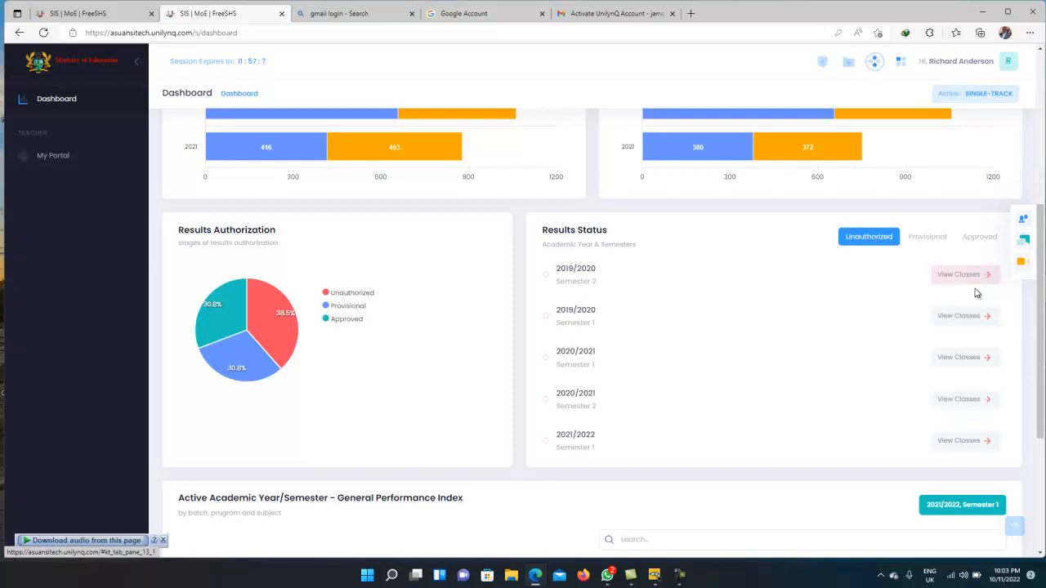
pyautogui.click(962, 442)
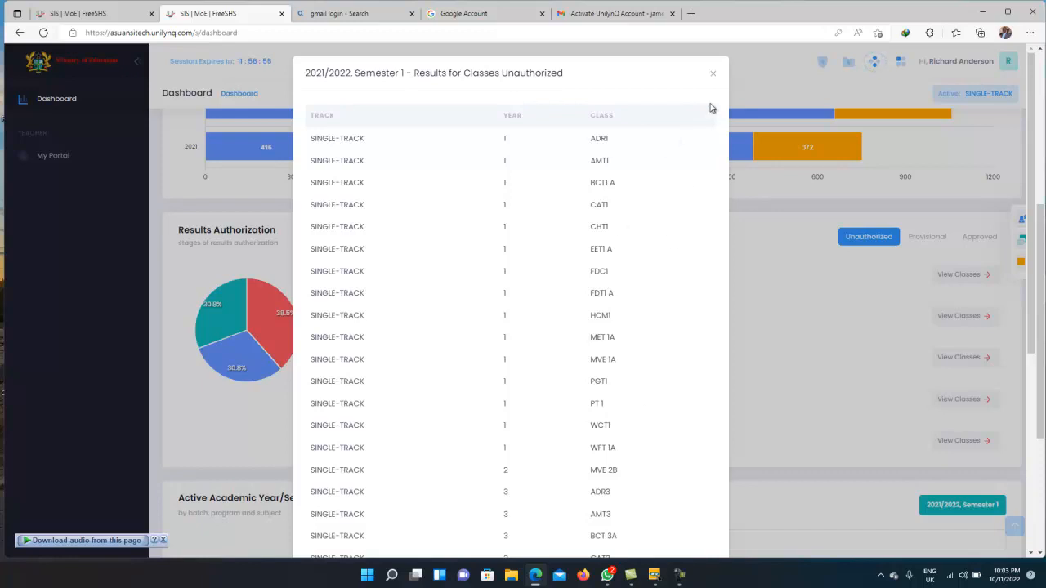
pyautogui.click(712, 77)
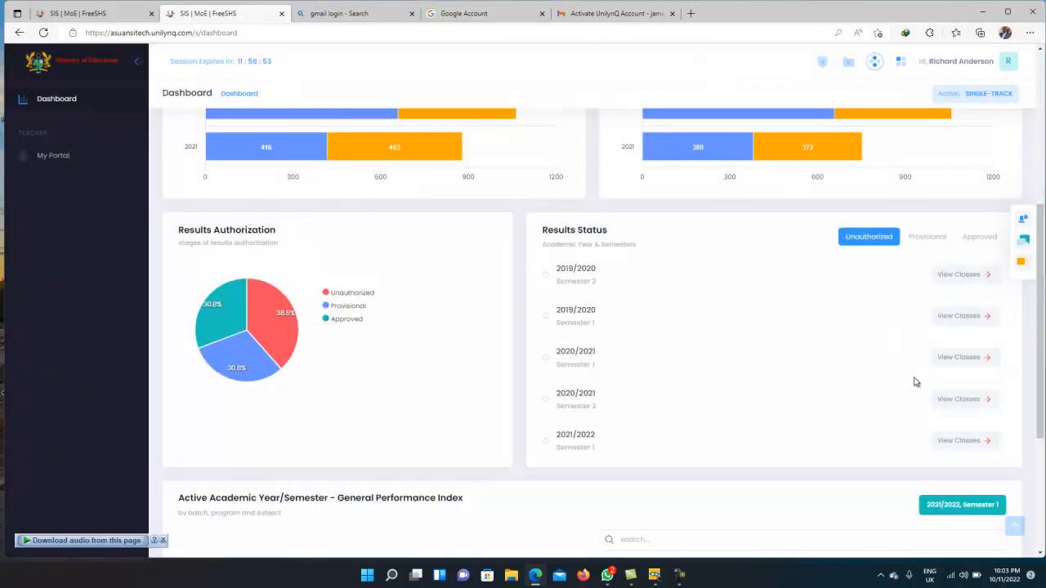
# Review the classes with Provisional results and those with Approved results for 2021/2022, Semester 1, closing each list.
pyautogui.click(929, 238)
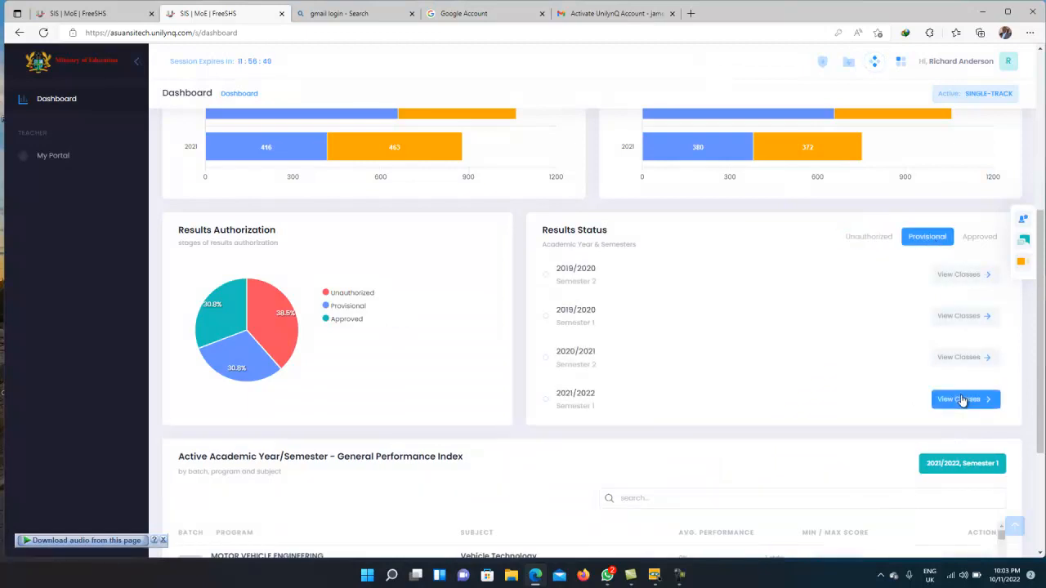
pyautogui.click(961, 397)
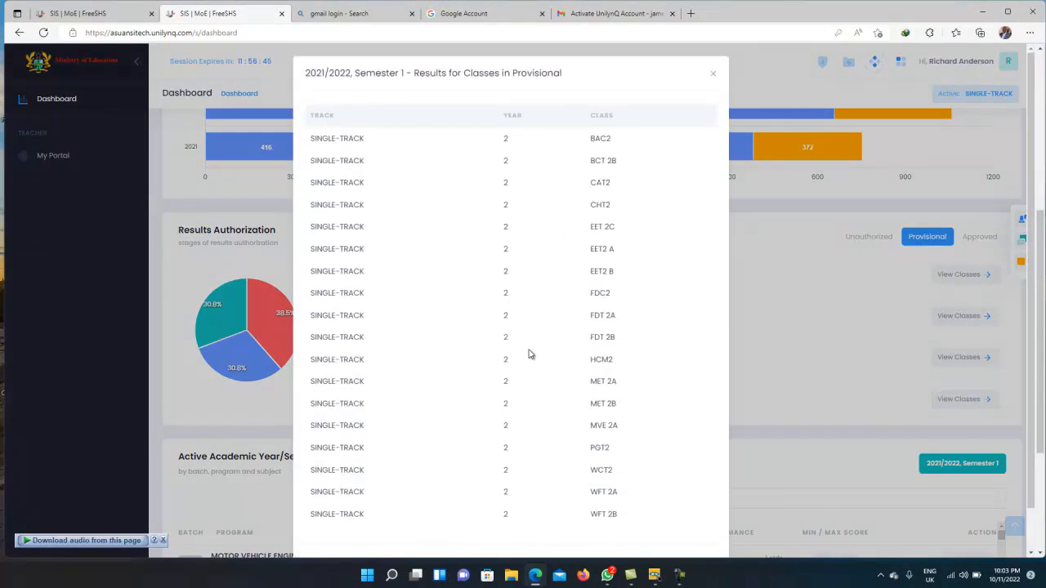
pyautogui.click(714, 74)
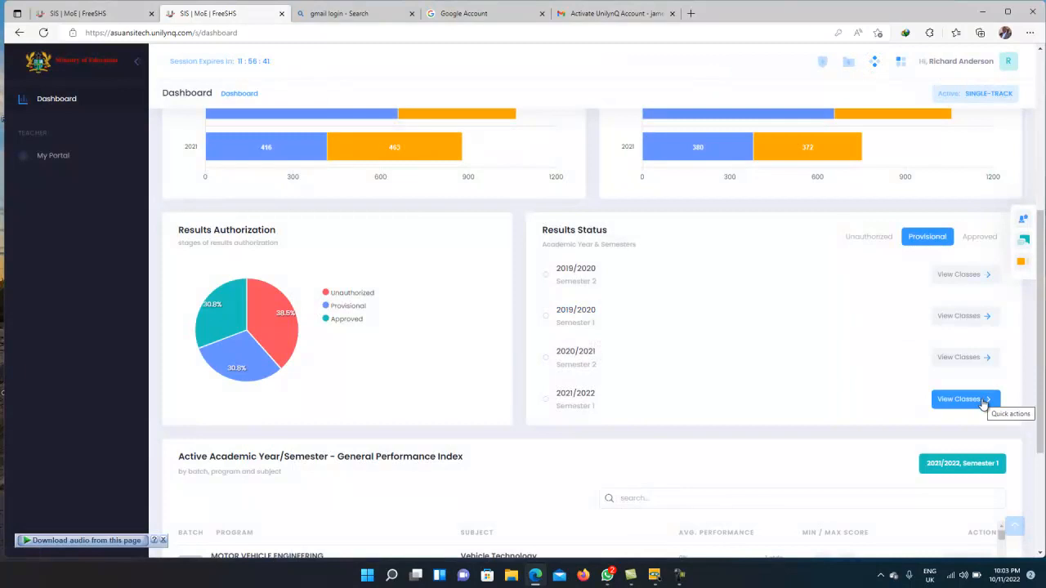
pyautogui.click(979, 238)
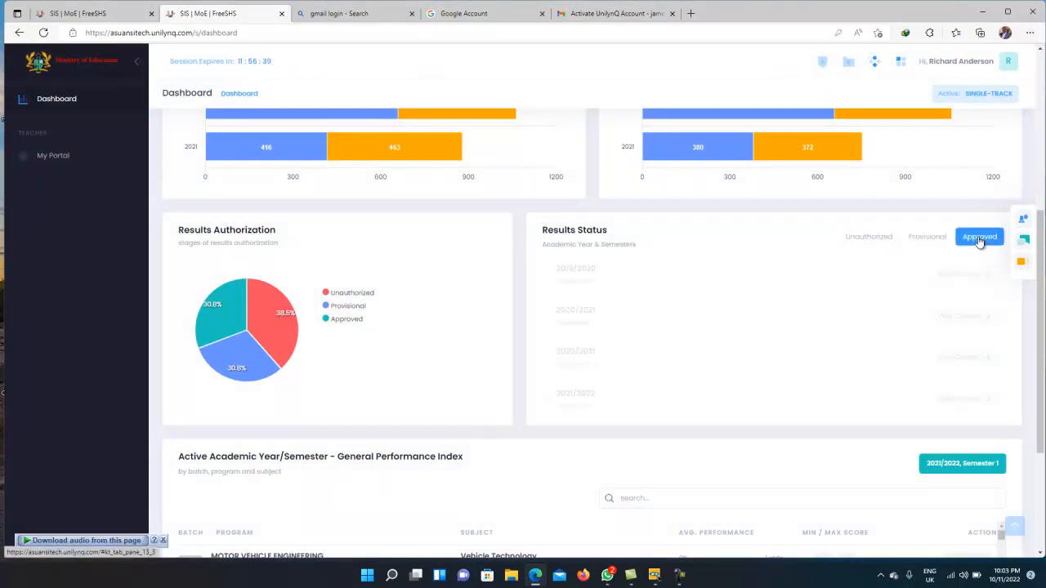
pyautogui.click(971, 405)
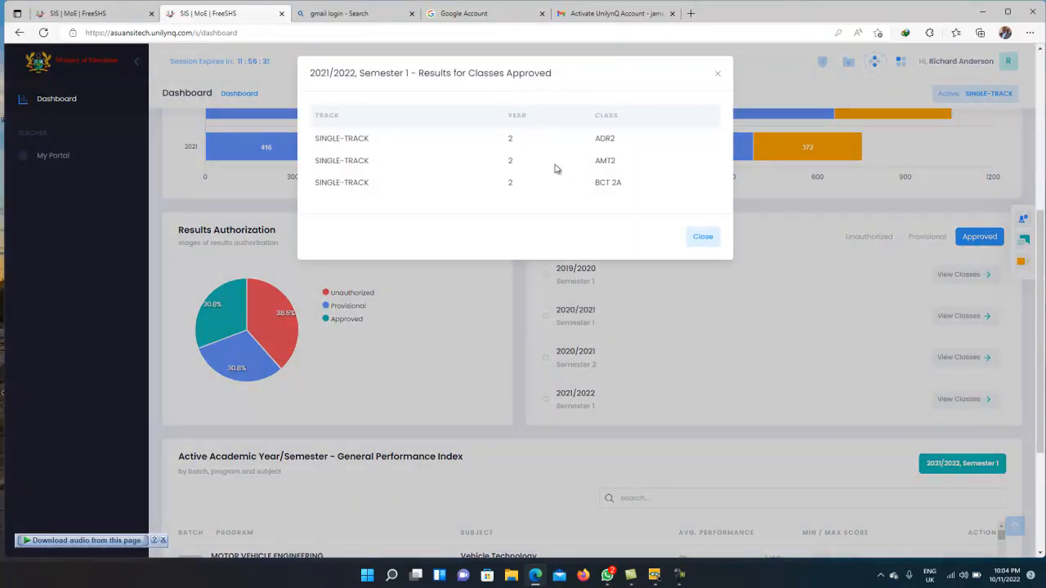
pyautogui.click(704, 235)
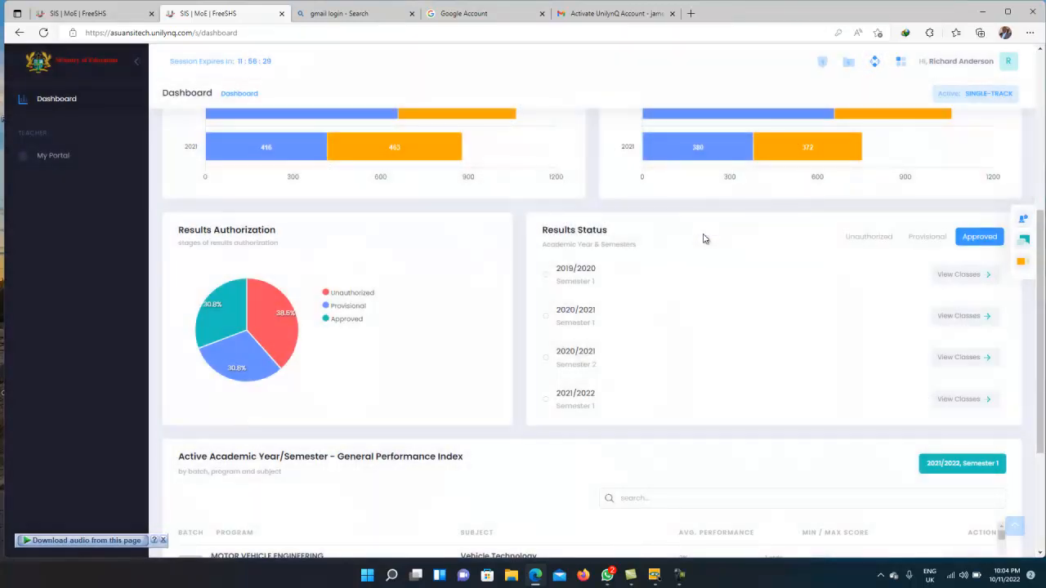
# Open the General Performance Index details for 2019 Electrical Engineering Technology, Installation and examine its student score distribution by range.
pyautogui.moveTo(1042, 298); pyautogui.dragTo(1043, 395)
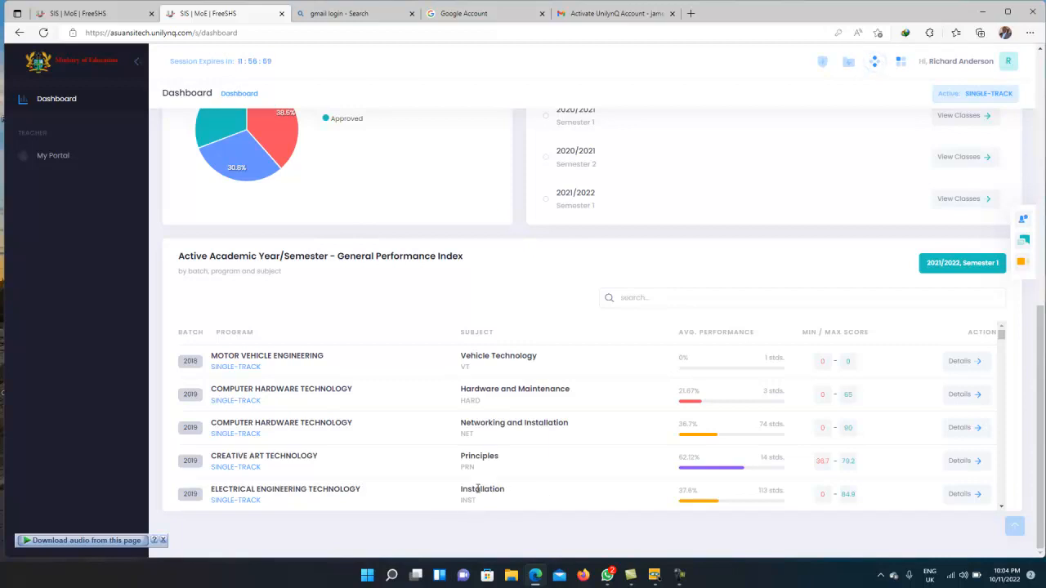
pyautogui.click(965, 496)
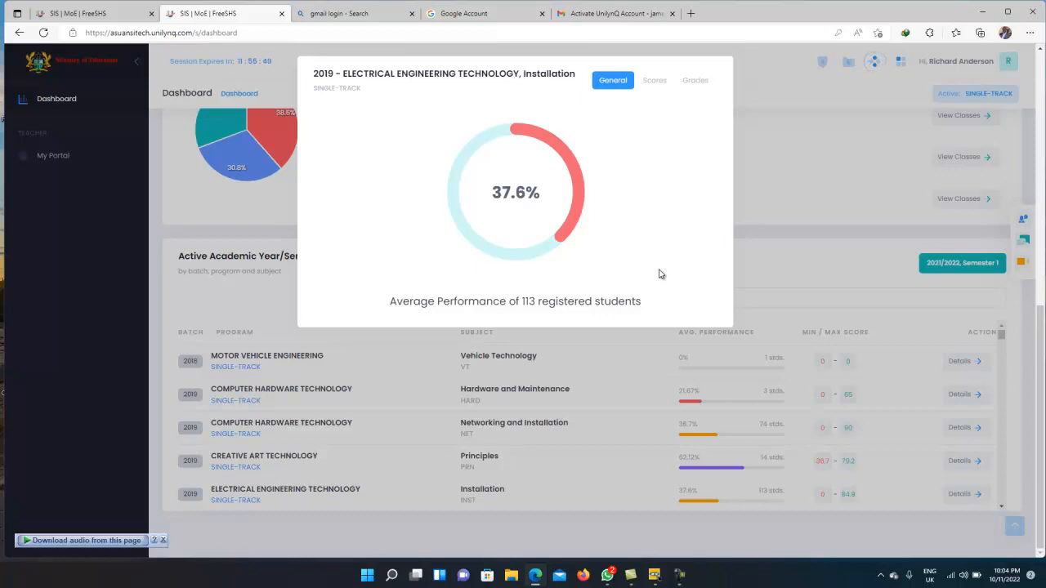
pyautogui.click(655, 81)
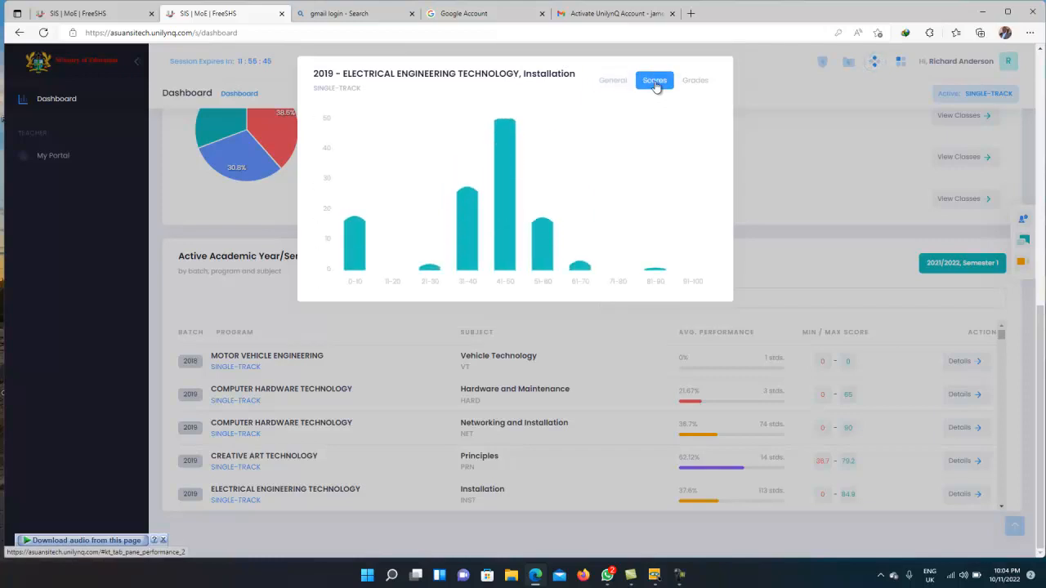
pyautogui.moveTo(347, 231)
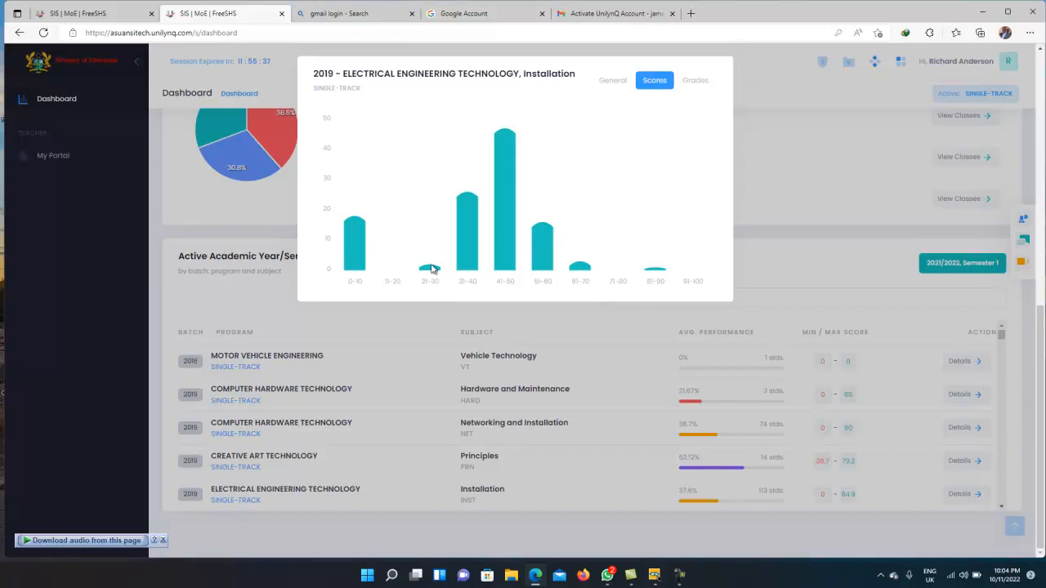
pyautogui.moveTo(431, 268)
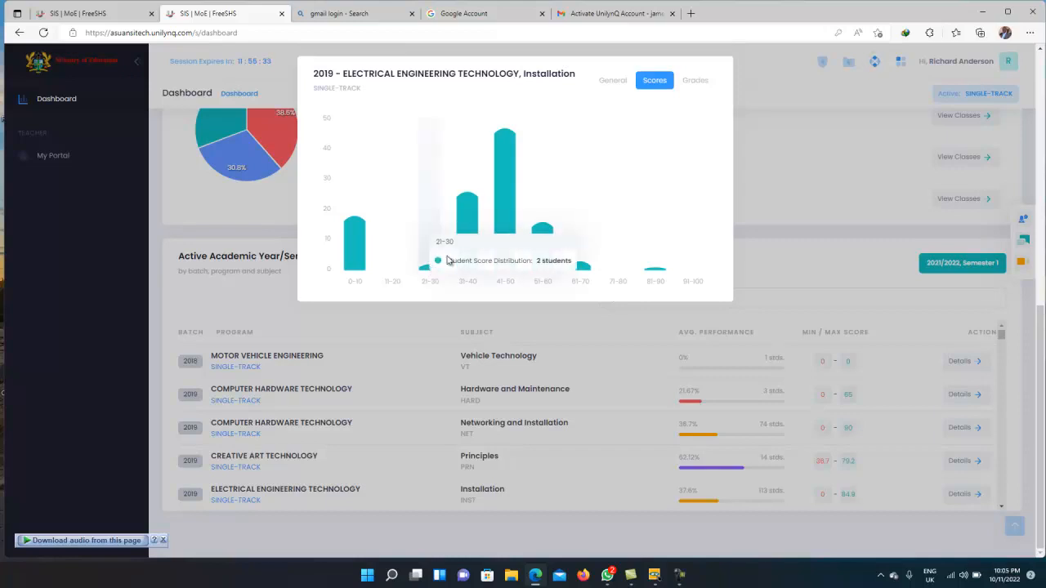
pyautogui.moveTo(467, 218)
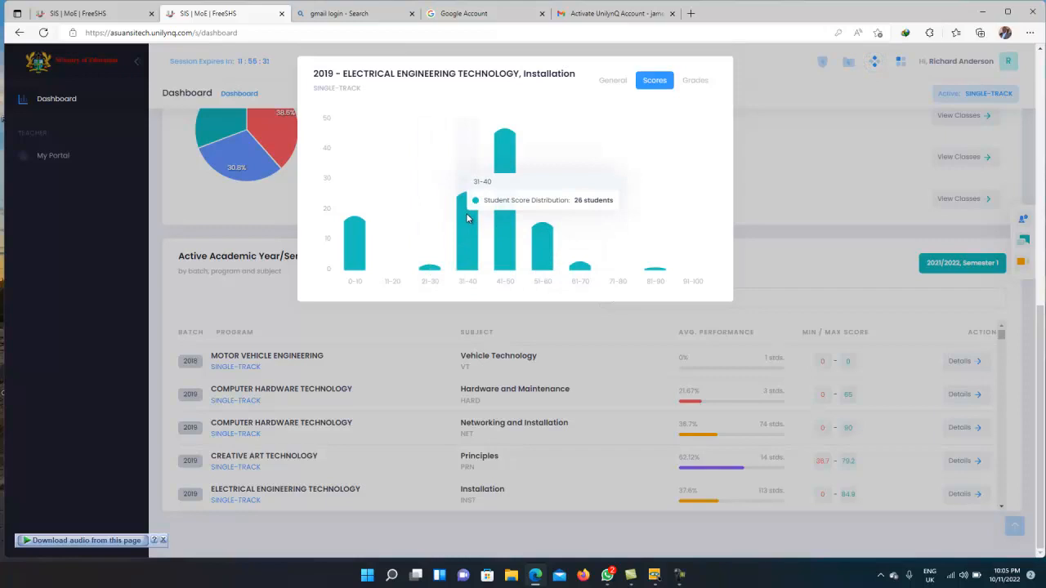
pyautogui.moveTo(507, 211)
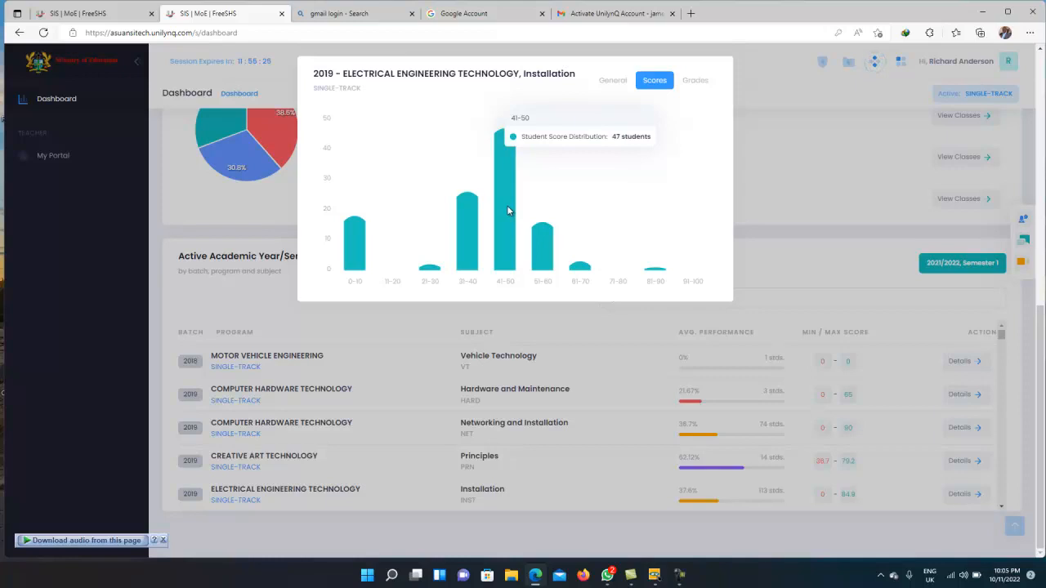
pyautogui.moveTo(654, 272)
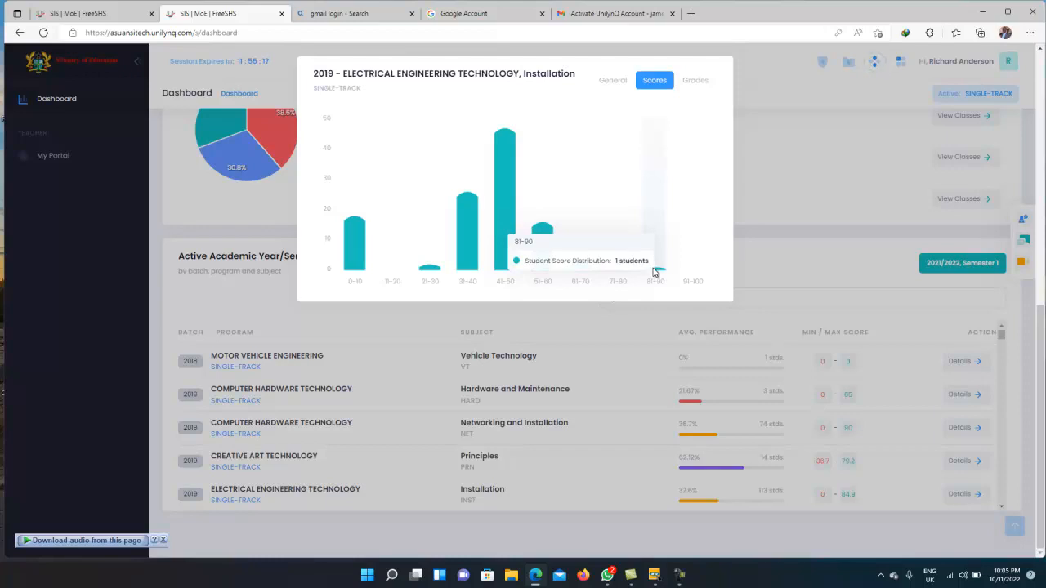
# Examine the grade distribution for 2019 Electrical Engineering Technology, Installation and close the details.
pyautogui.click(695, 82)
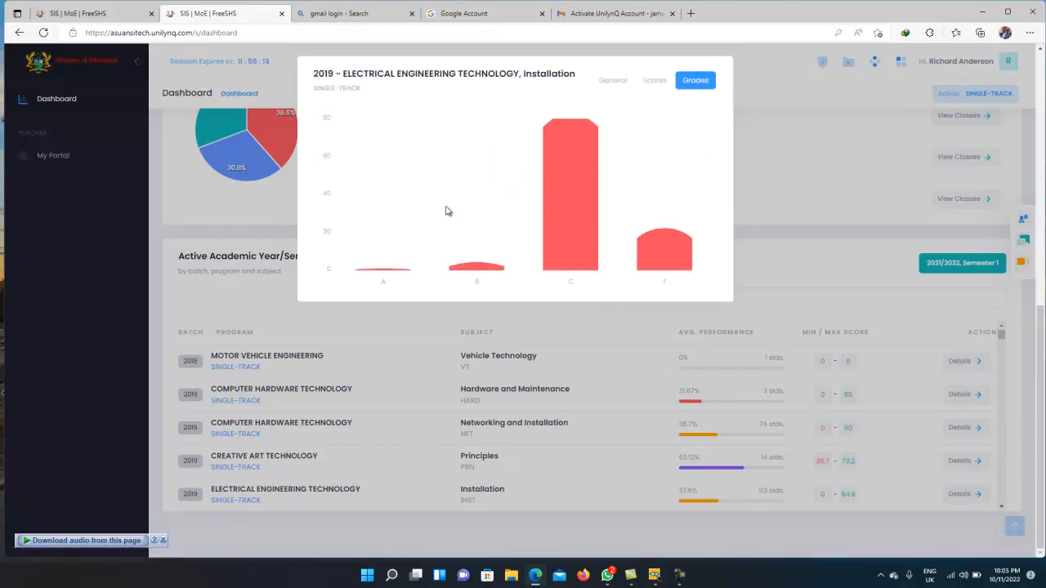
pyautogui.moveTo(387, 274)
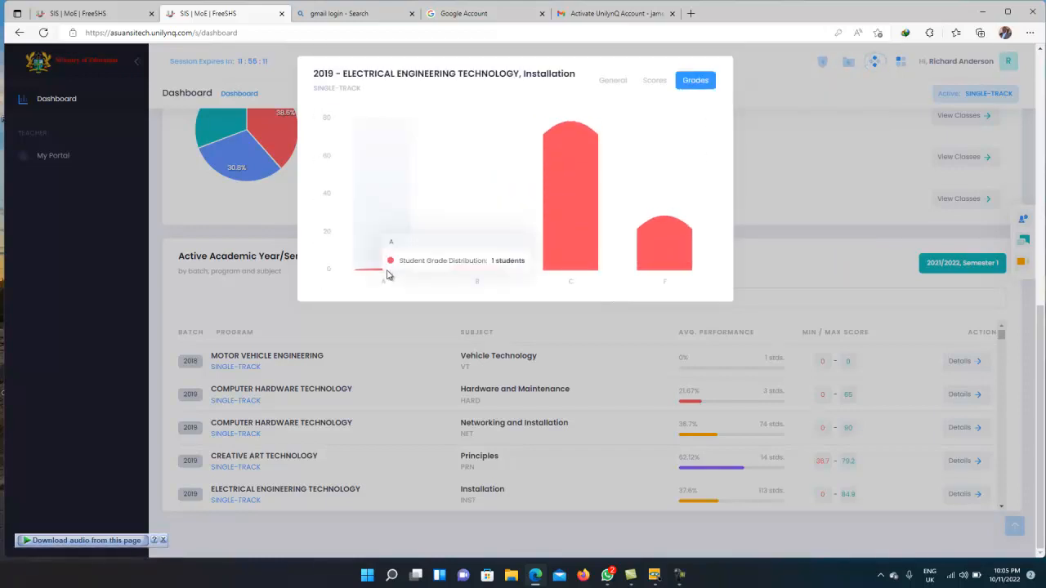
pyautogui.moveTo(464, 271)
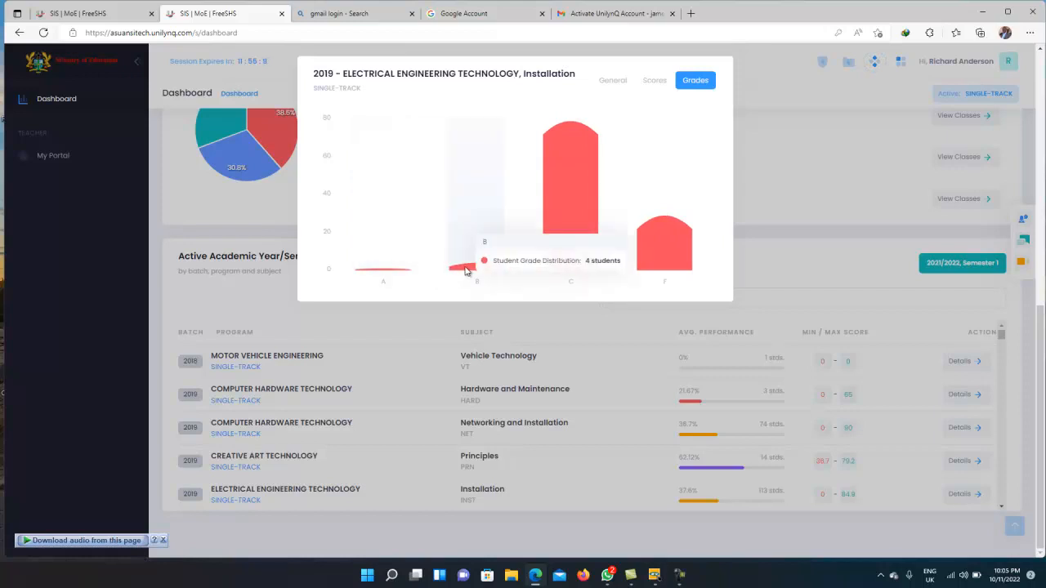
pyautogui.moveTo(597, 249)
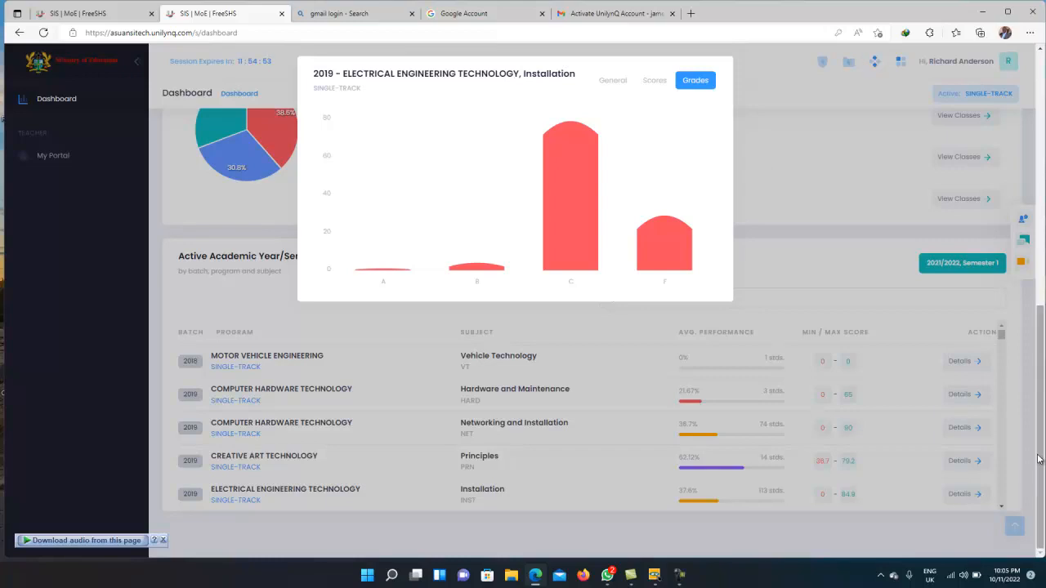
pyautogui.click(1003, 510)
# Look through the General Performance Index list from the 2019 batch to the 2021 Building Construction Technology subjects.
pyautogui.scroll(-1, 1003, 510)
pyautogui.scroll(-4, 1003, 509)
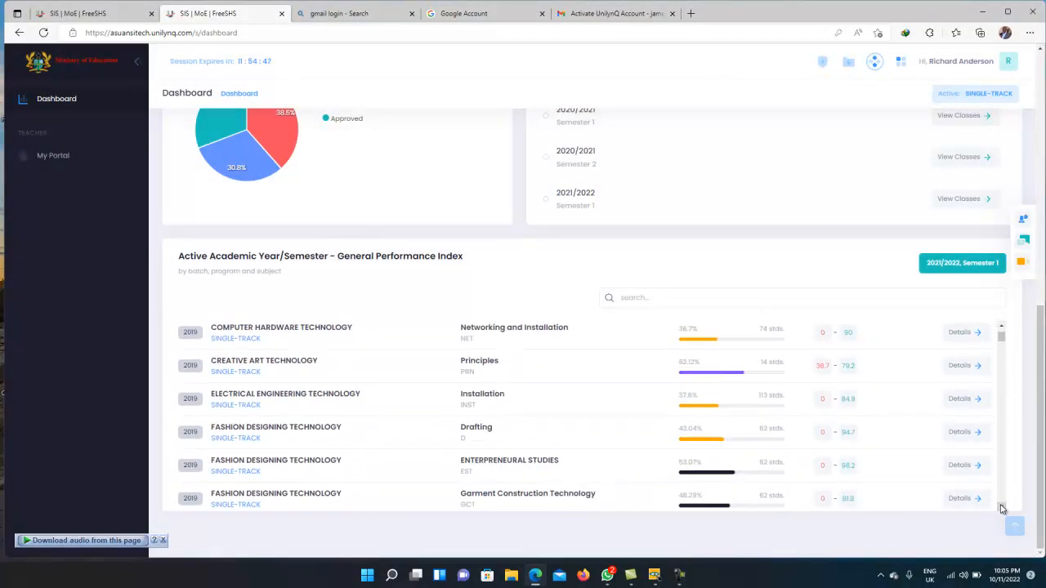
pyautogui.scroll(-4, 1003, 508)
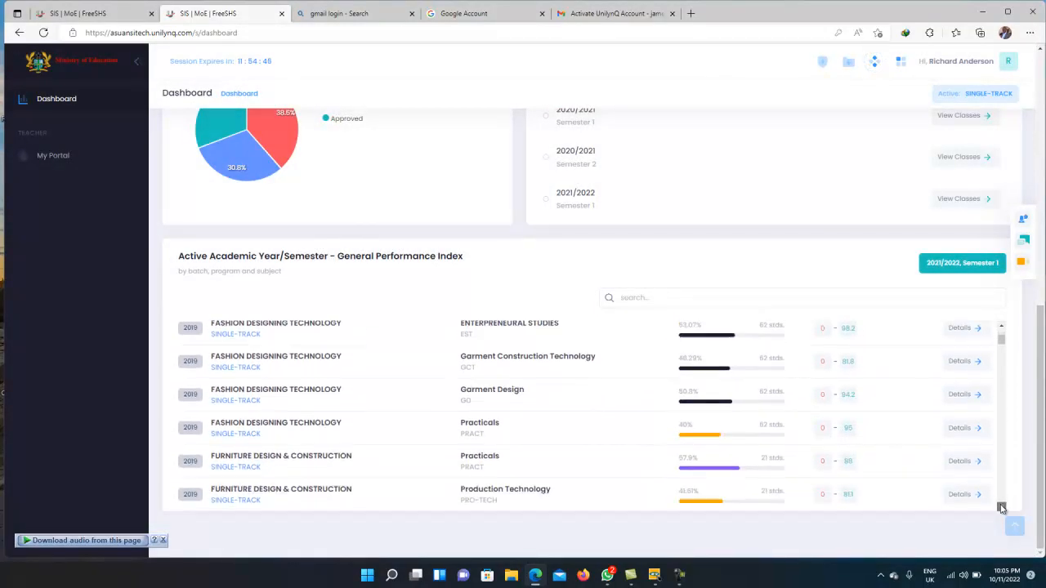
pyautogui.scroll(-2, 1003, 508)
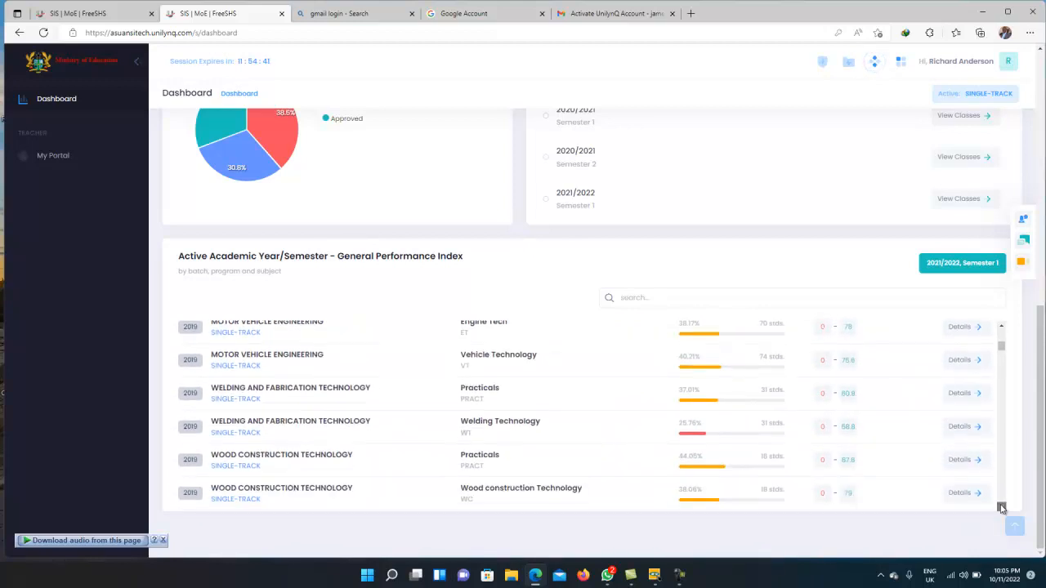
pyautogui.scroll(-8, 1003, 508)
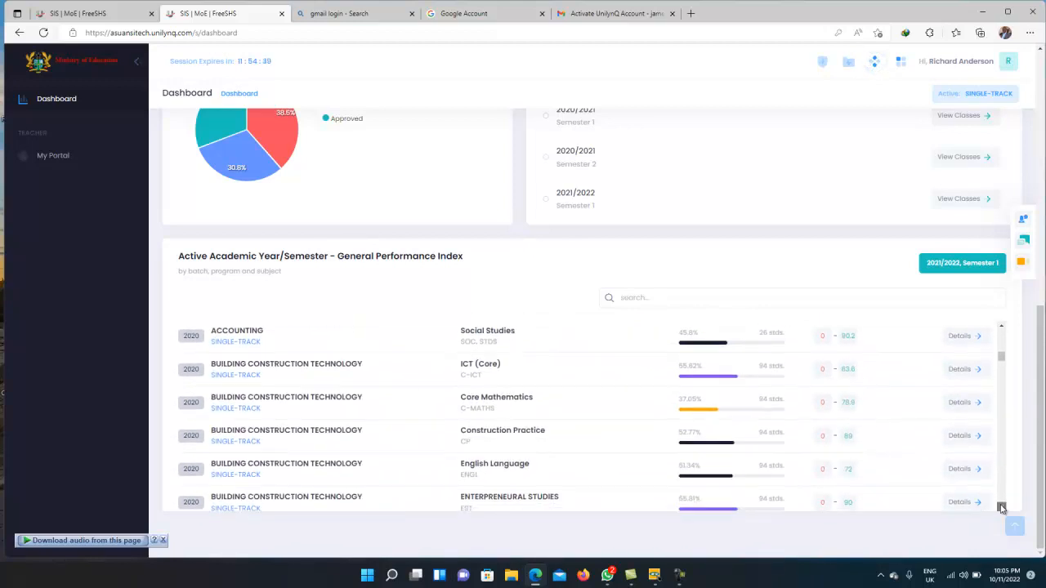
pyautogui.scroll(-10, 1003, 508)
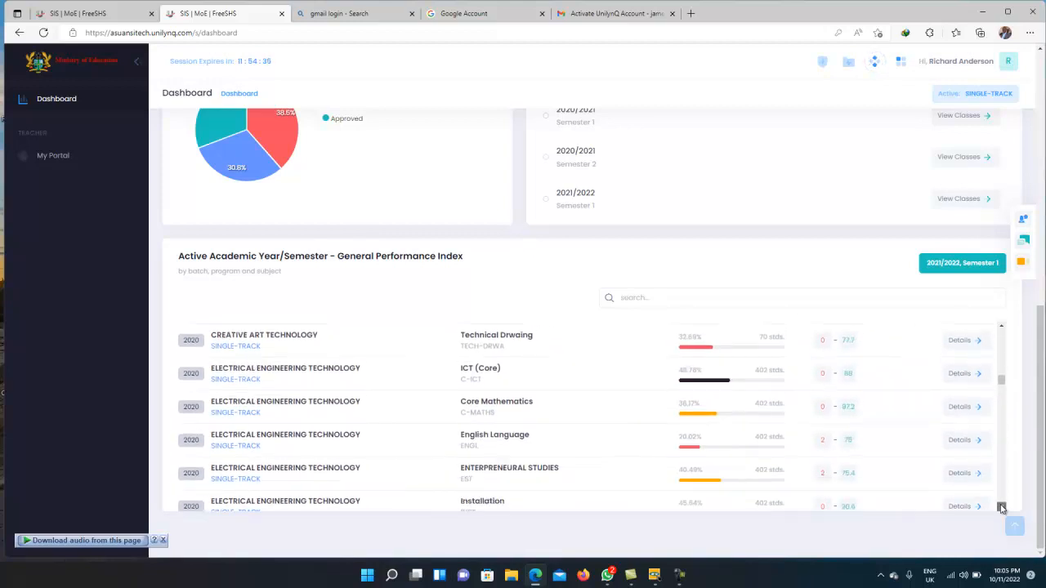
pyautogui.scroll(-10, 1003, 509)
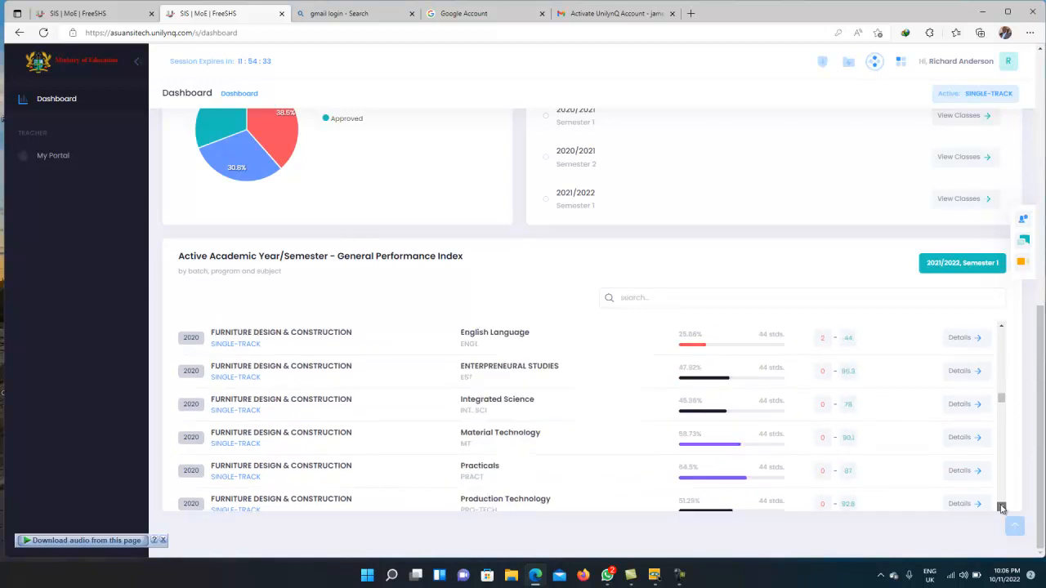
pyautogui.scroll(-10, 1003, 508)
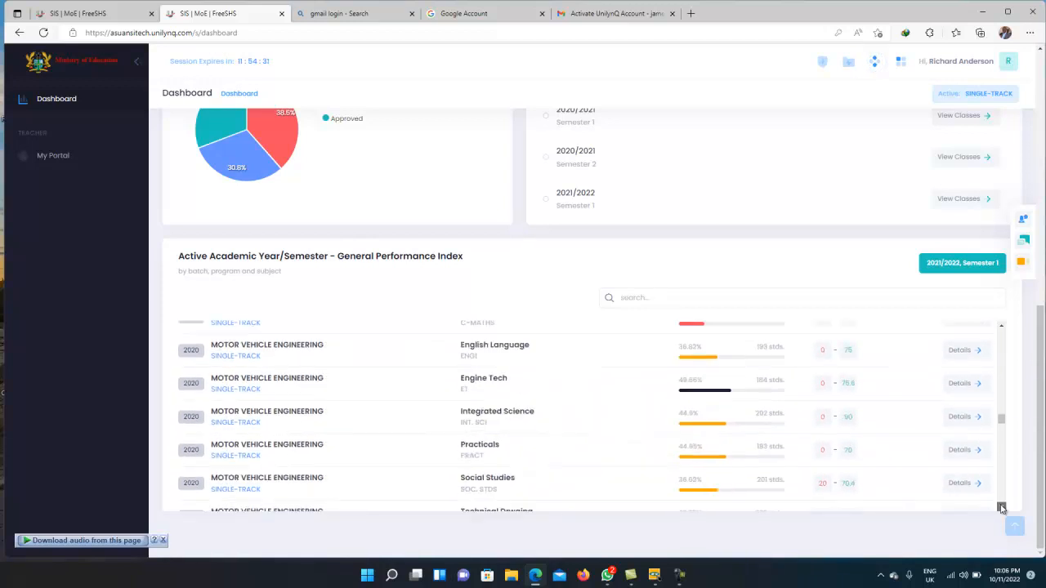
pyautogui.scroll(-10, 1002, 508)
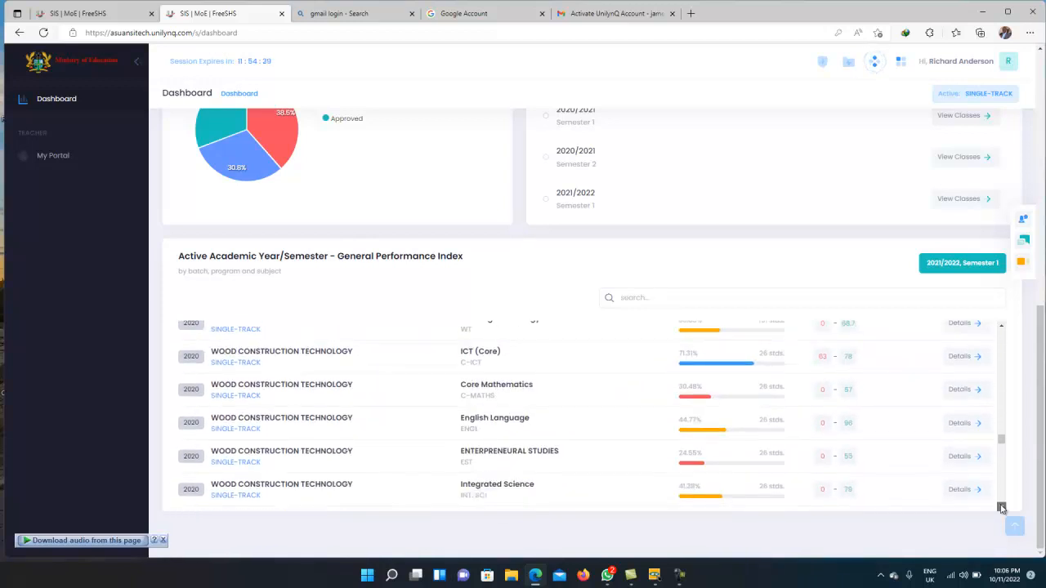
pyautogui.scroll(-10, 1003, 508)
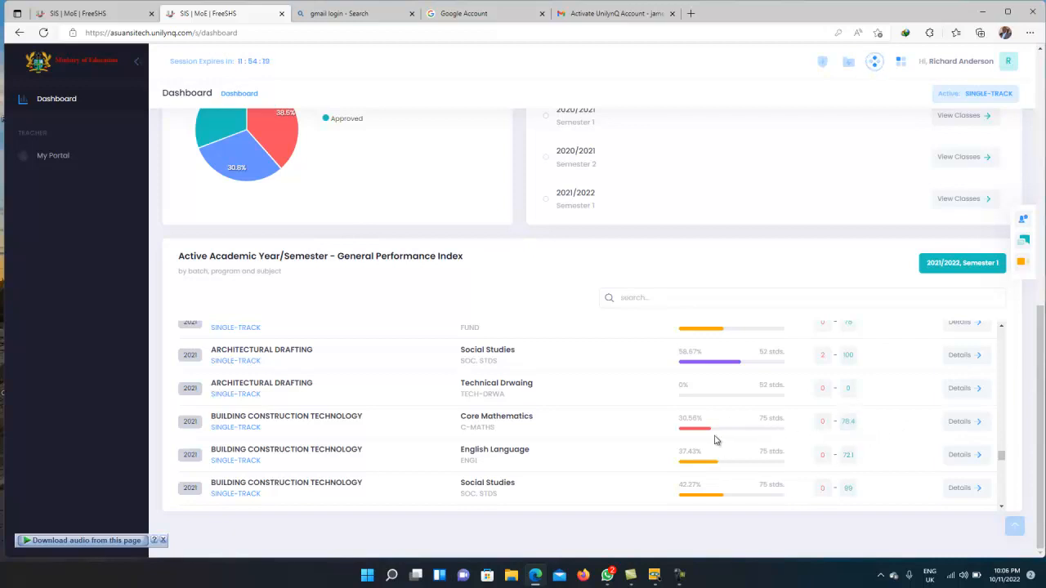
# Open the performance details for 2021 Building Construction Technology, Core Mathematics and examine how many students earned grades A, B and C.
pyautogui.click(976, 423)
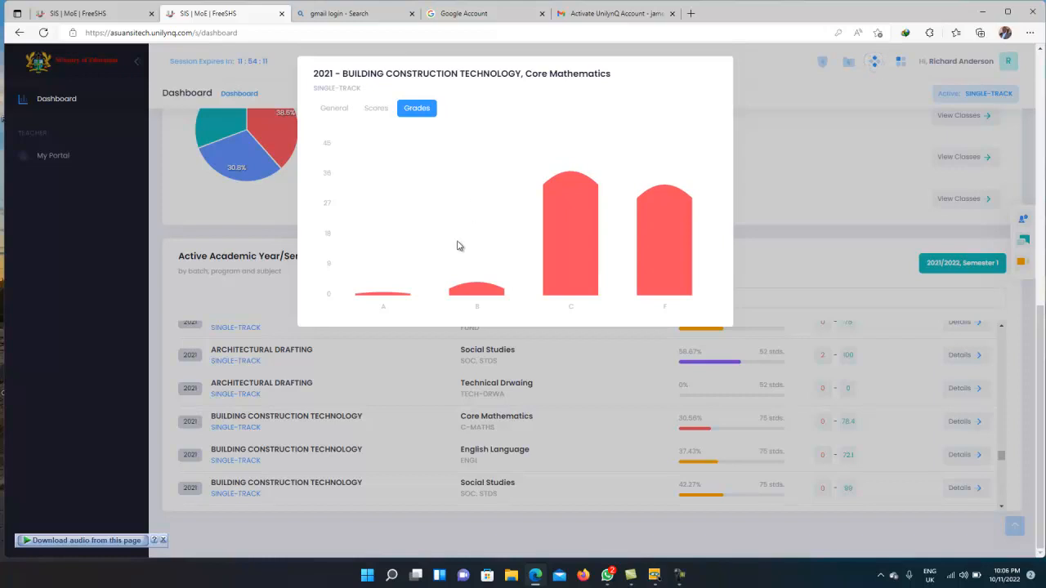
pyautogui.moveTo(387, 300)
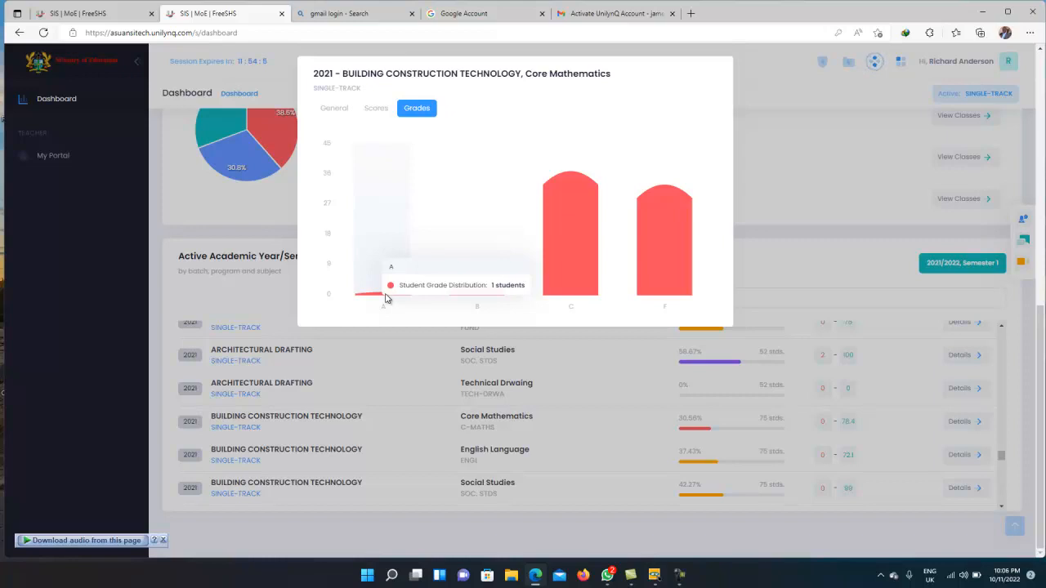
pyautogui.moveTo(481, 294)
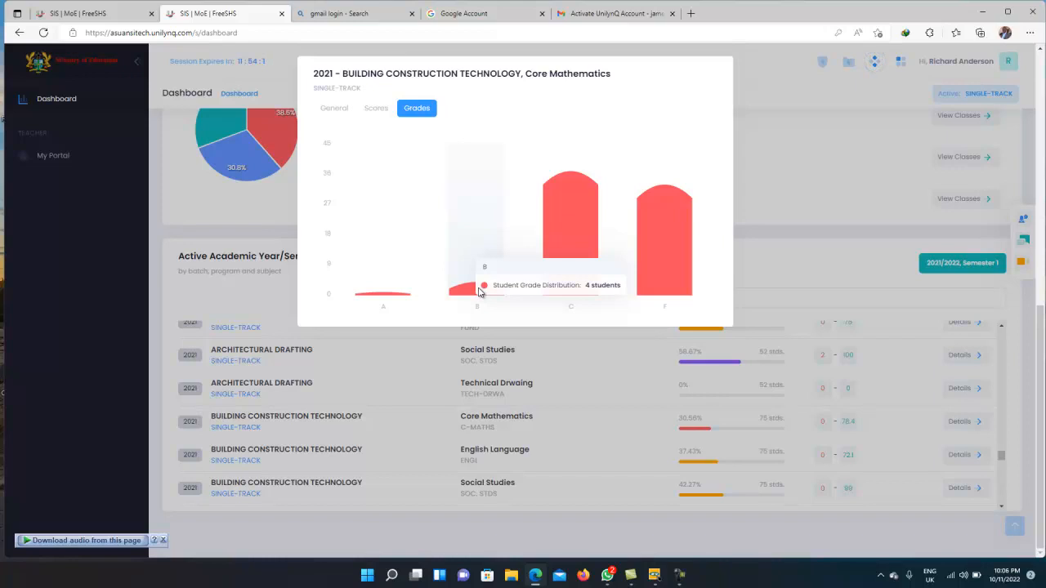
pyautogui.moveTo(572, 276)
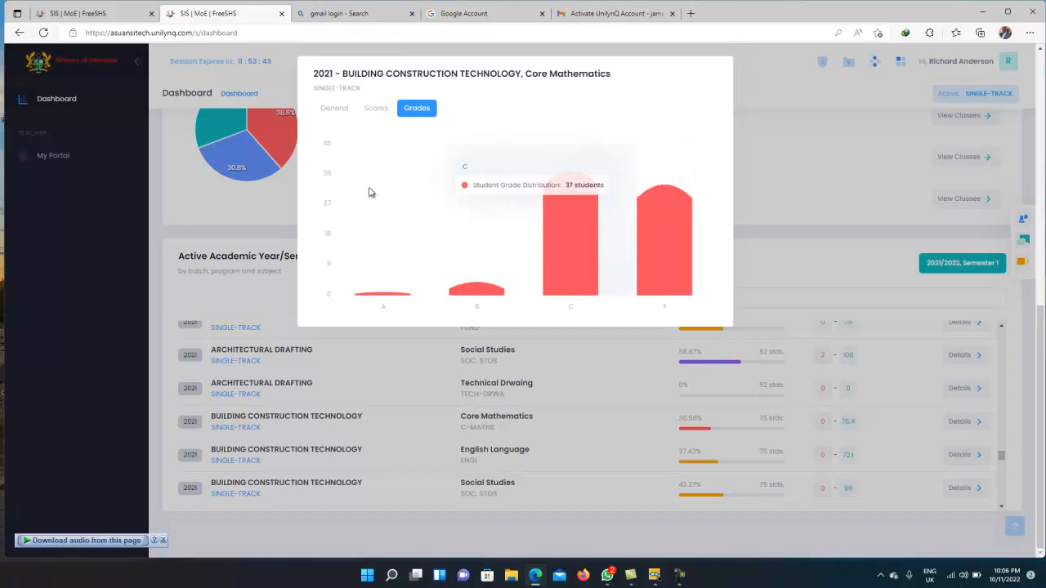
# Examine the score distribution by range and the average performance for 2021 Building Construction Technology, Core Mathematics, and close the details.
pyautogui.click(376, 109)
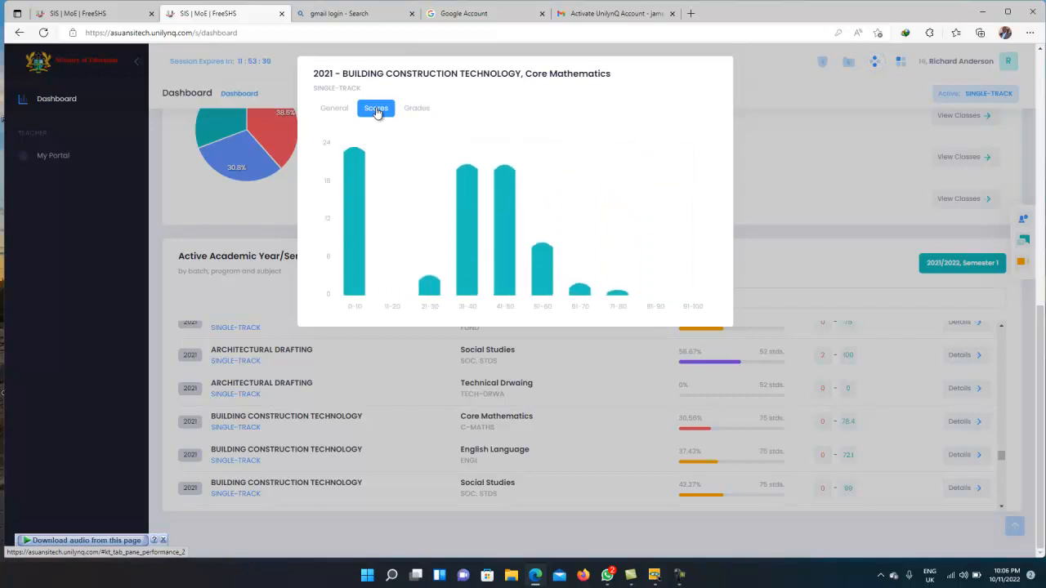
pyautogui.moveTo(364, 159)
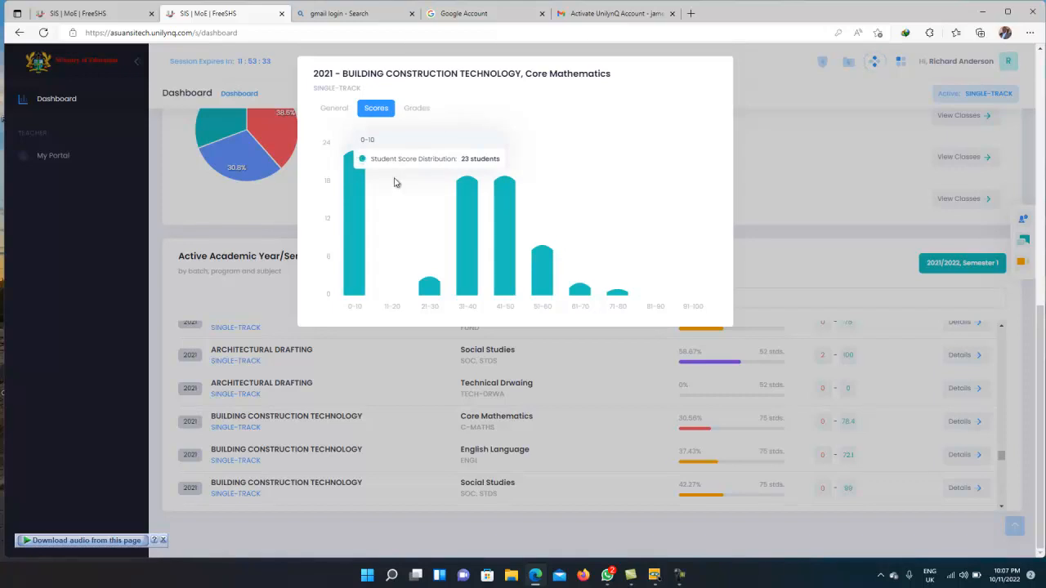
pyautogui.moveTo(438, 283)
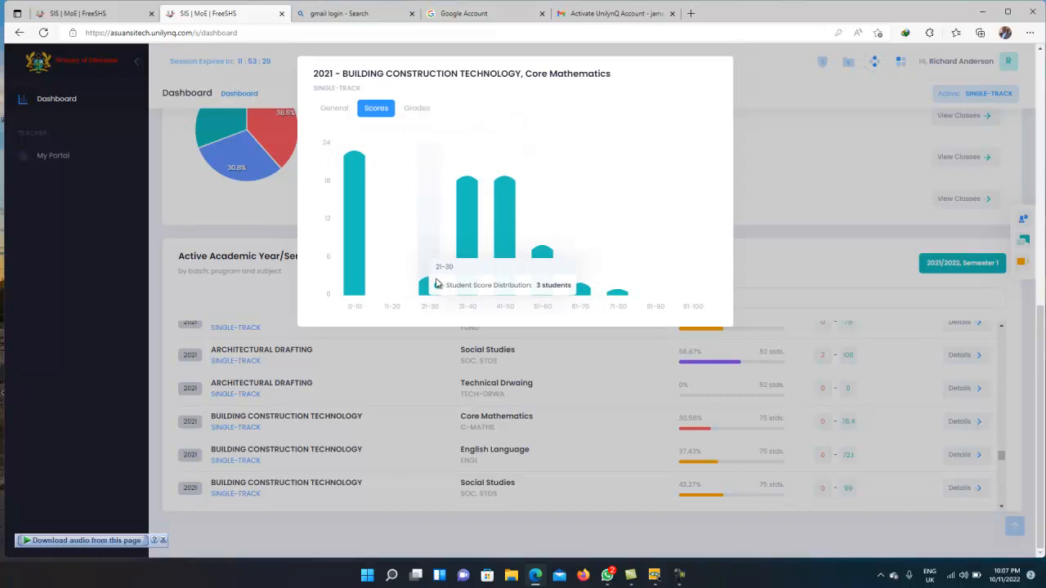
pyautogui.moveTo(461, 198)
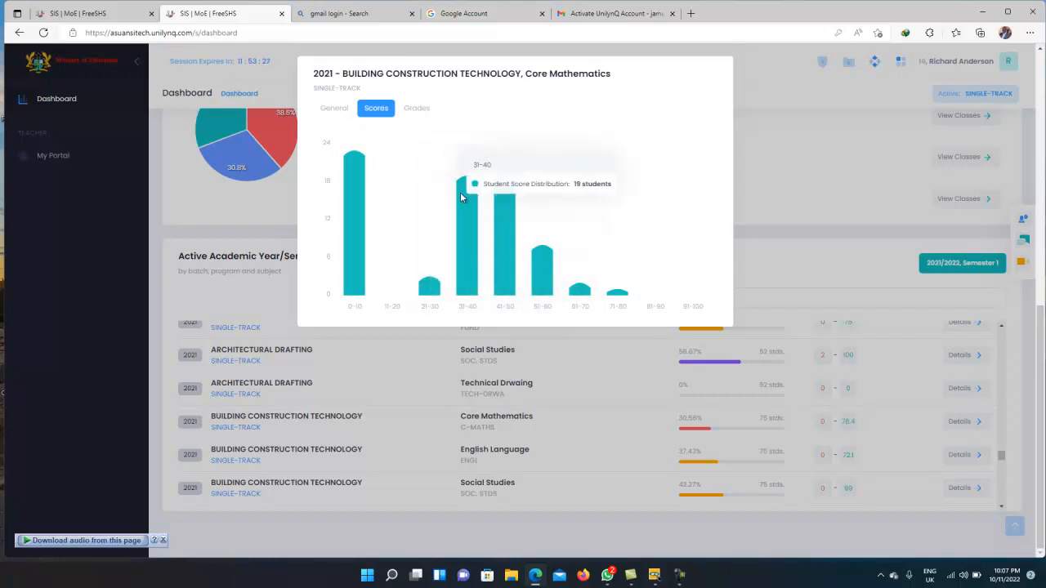
pyautogui.moveTo(503, 200)
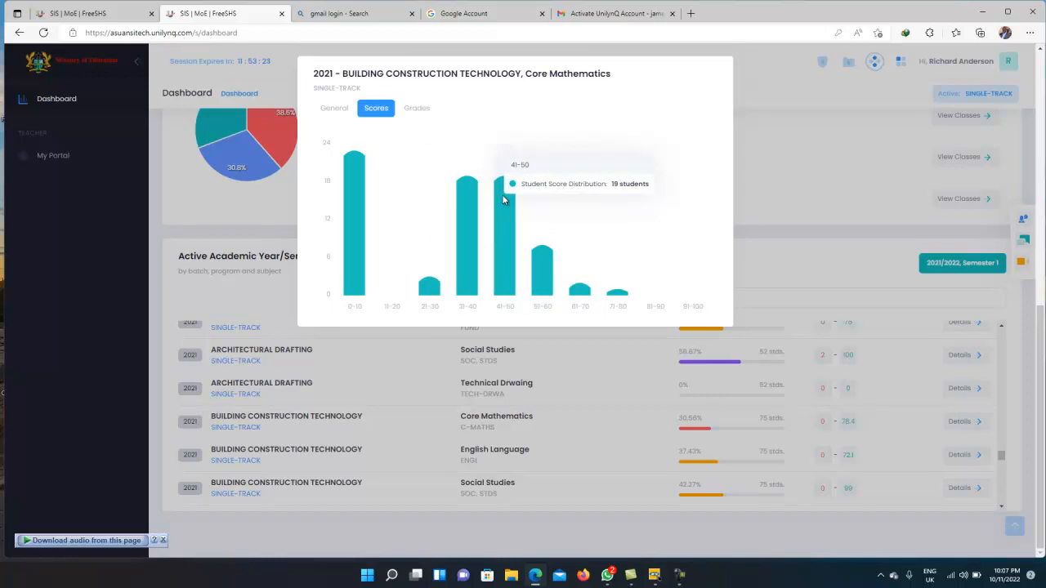
pyautogui.moveTo(551, 267)
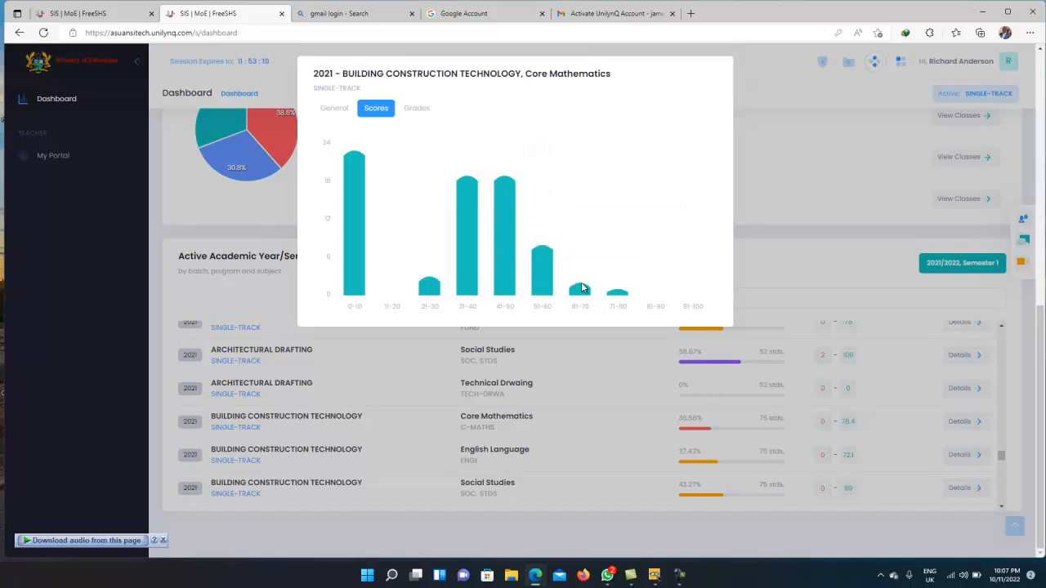
pyautogui.moveTo(584, 288)
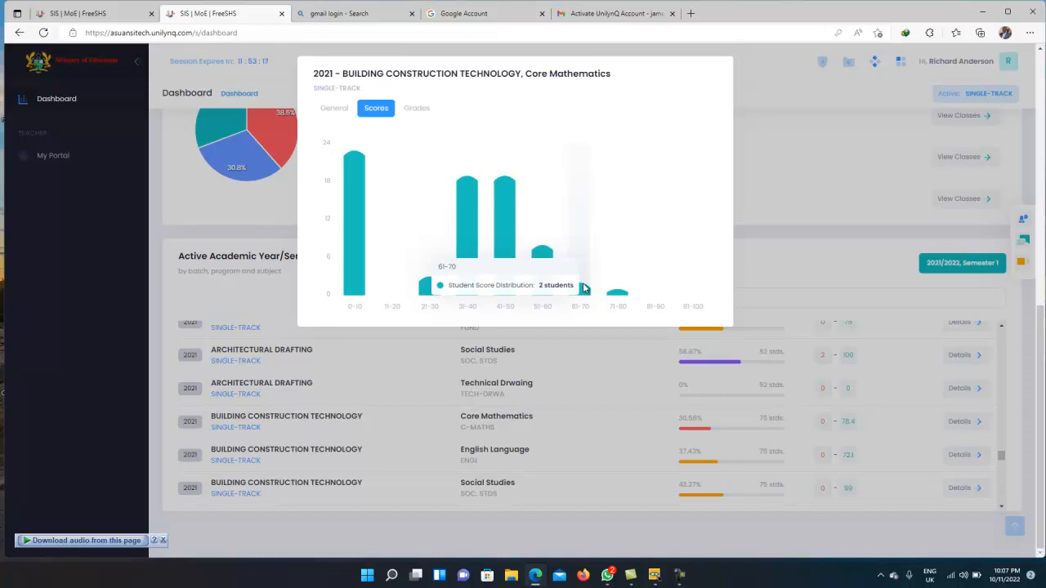
pyautogui.click(337, 115)
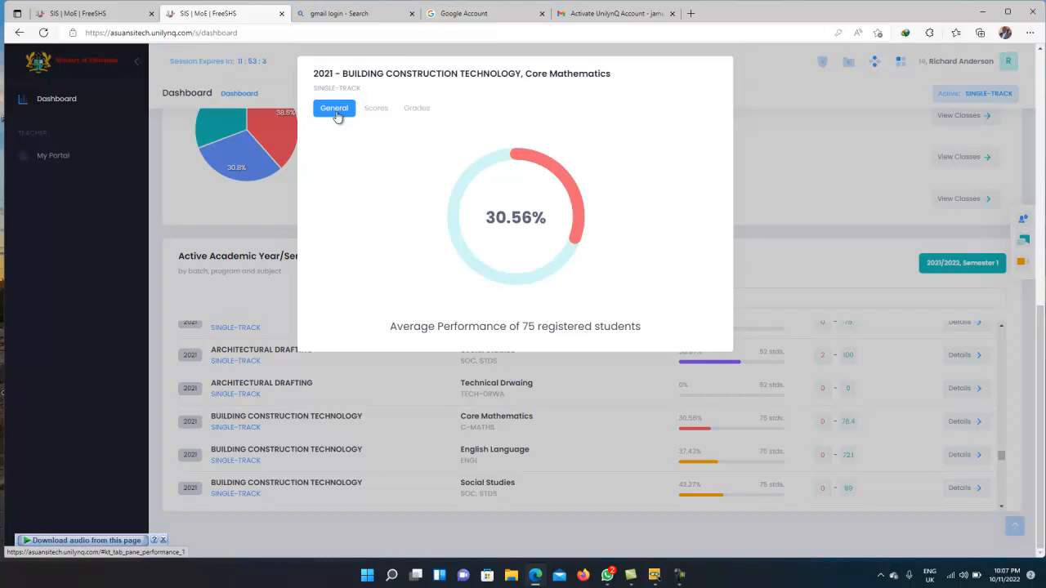
pyautogui.click(226, 218)
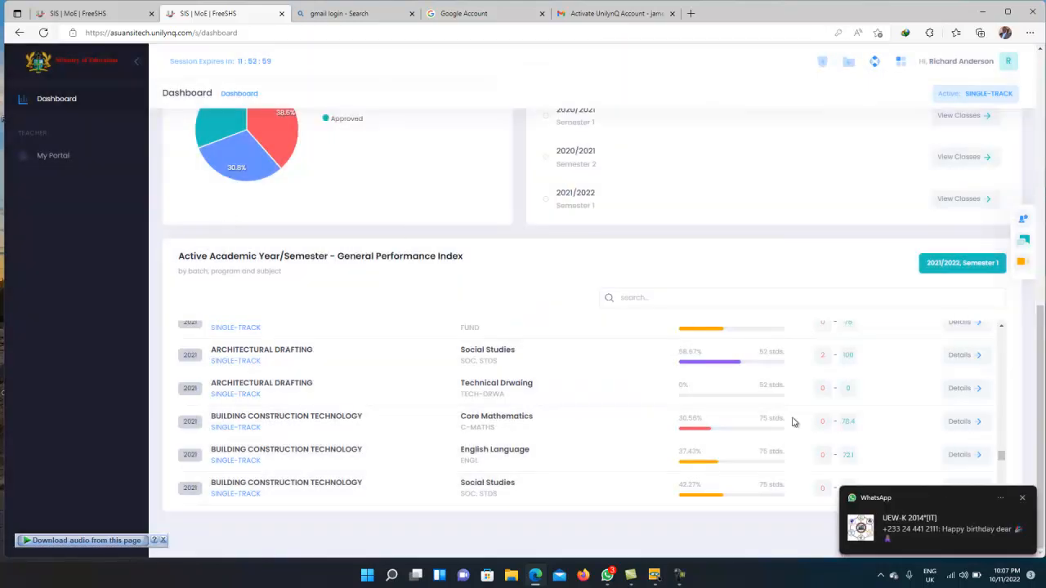
# Return to the top of the dashboard and look over the user profile options, then close the profile.
pyautogui.moveTo(1042, 404); pyautogui.dragTo(1043, 448)
pyautogui.moveTo(1041, 399); pyautogui.dragTo(1042, 145)
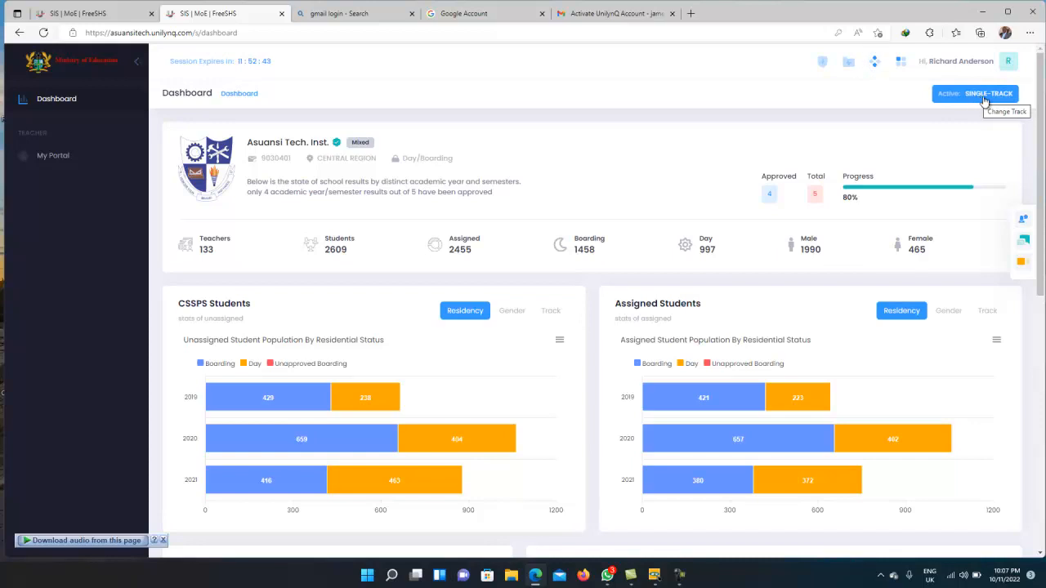
pyautogui.click(1010, 63)
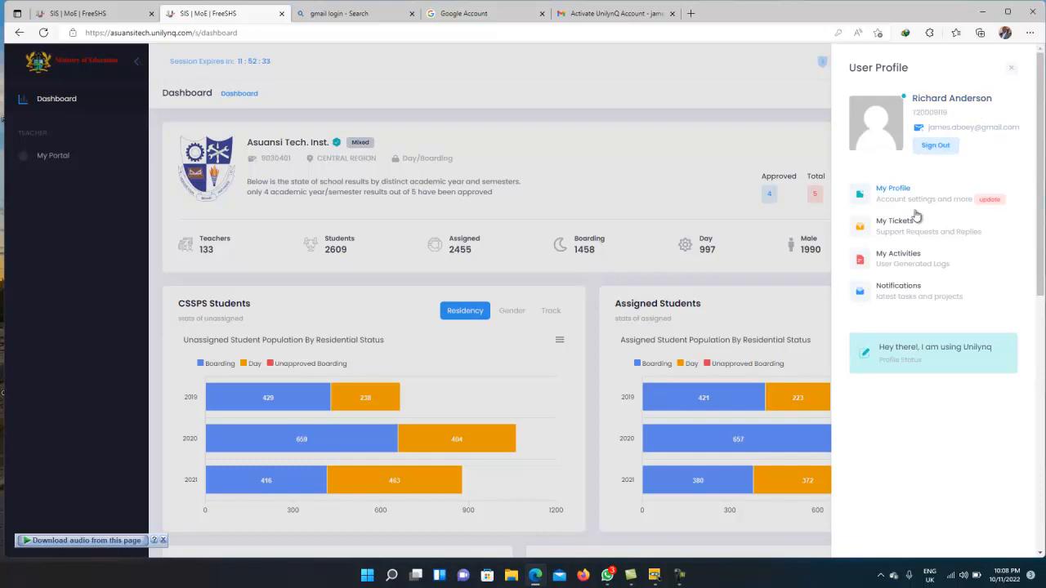
pyautogui.click(784, 115)
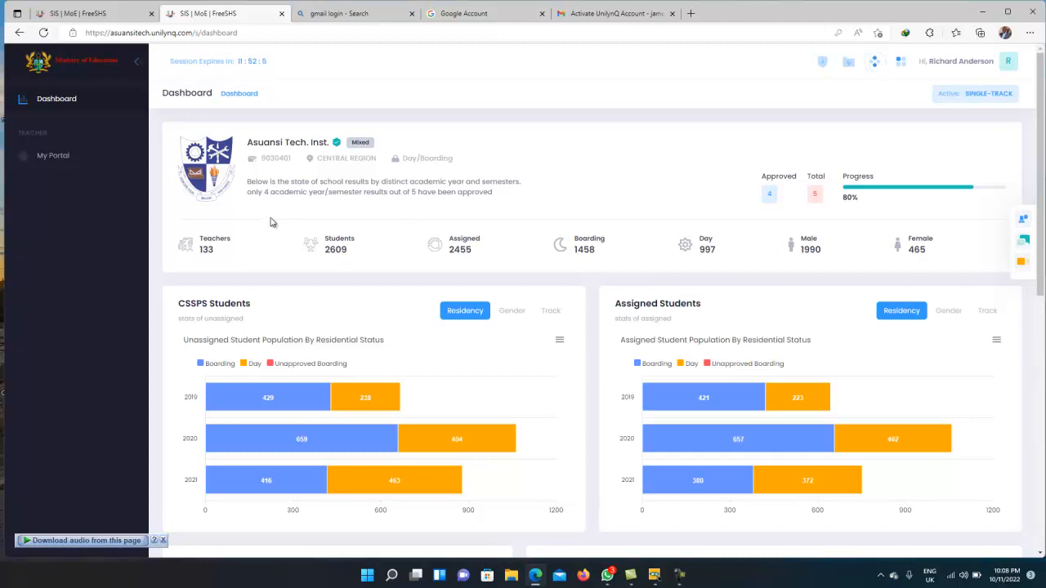
# View the support requests page and the teacher's My Portal page, and return to the dashboard.
pyautogui.click(1020, 242)
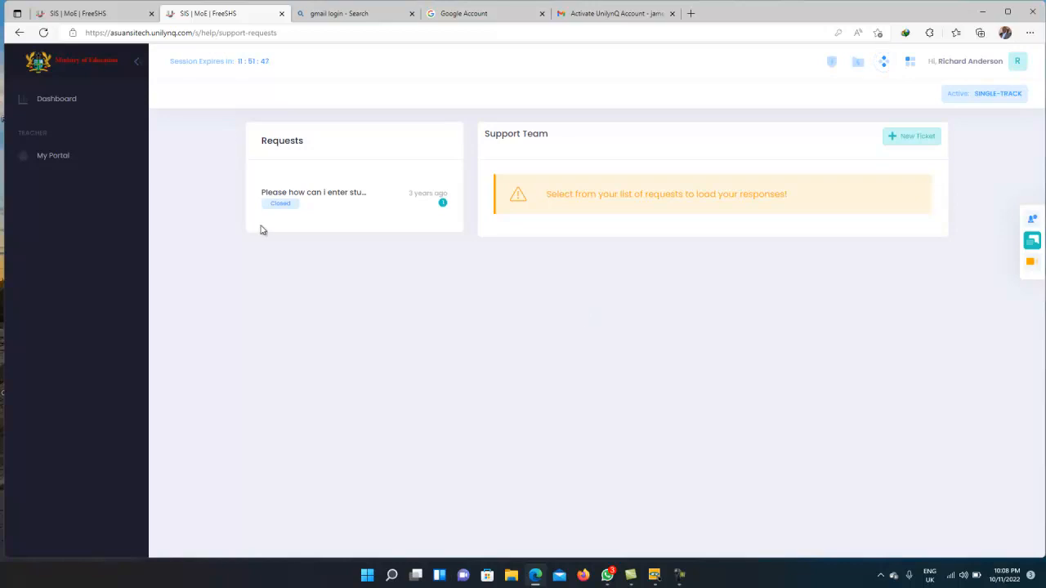
pyautogui.click(62, 160)
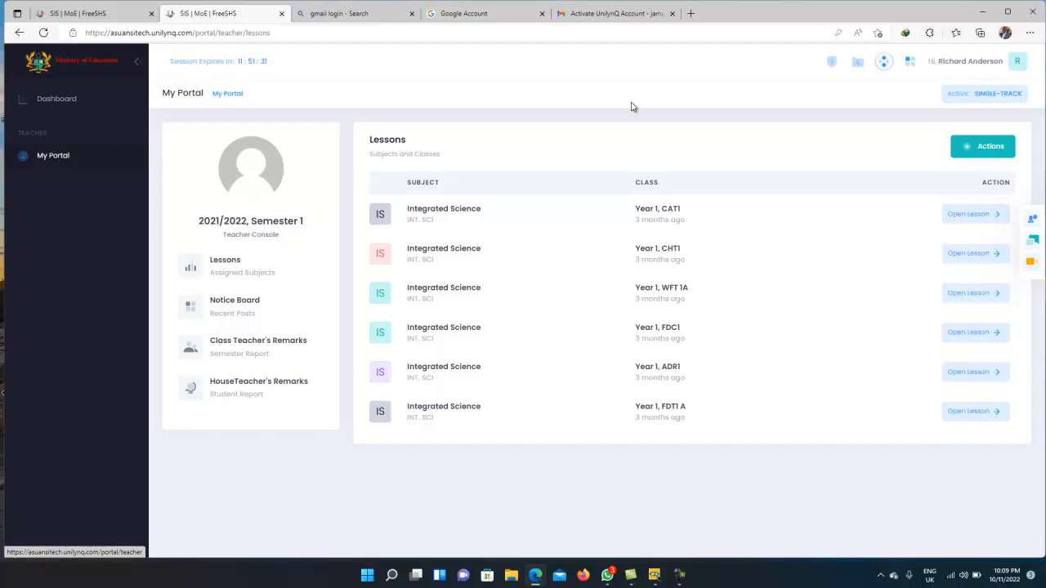
pyautogui.click(65, 100)
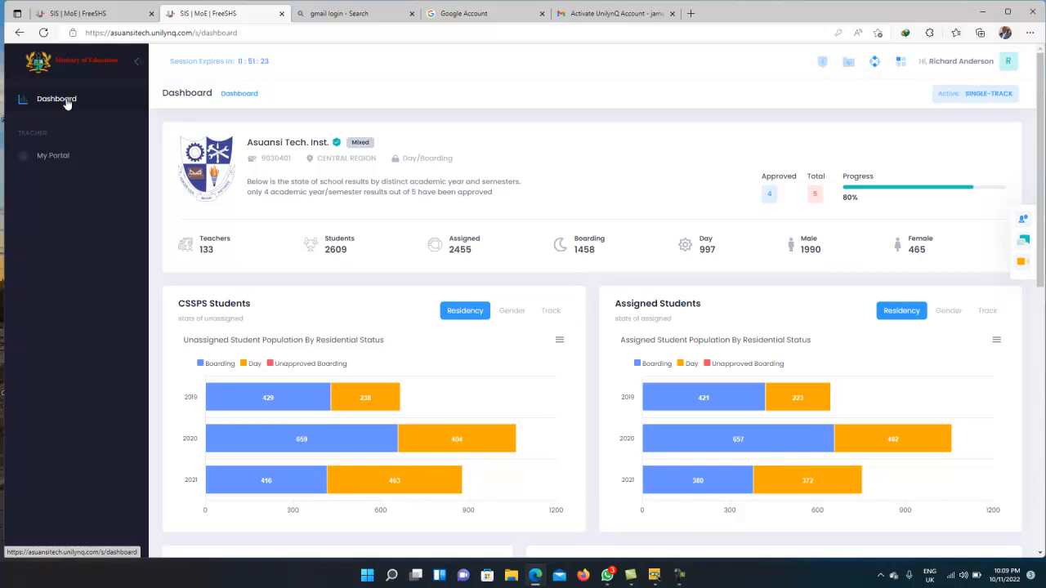
# Look through the Notice Board, Class Teacher's Remarks and HouseTeacher's Remarks sections of My Portal.
pyautogui.click(63, 163)
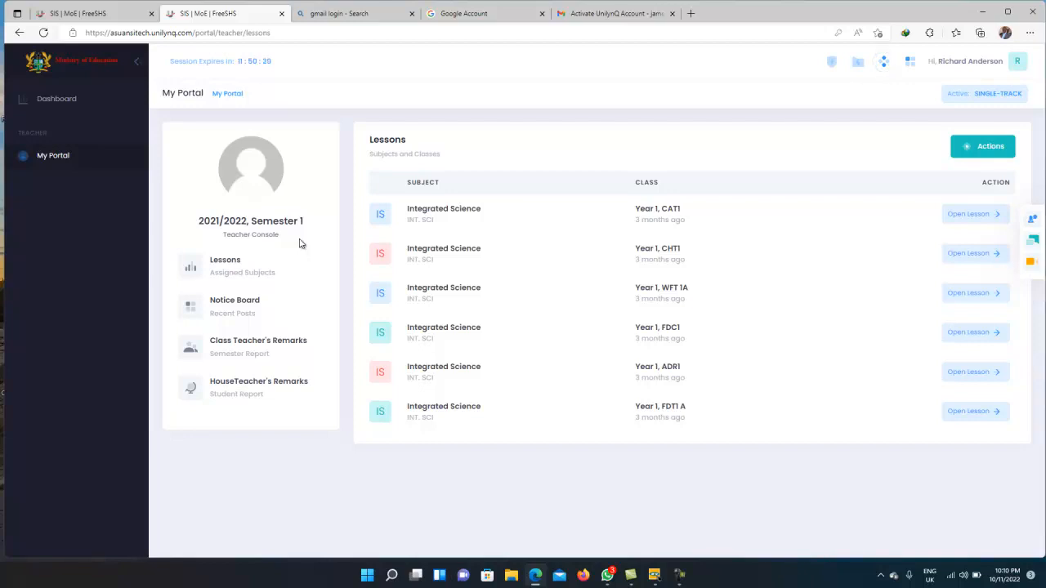
pyautogui.click(239, 301)
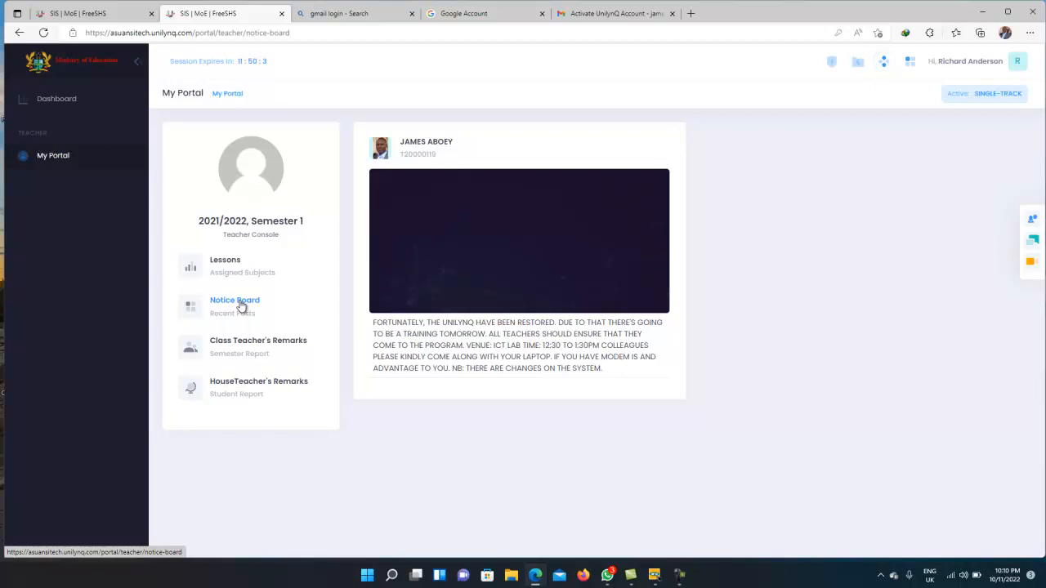
pyautogui.click(263, 345)
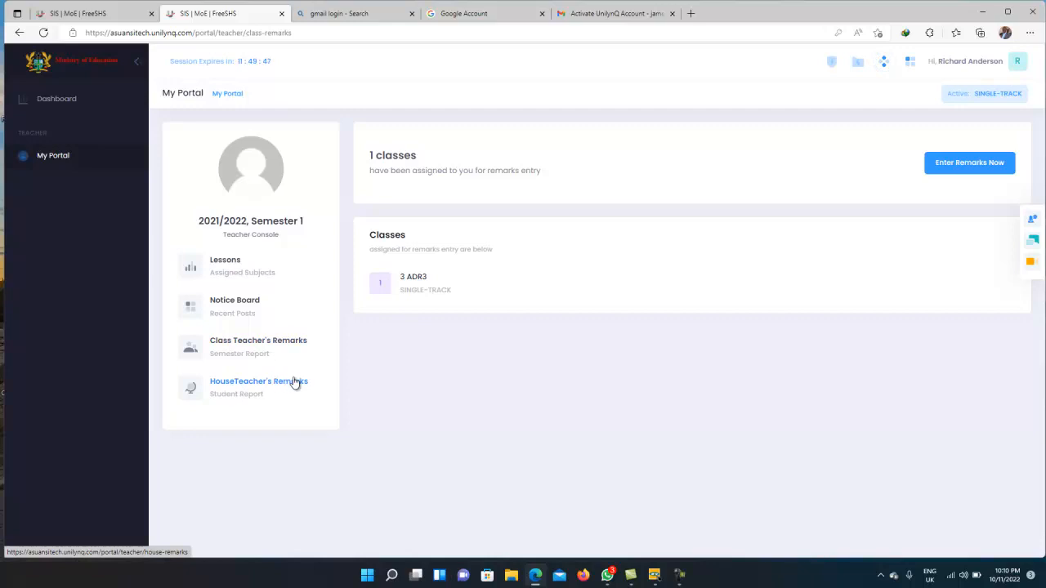
pyautogui.click(255, 387)
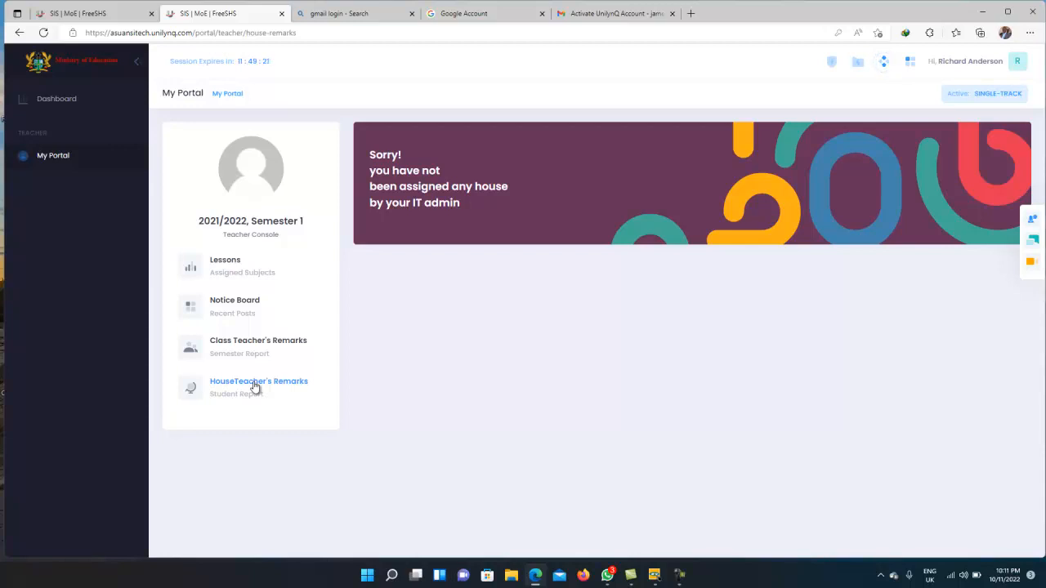
pyautogui.click(259, 347)
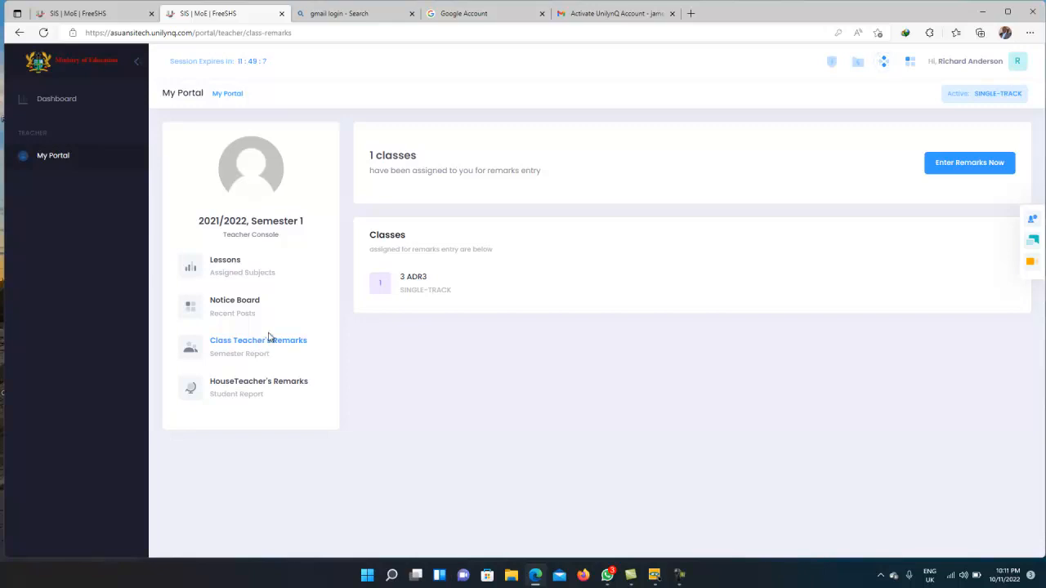
# Show the assigned lessons and review the available actions for Excel assessment templates and report printing.
pyautogui.click(226, 260)
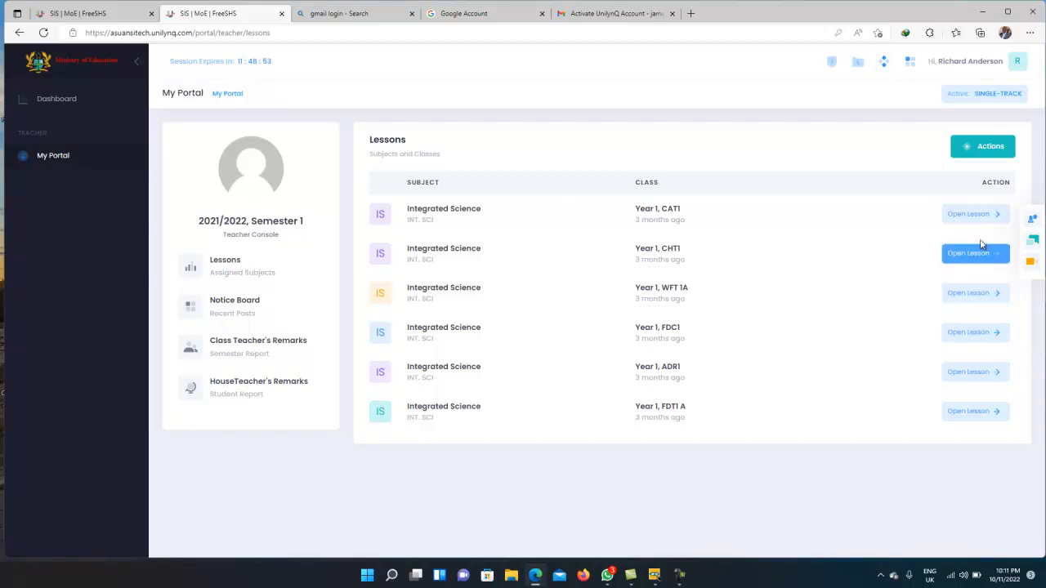
pyautogui.click(989, 153)
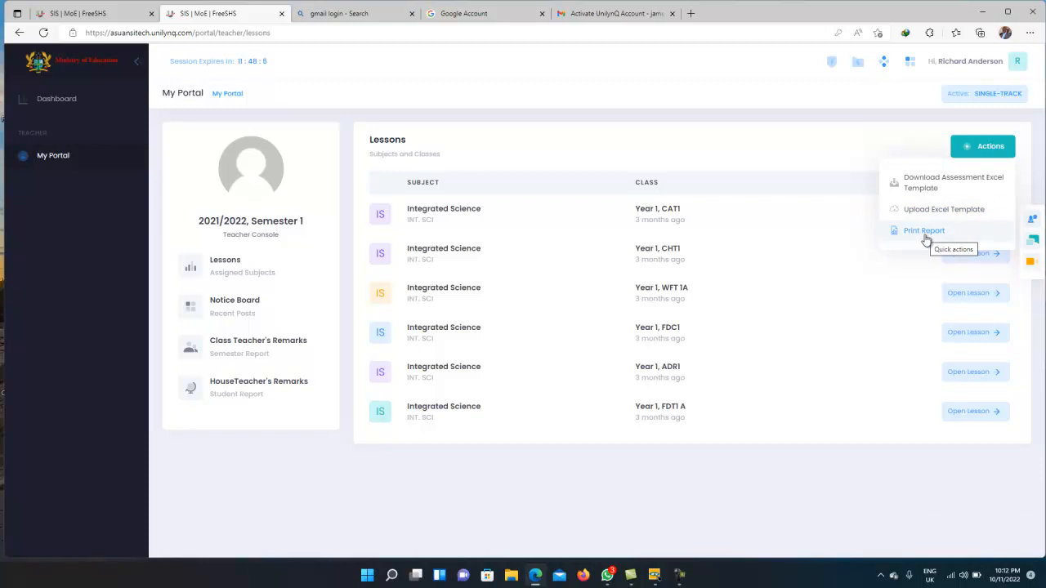
pyautogui.click(760, 190)
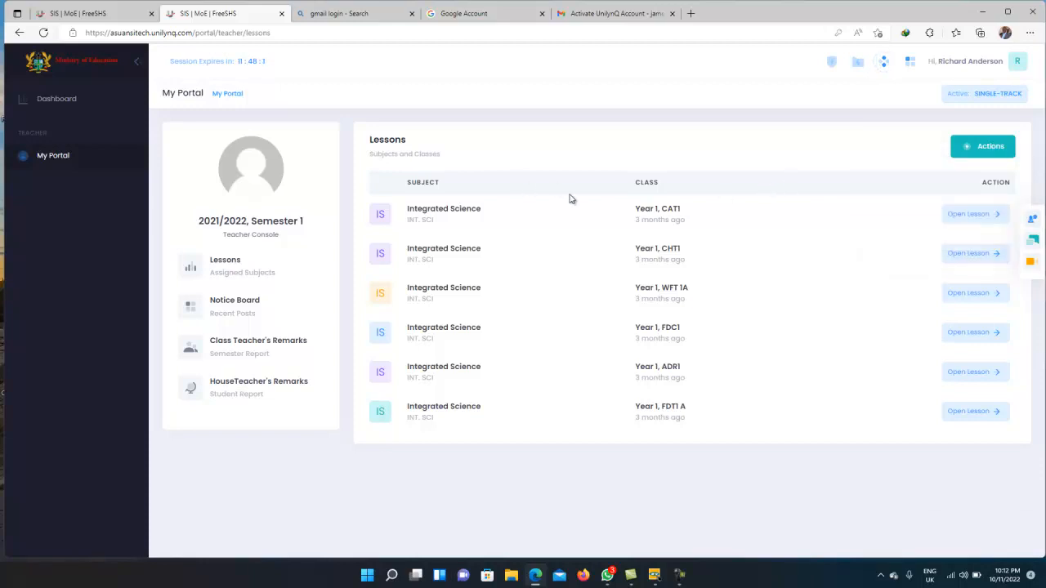
# Open the Year 1, CAT1 Integrated Science lesson for results editing and set the first registered student's class mark to 23.
pyautogui.click(967, 214)
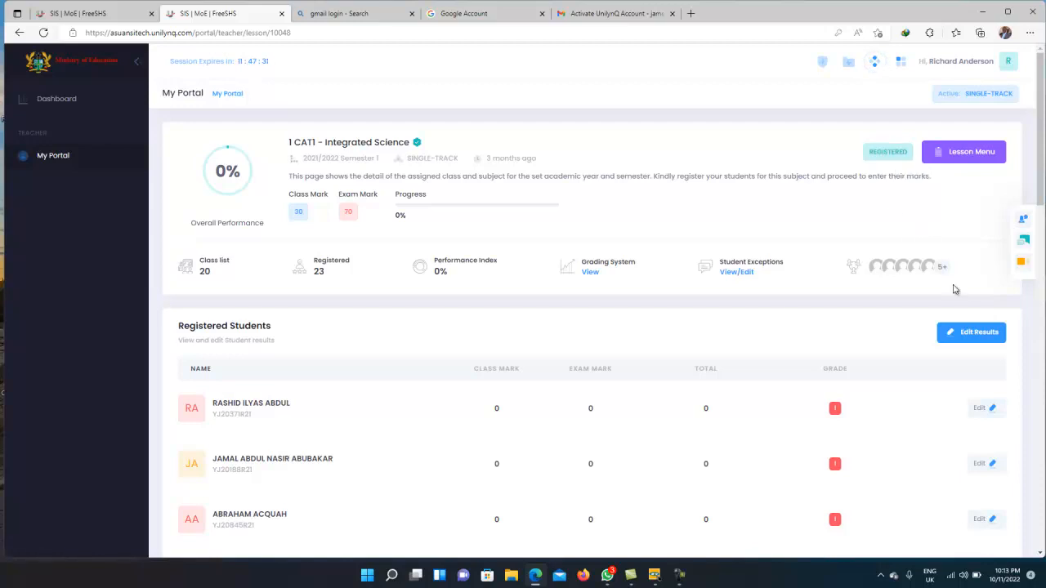
pyautogui.click(977, 341)
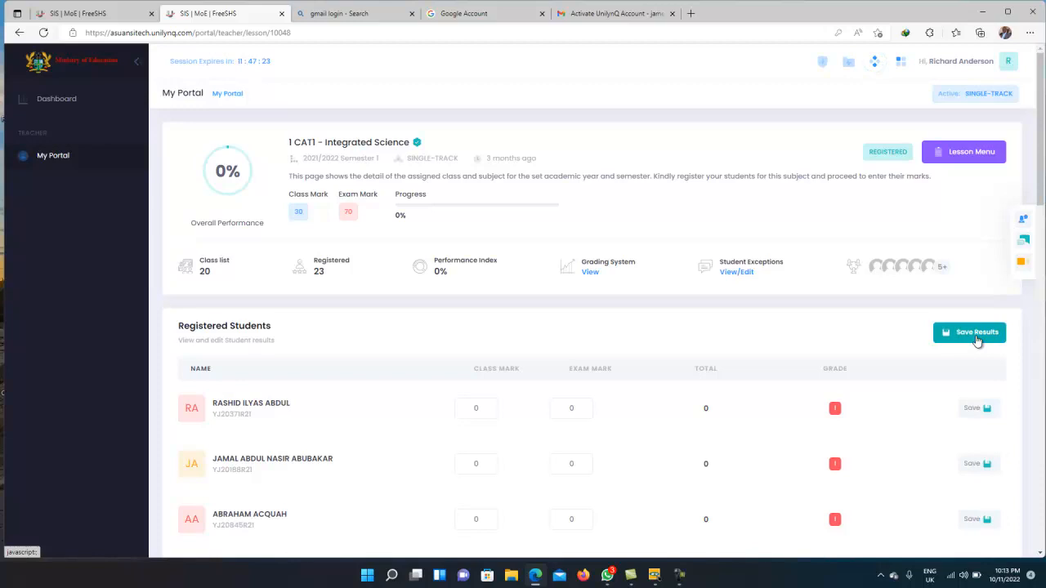
pyautogui.click(486, 408)
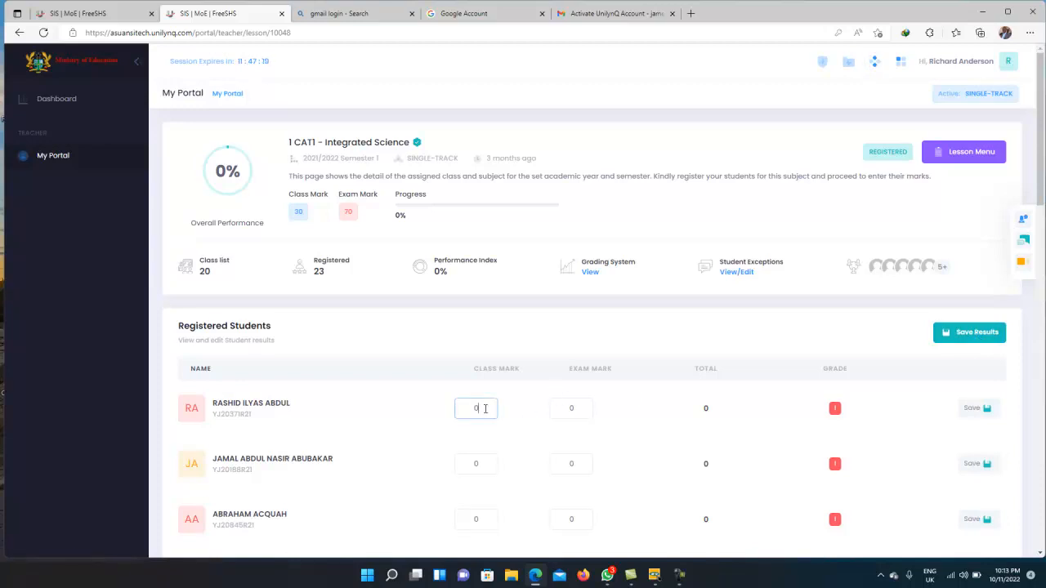
pyautogui.press('BackSpace')
pyautogui.write('0')
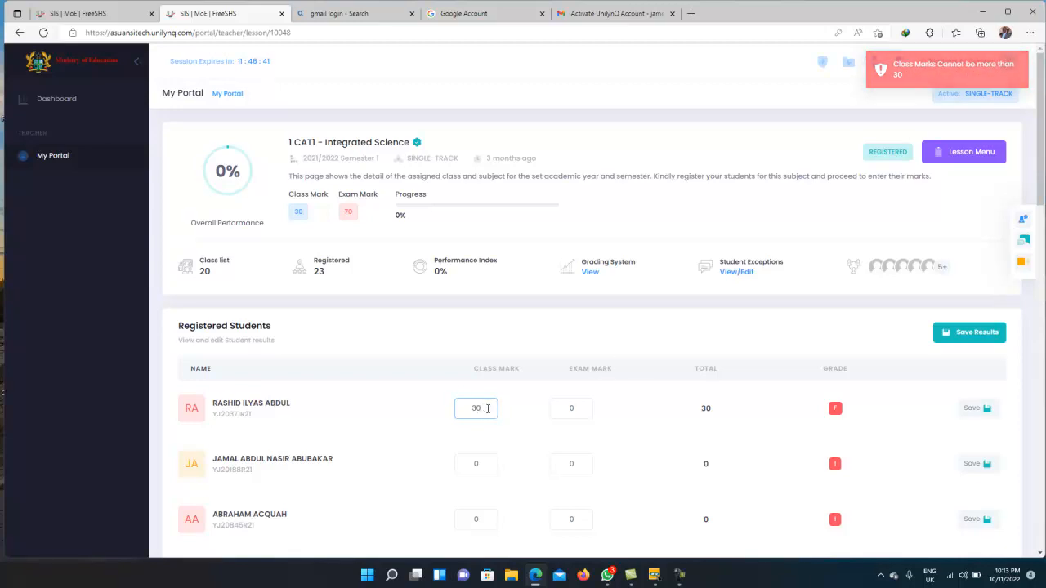
pyautogui.press('BackSpace')
pyautogui.press('BackSpace')
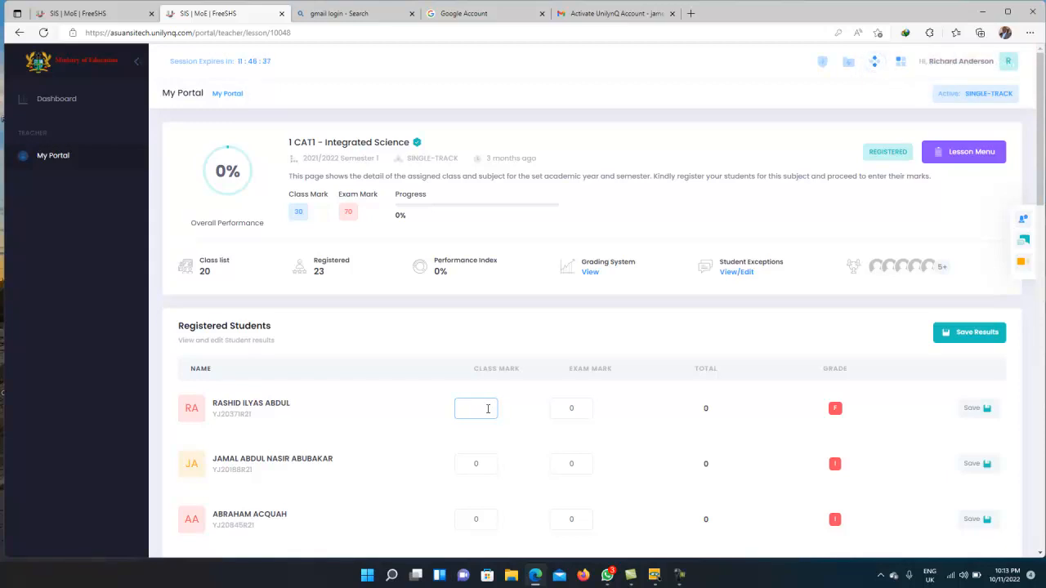
pyautogui.write('23')
# Set the first registered student's exam mark to 56 and save that student's marks.
pyautogui.click(580, 407)
pyautogui.write('70')
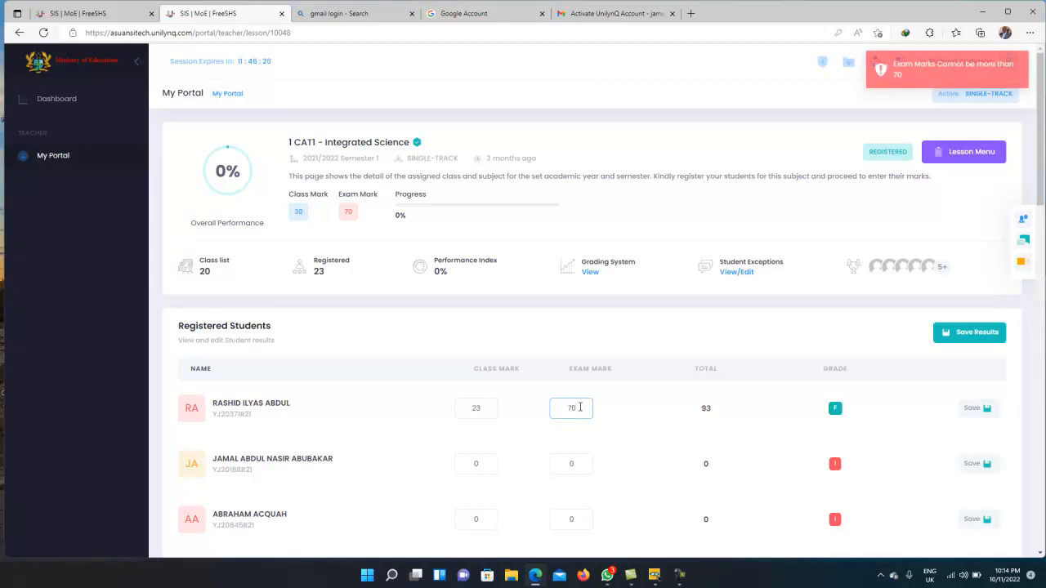
pyautogui.press('BackSpace')
pyautogui.press('BackSpace')
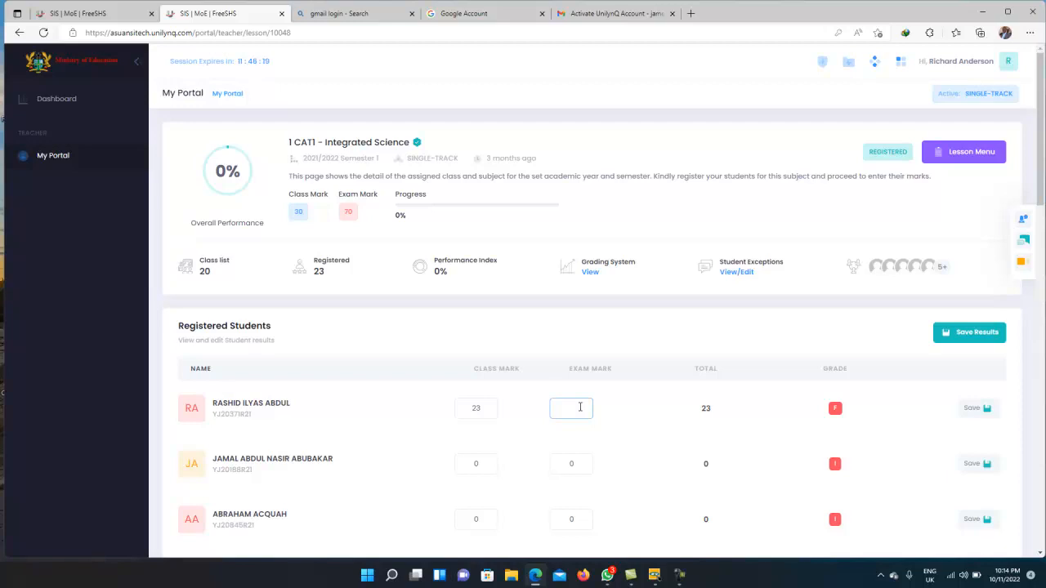
pyautogui.write('56')
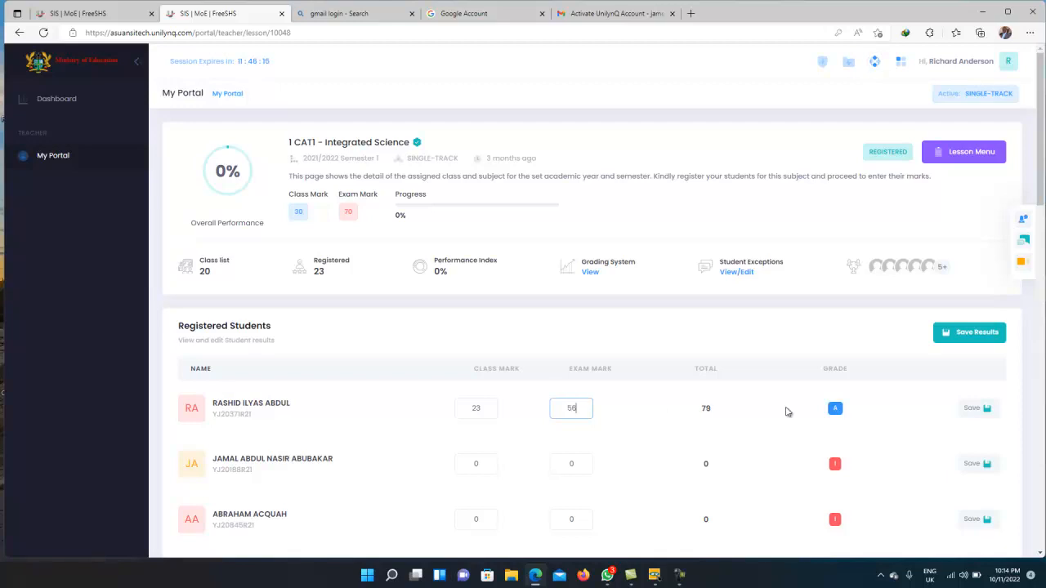
pyautogui.click(985, 411)
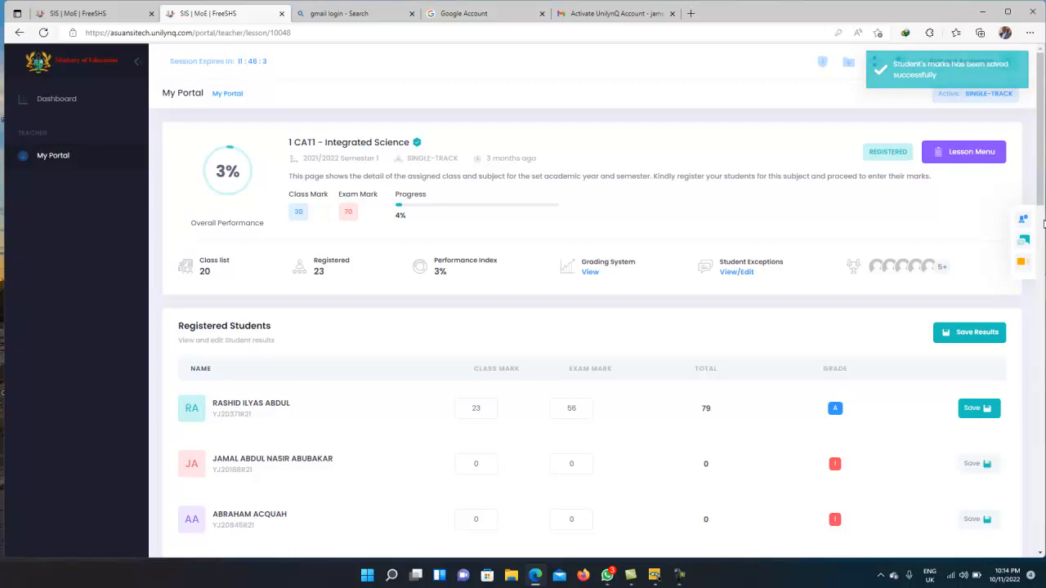
# Save the whole list of student results for 1 CAT1 Integrated Science and dismiss the confirmation.
pyautogui.moveTo(1041, 203)
pyautogui.mouseDown()
pyautogui.moveTo(1041, 536)
pyautogui.moveTo(1042, 194)
pyautogui.mouseUp()
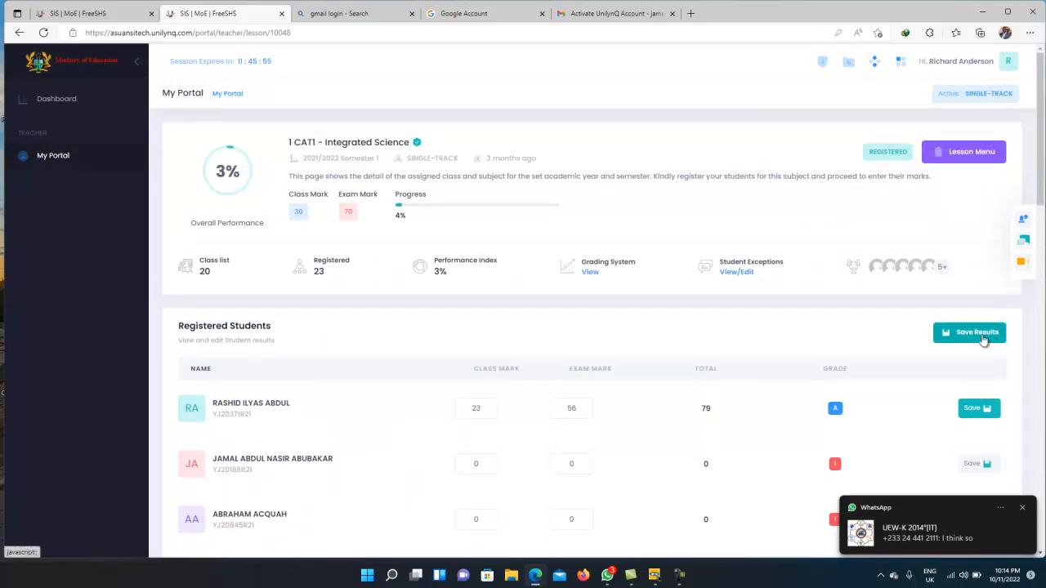
pyautogui.click(978, 407)
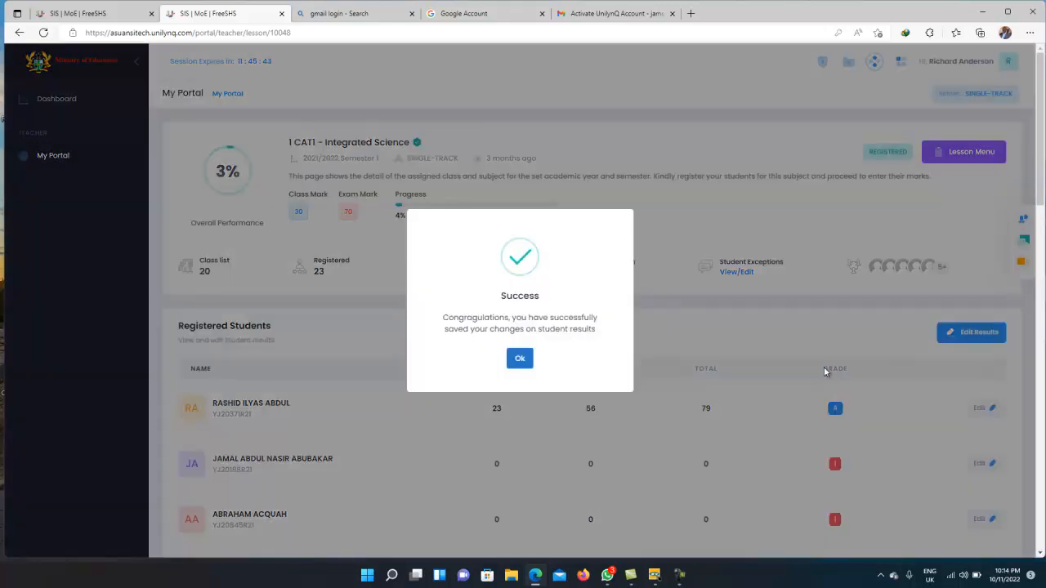
pyautogui.click(519, 359)
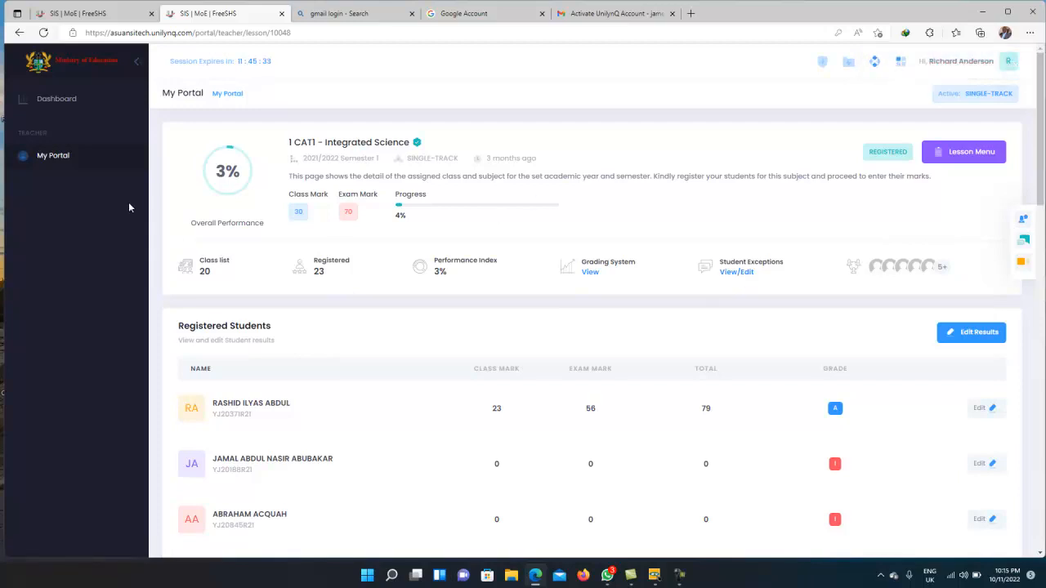
# Download the assessment Excel template from the My Portal lessons page and open SIS Assessment Sheet.xlsx in Excel.
pyautogui.click(59, 161)
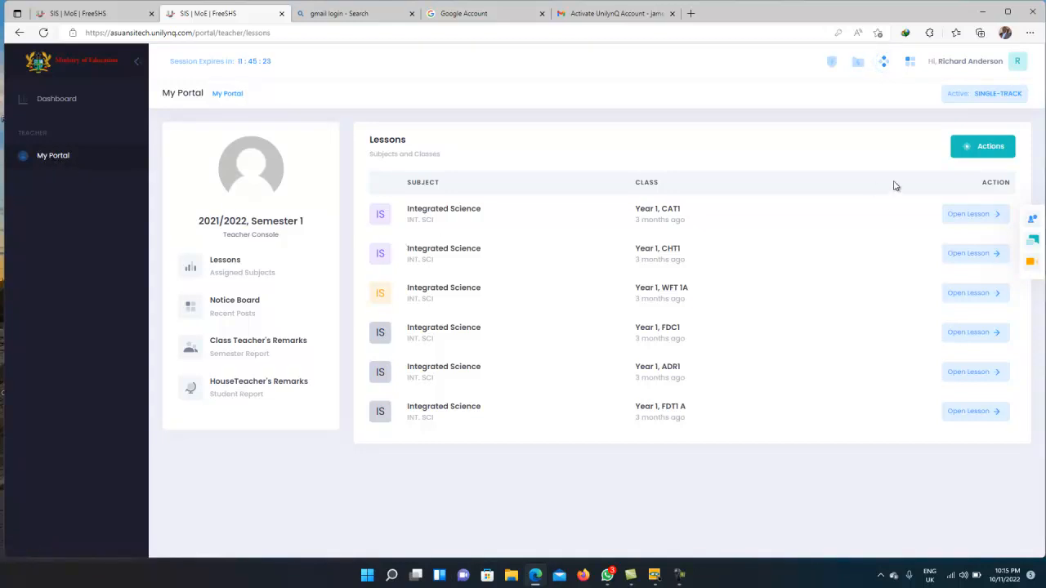
pyautogui.click(998, 149)
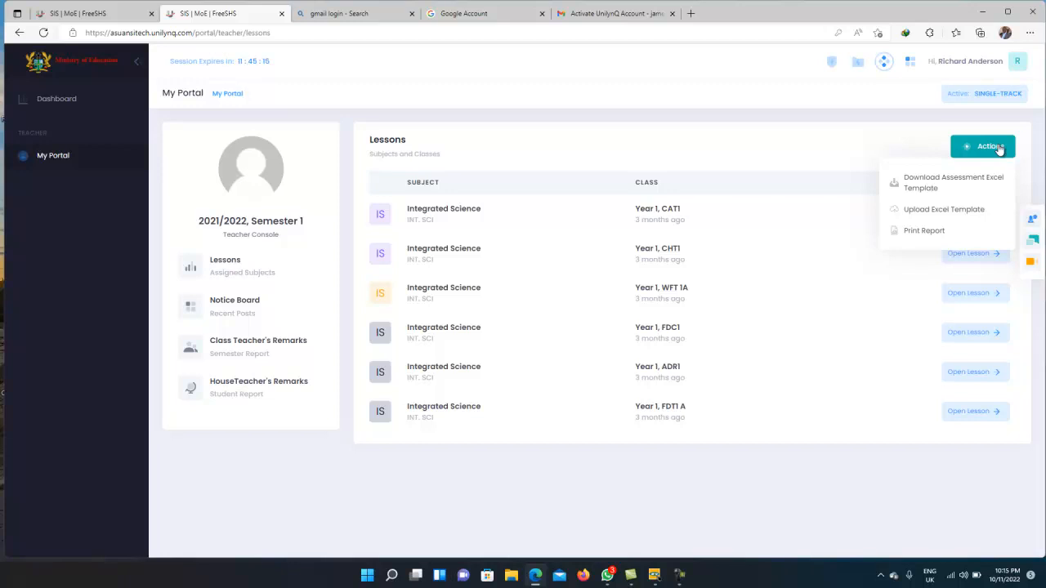
pyautogui.click(948, 183)
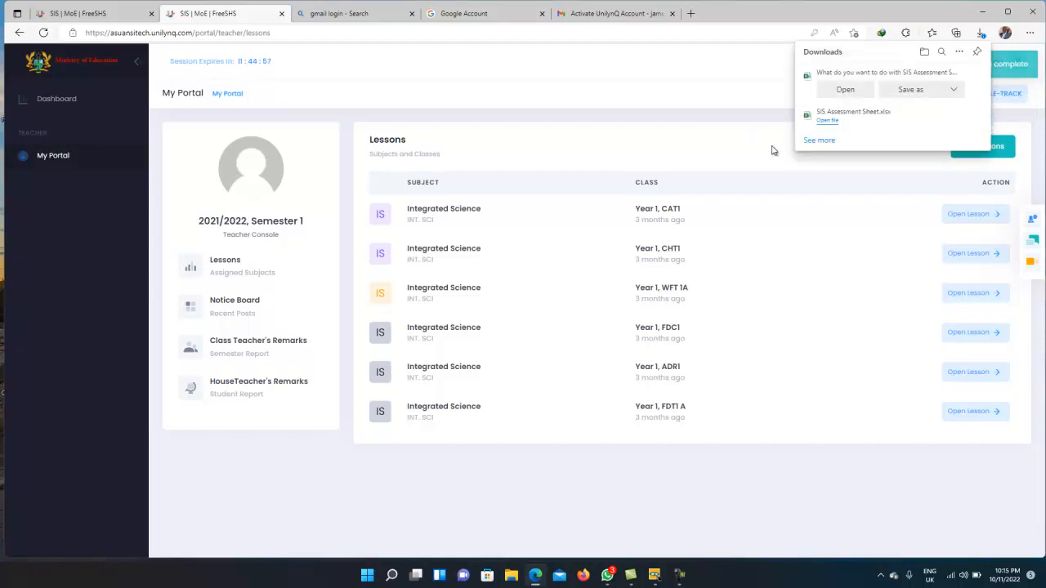
pyautogui.click(844, 90)
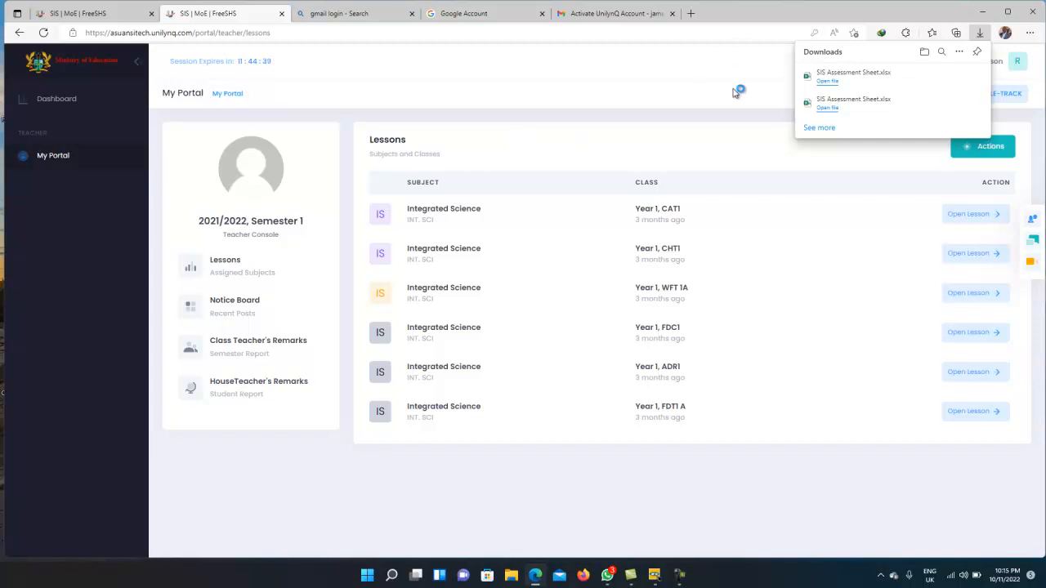
pyautogui.click(827, 81)
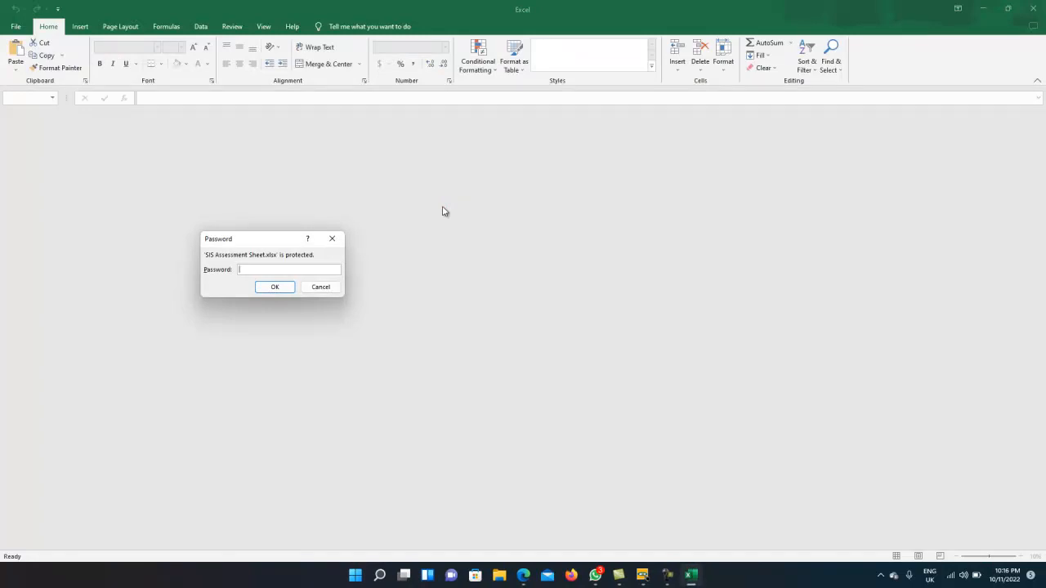
# Unlock the protected assessment workbook with its file password, enable editing, and restore its window to a smaller size.
pyautogui.hotkey('ctrl', 'v')
pyautogui.click(275, 287)
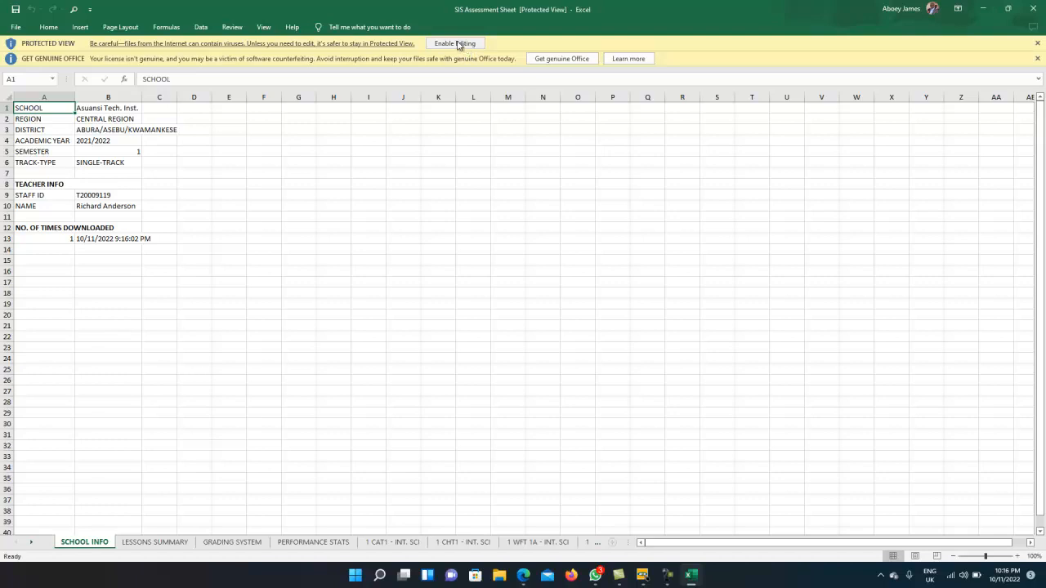
pyautogui.click(458, 45)
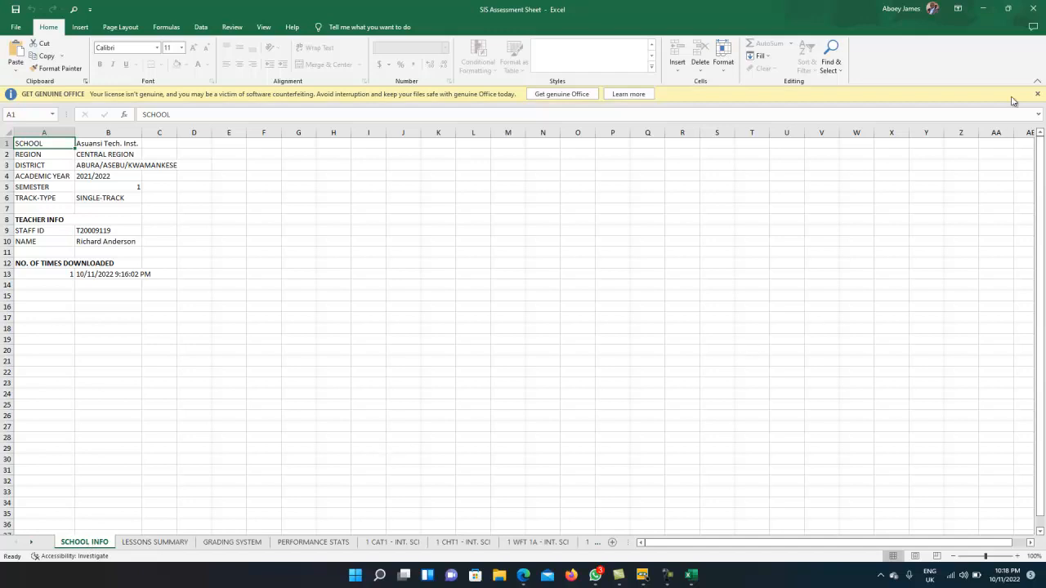
pyautogui.click(1008, 9)
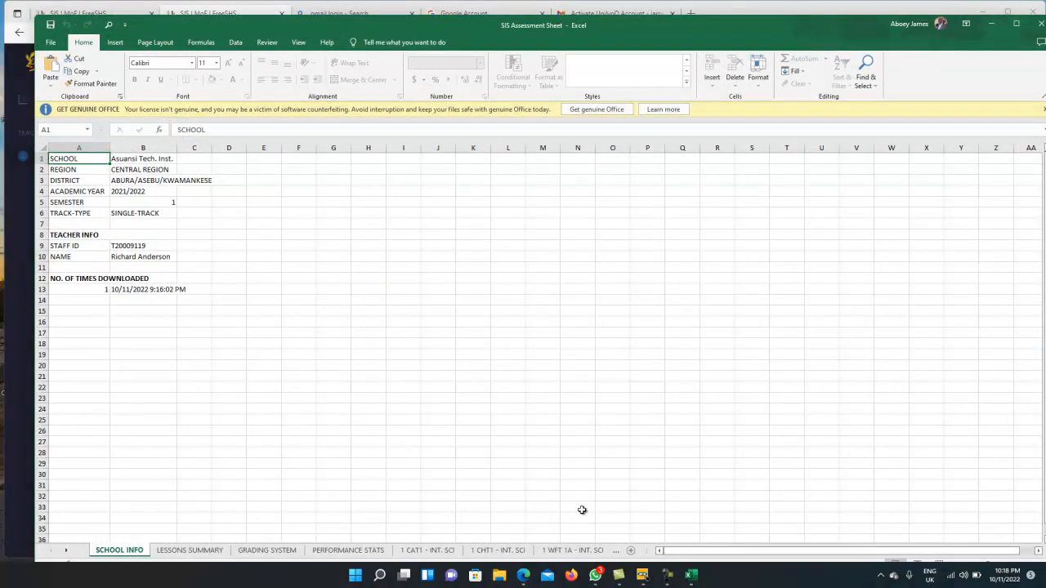
# Examine the lessons summary, grading system, performance stats and 1 CAT1 - INT. SCI sheets.
pyautogui.click(184, 552)
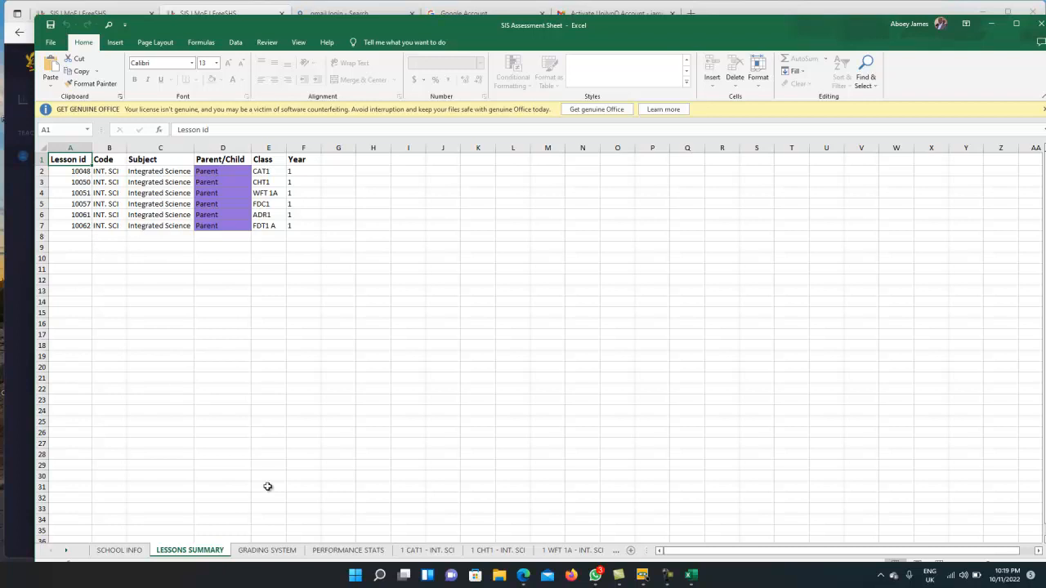
pyautogui.click(270, 551)
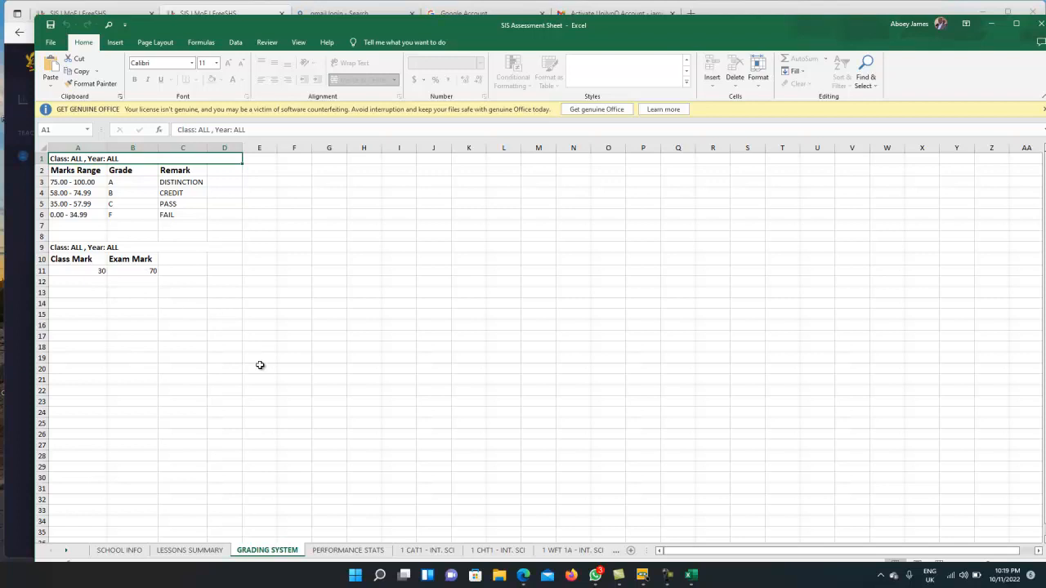
pyautogui.click(352, 552)
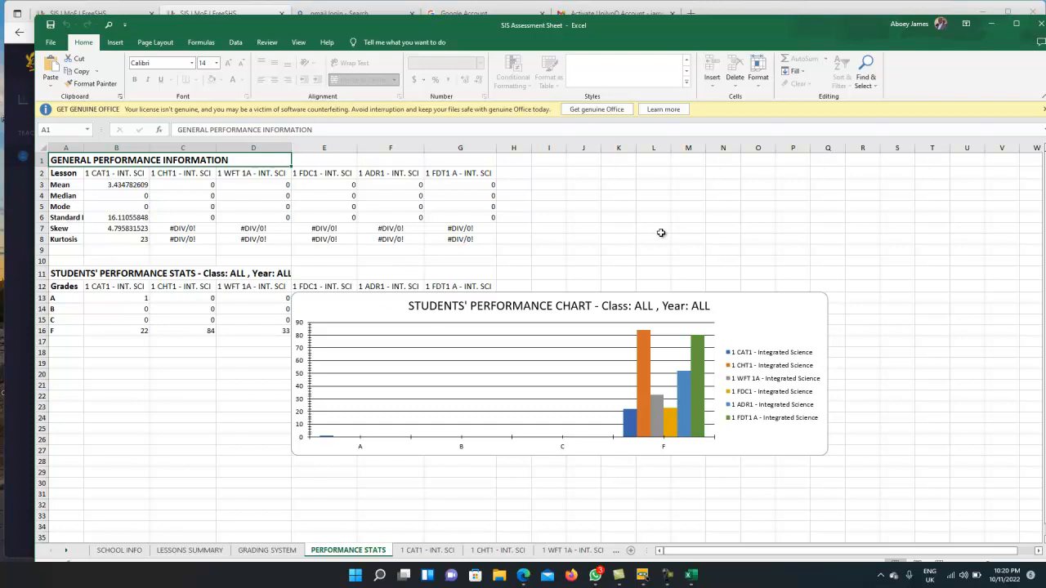
pyautogui.click(428, 550)
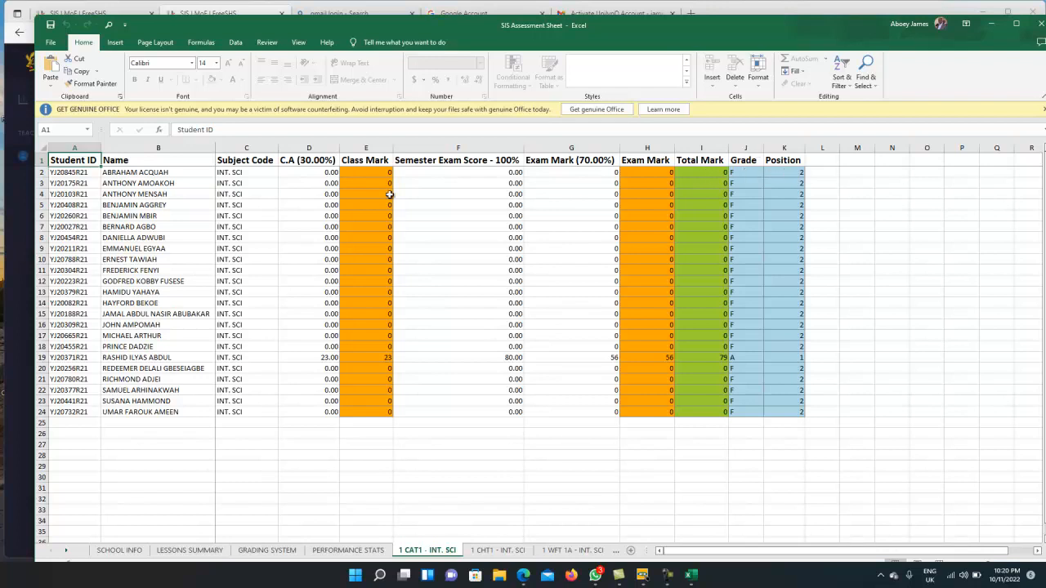
# Try to enter 43 as the C.A (30.00%) mark of the first listed student on the 1 CAT1 sheet.
pyautogui.click(310, 173)
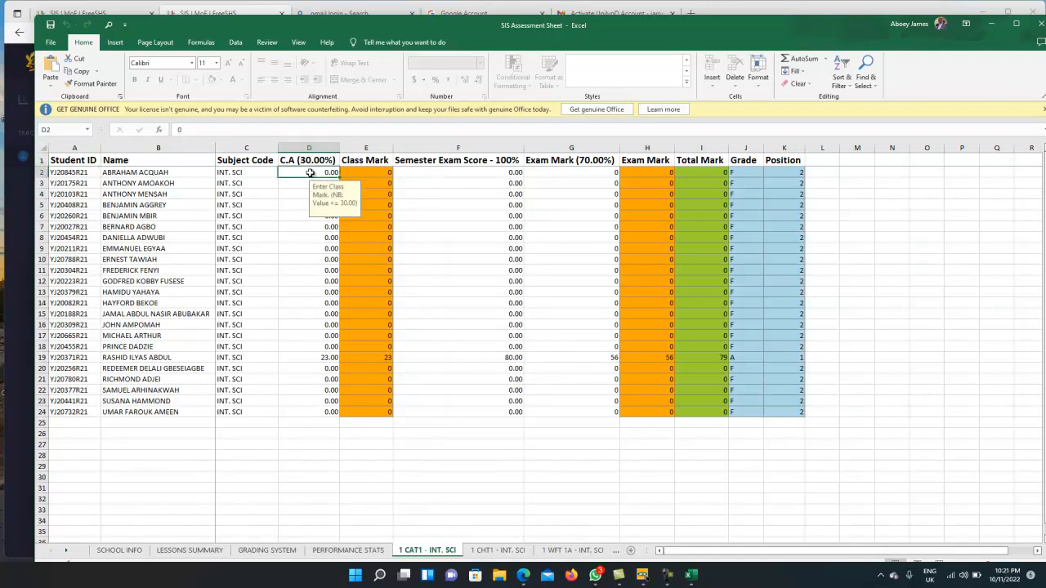
pyautogui.write('23')
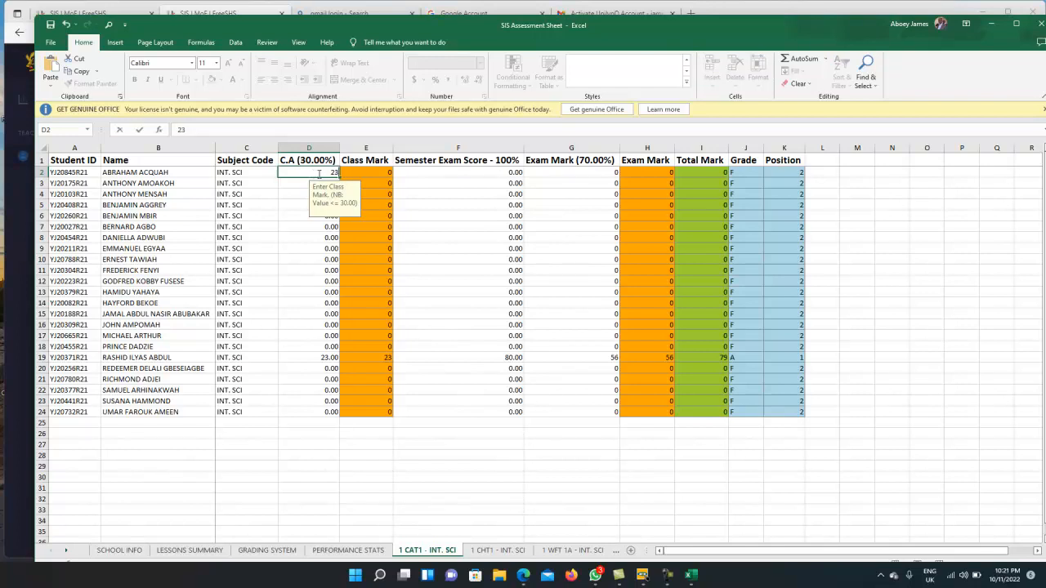
pyautogui.press('BackSpace')
pyautogui.press('BackSpace')
pyautogui.press('Return')
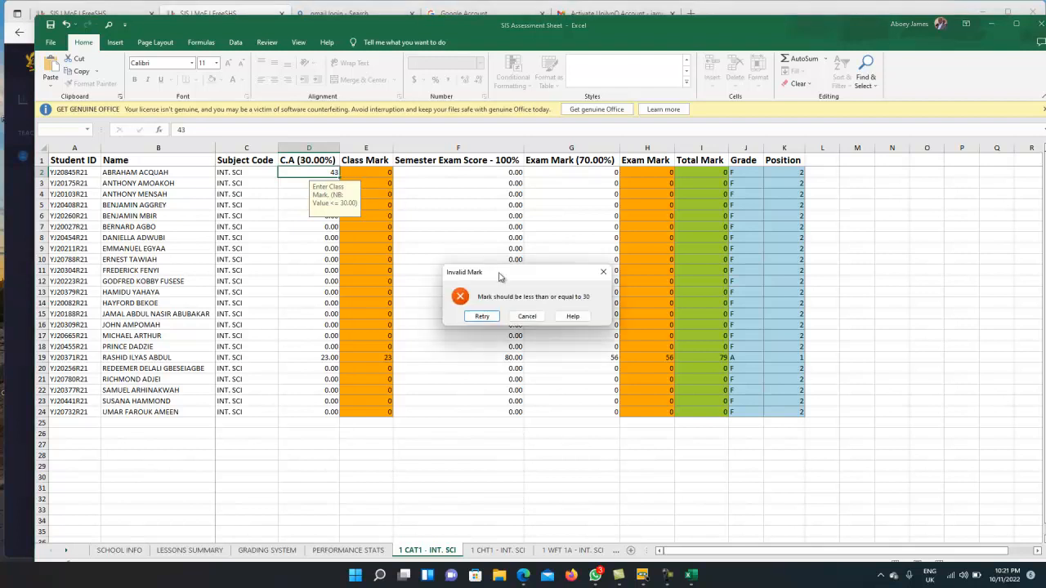
pyautogui.click(517, 317)
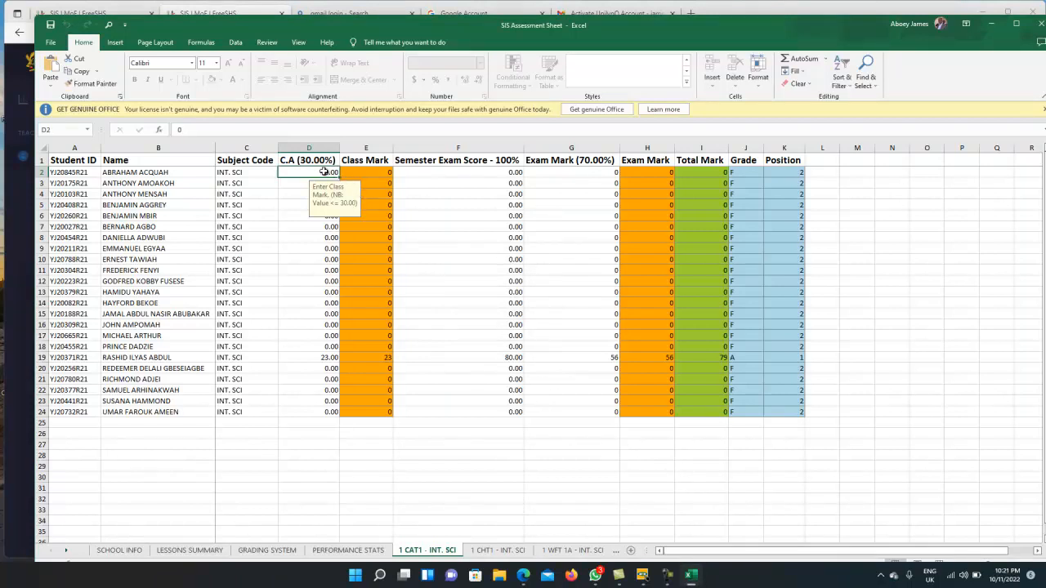
# Set the first listed student's C.A mark to 22 and semester exam score to 76 on the 1 CAT1 sheet.
pyautogui.write('22')
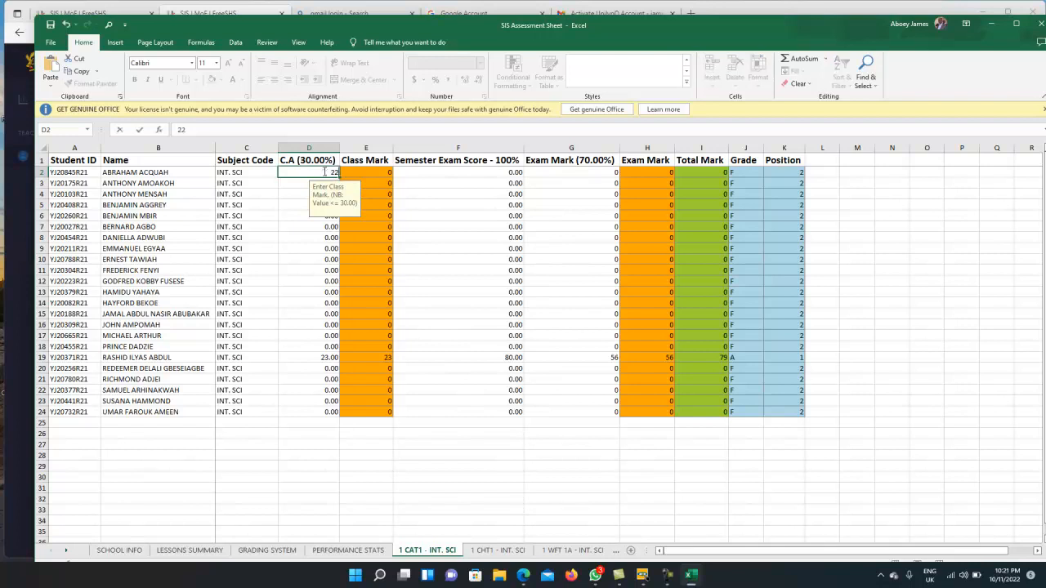
pyautogui.click(434, 175)
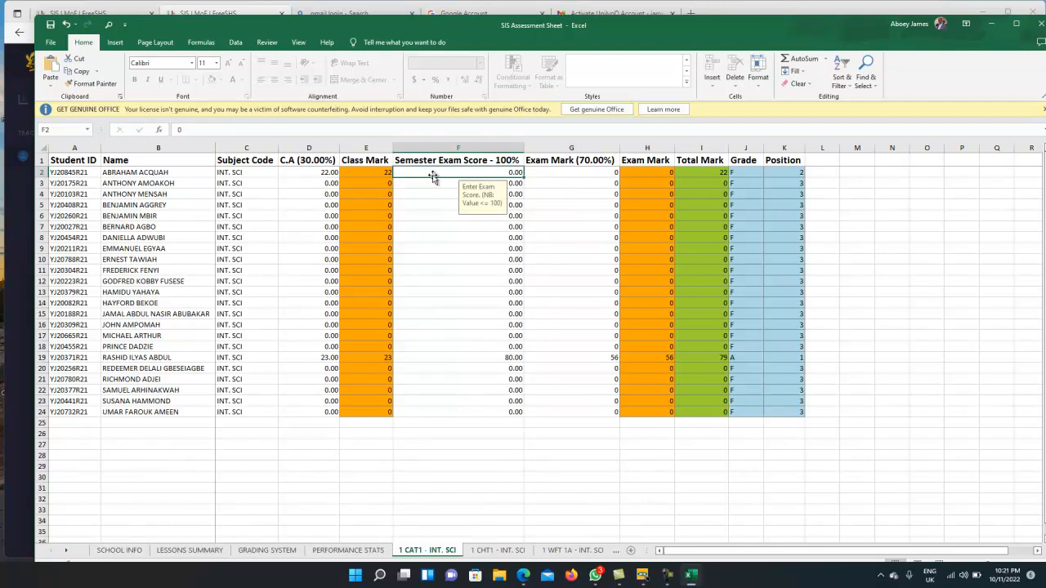
pyautogui.write('6')
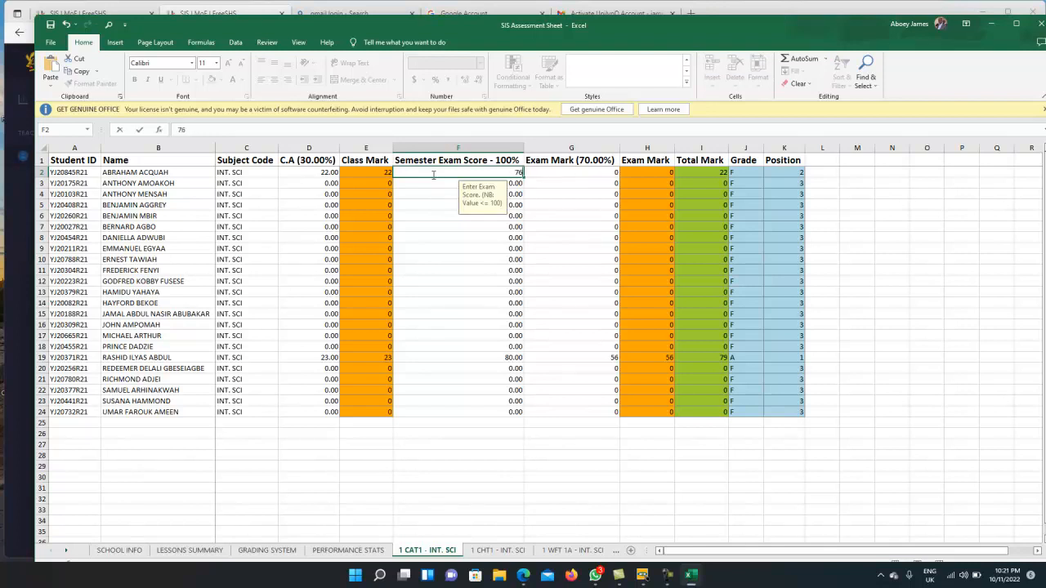
pyautogui.click(571, 188)
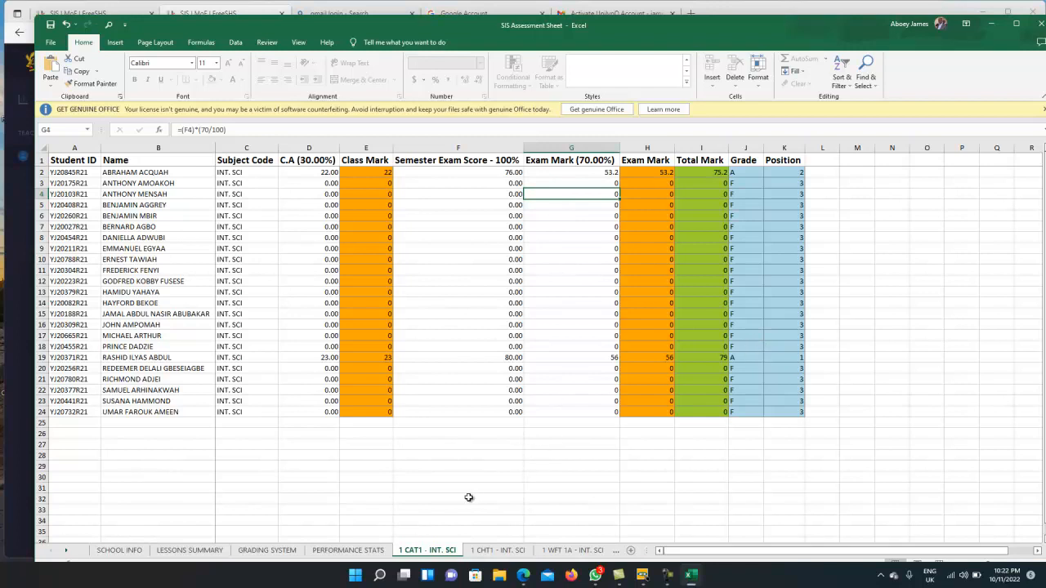
# Look through the remaining class sheets, from 1 CHT1 to 1 FDT1 A - INT. SCI.
pyautogui.click(493, 549)
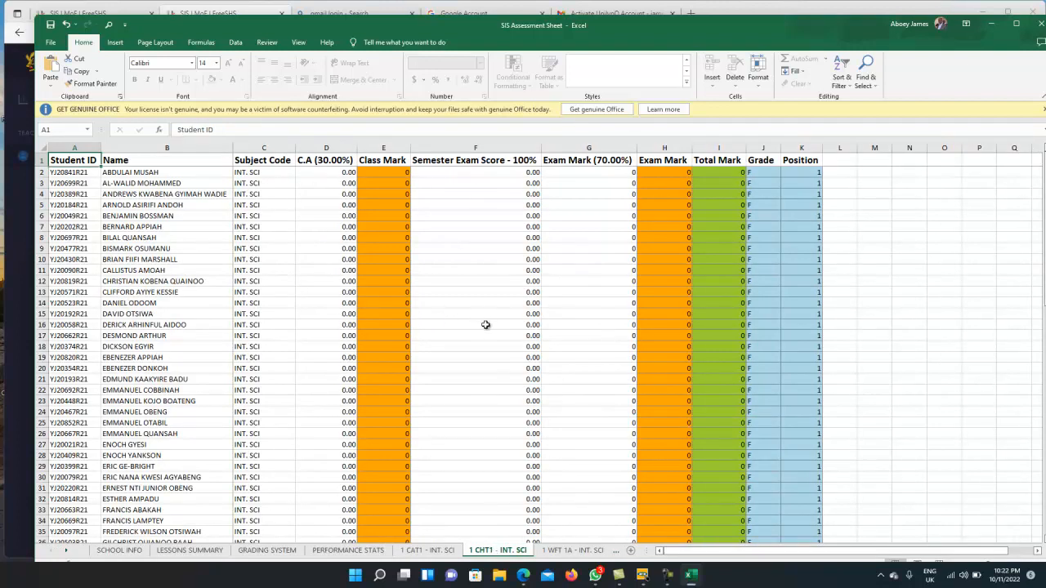
pyautogui.click(578, 556)
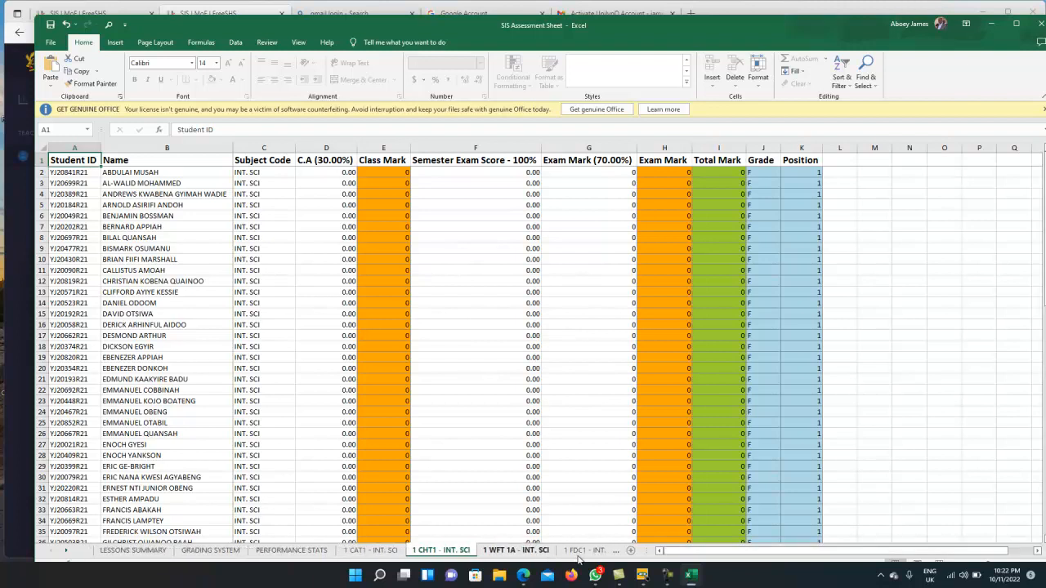
pyautogui.click(578, 553)
pyautogui.click(578, 553)
pyautogui.click(578, 553)
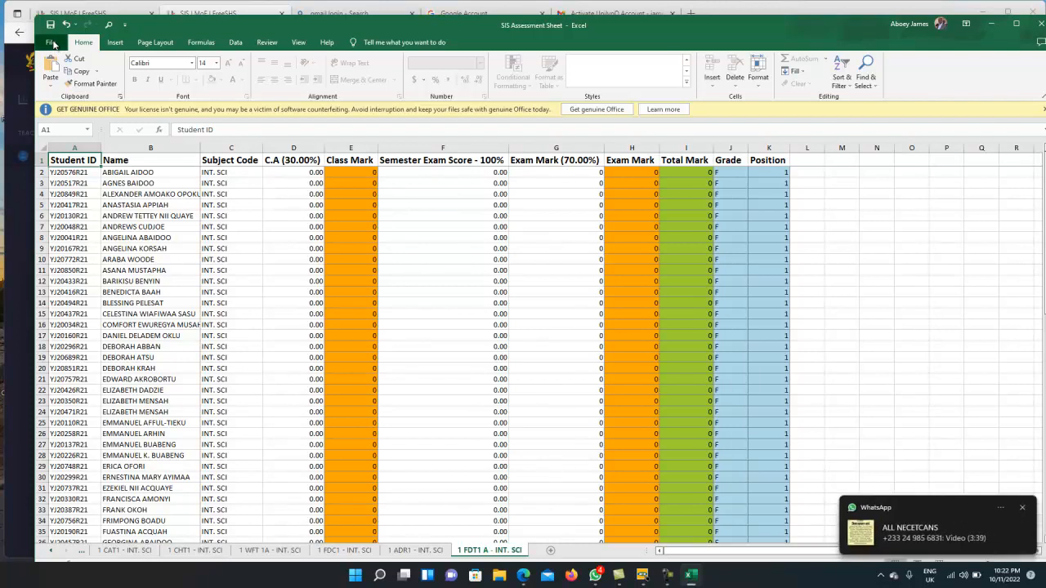
# Save a copy of the assessment workbook on the Desktop under the file name "cat 1".
pyautogui.click(53, 44)
pyautogui.click(82, 168)
pyautogui.click(50, 42)
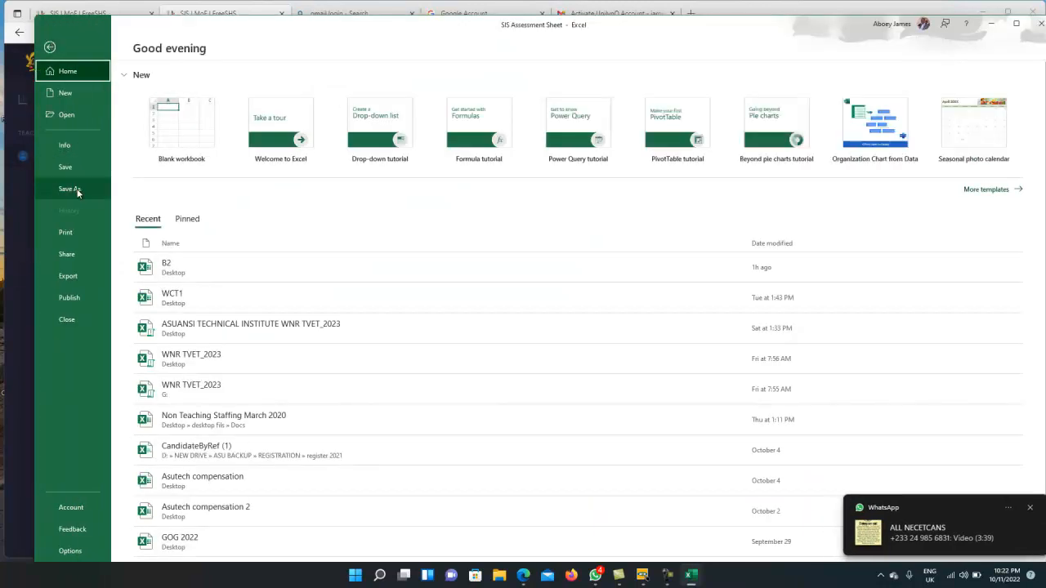
pyautogui.click(77, 190)
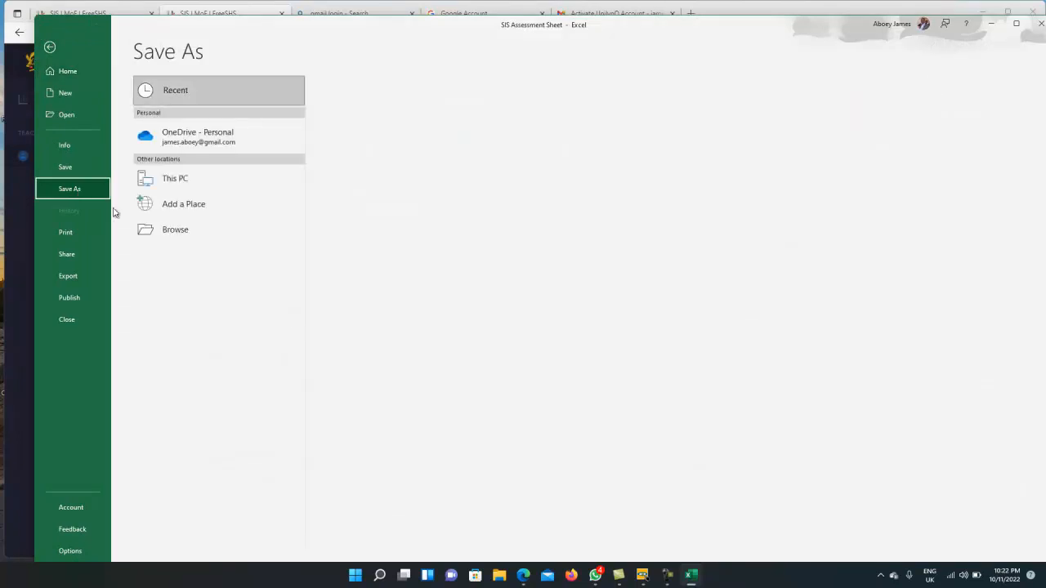
pyautogui.click(388, 148)
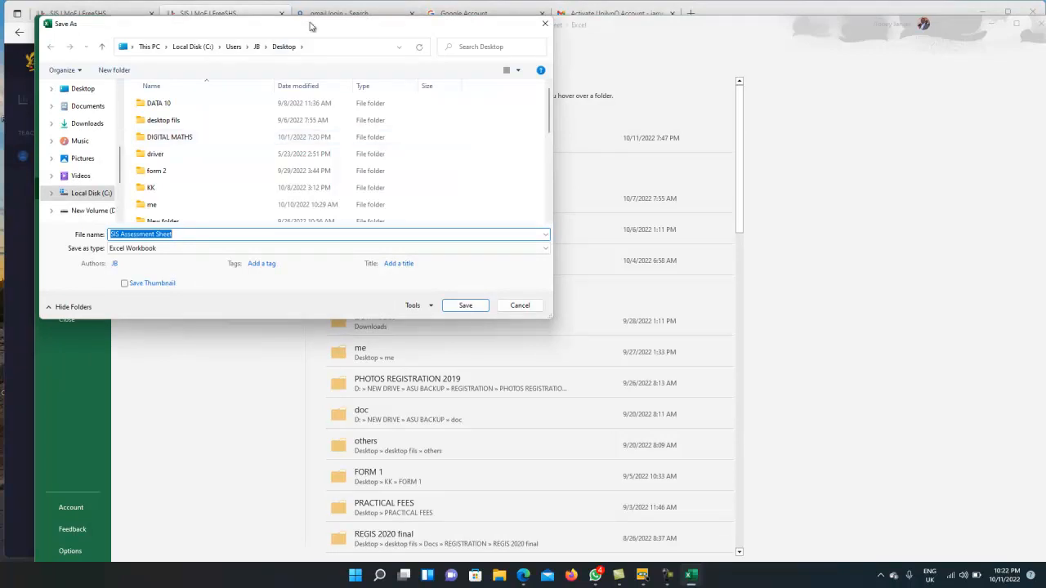
pyautogui.moveTo(310, 27); pyautogui.dragTo(547, 137)
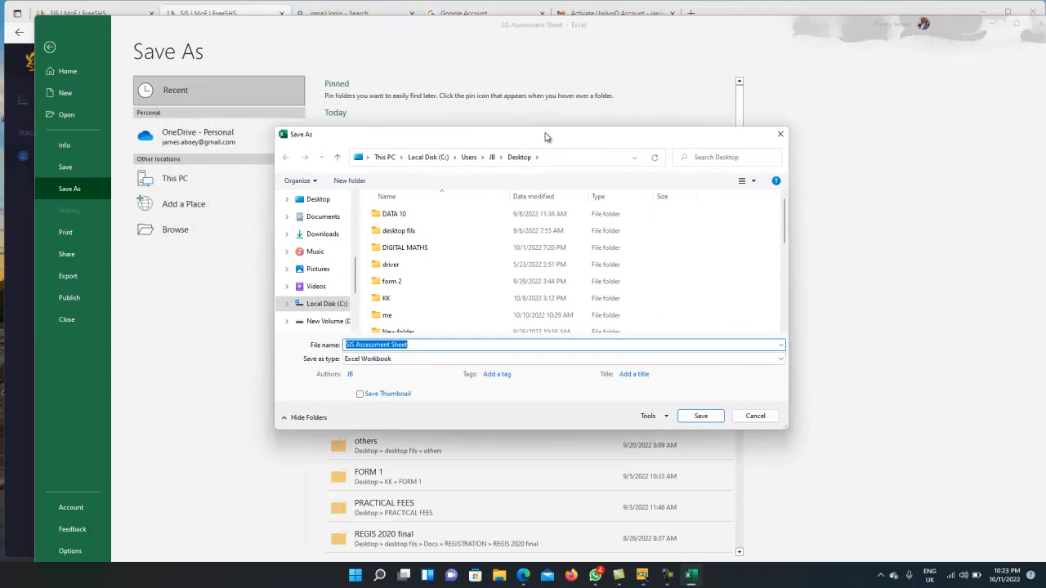
pyautogui.write('cat')
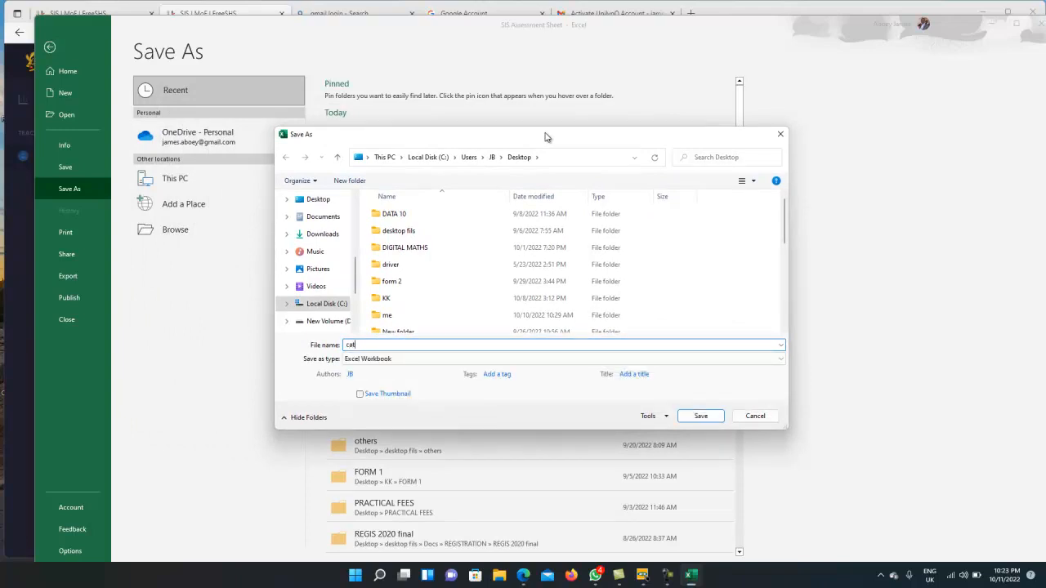
pyautogui.write(' 1')
pyautogui.click(701, 417)
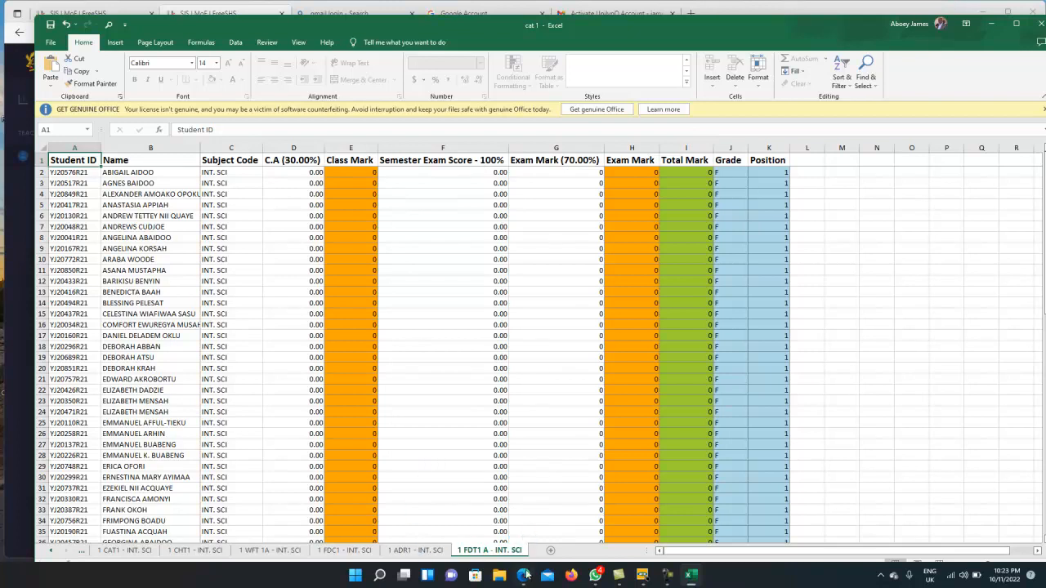
# Switch to the portal in Edge and open the Excel template upload for the teacher's lessons.
pyautogui.click(524, 575)
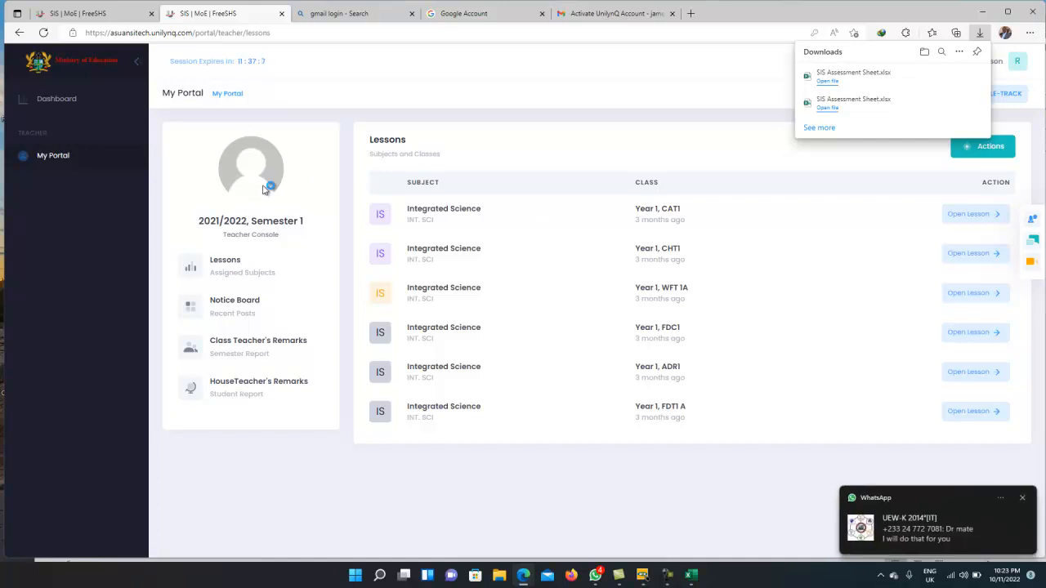
pyautogui.click(616, 135)
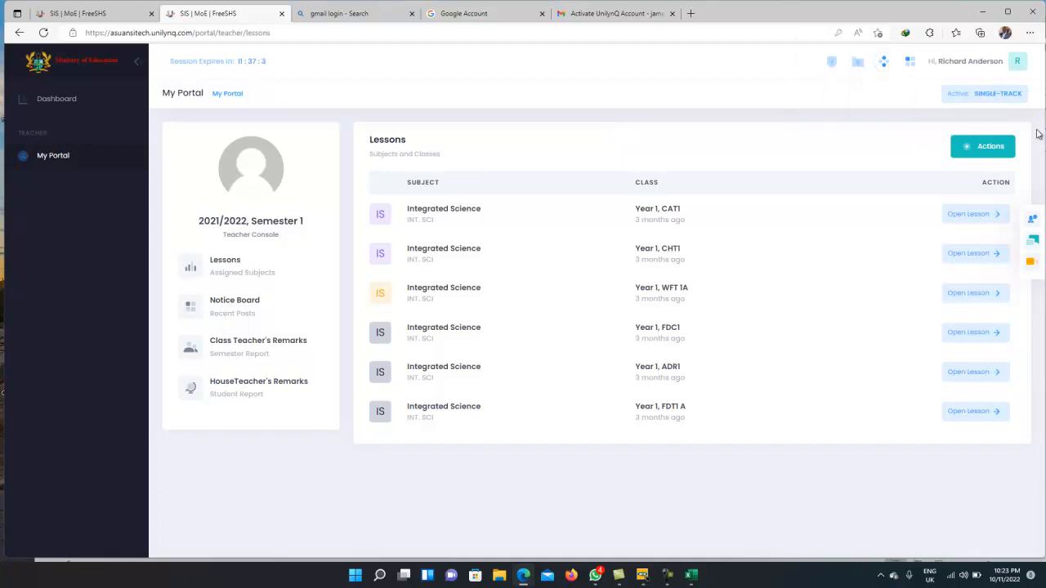
pyautogui.click(985, 149)
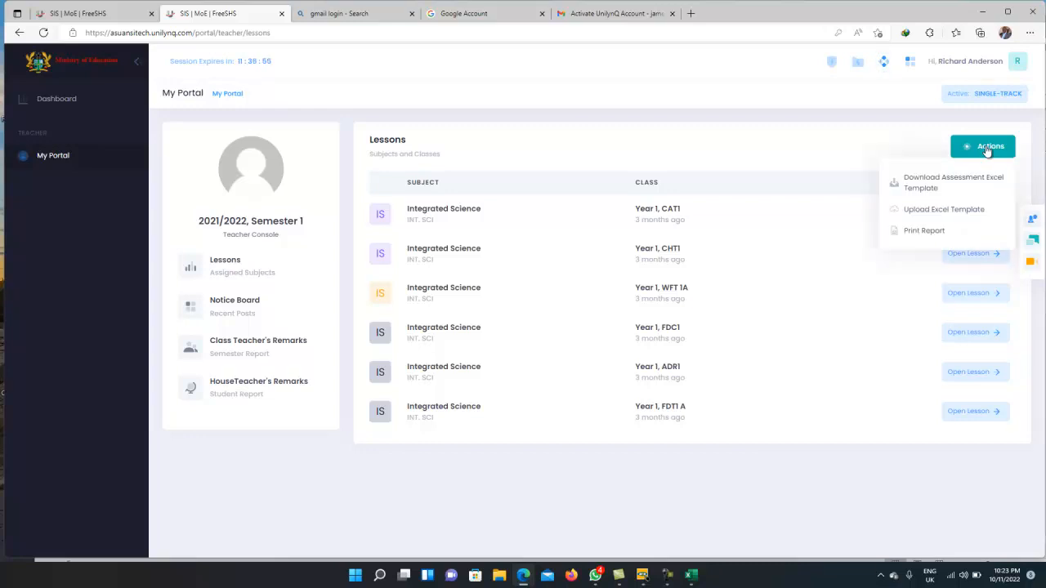
pyautogui.click(923, 211)
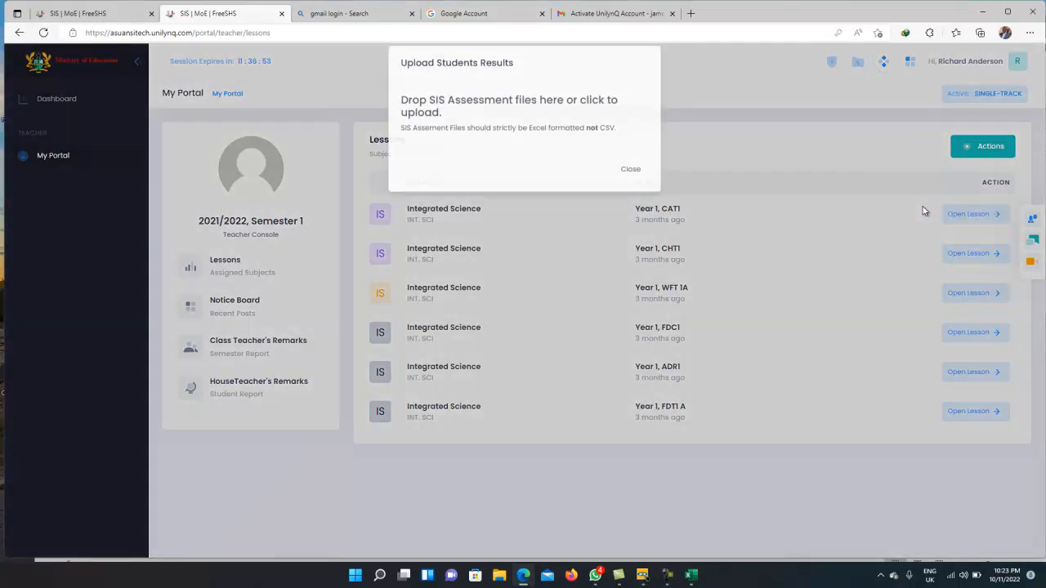
# Upload the assessment workbook "cat 1" from the Desktop.
pyautogui.click(506, 122)
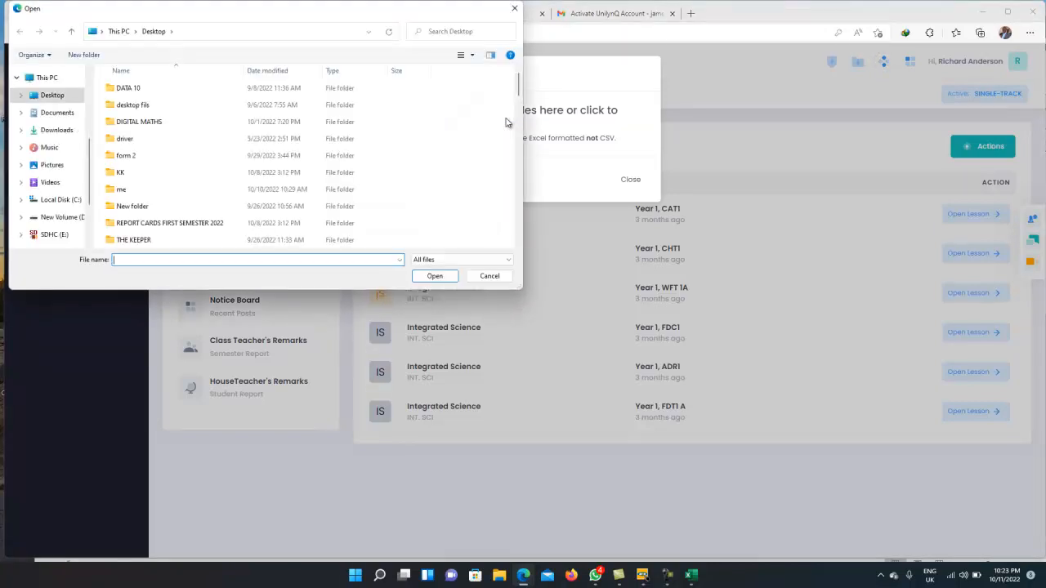
pyautogui.click(43, 102)
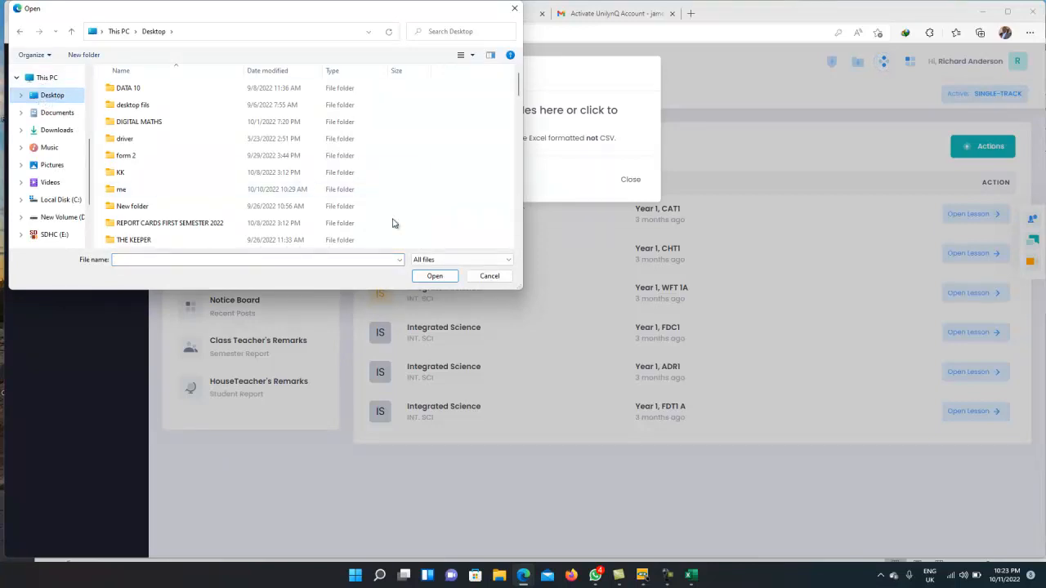
pyautogui.click(520, 247)
pyautogui.click(520, 248)
pyautogui.click(520, 248)
pyautogui.click(520, 248)
pyautogui.click(519, 248)
pyautogui.click(520, 248)
pyautogui.click(519, 248)
pyautogui.click(520, 248)
pyautogui.click(520, 248)
pyautogui.click(520, 247)
pyautogui.click(520, 248)
pyautogui.click(520, 247)
pyautogui.click(520, 247)
pyautogui.click(519, 247)
pyautogui.click(520, 248)
pyautogui.click(519, 248)
pyautogui.click(520, 247)
pyautogui.click(520, 247)
pyautogui.click(520, 248)
pyautogui.click(519, 247)
pyautogui.click(520, 248)
pyautogui.click(520, 248)
pyautogui.click(520, 248)
pyautogui.click(519, 247)
pyautogui.click(520, 248)
pyautogui.click(519, 247)
pyautogui.click(520, 247)
pyautogui.click(519, 248)
pyautogui.click(519, 247)
pyautogui.click(520, 248)
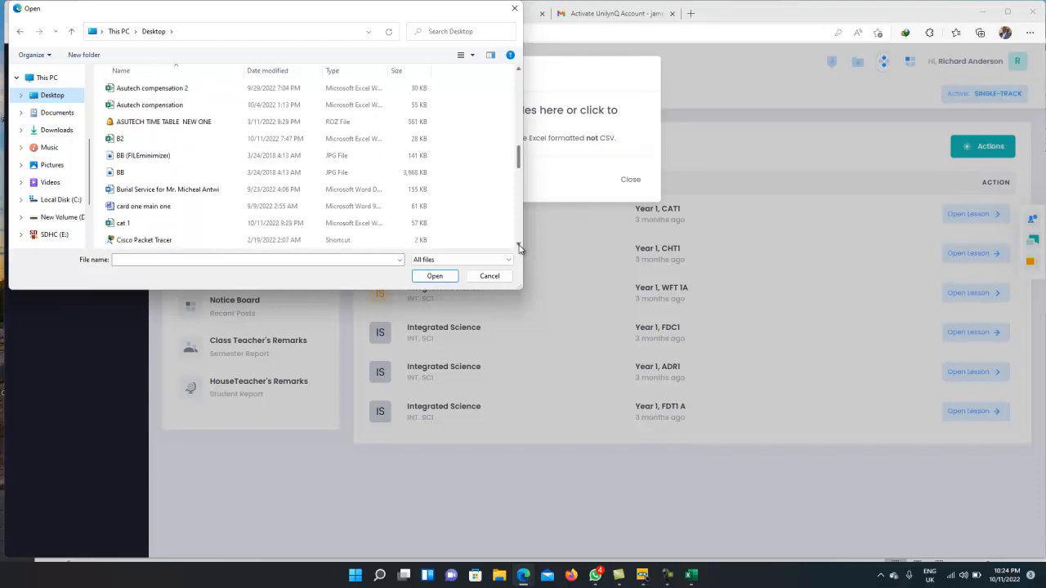
pyautogui.click(148, 227)
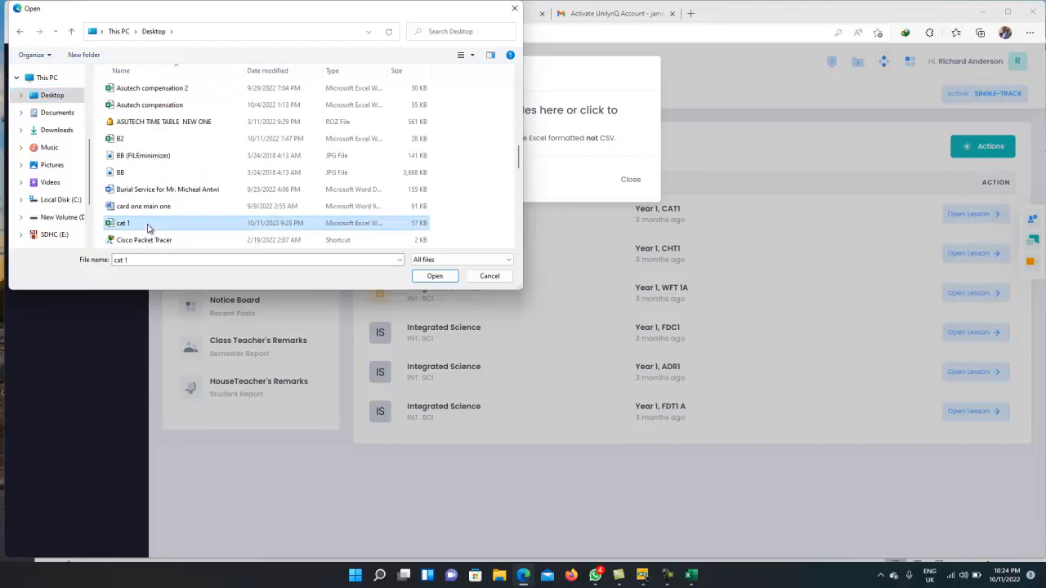
pyautogui.click(430, 277)
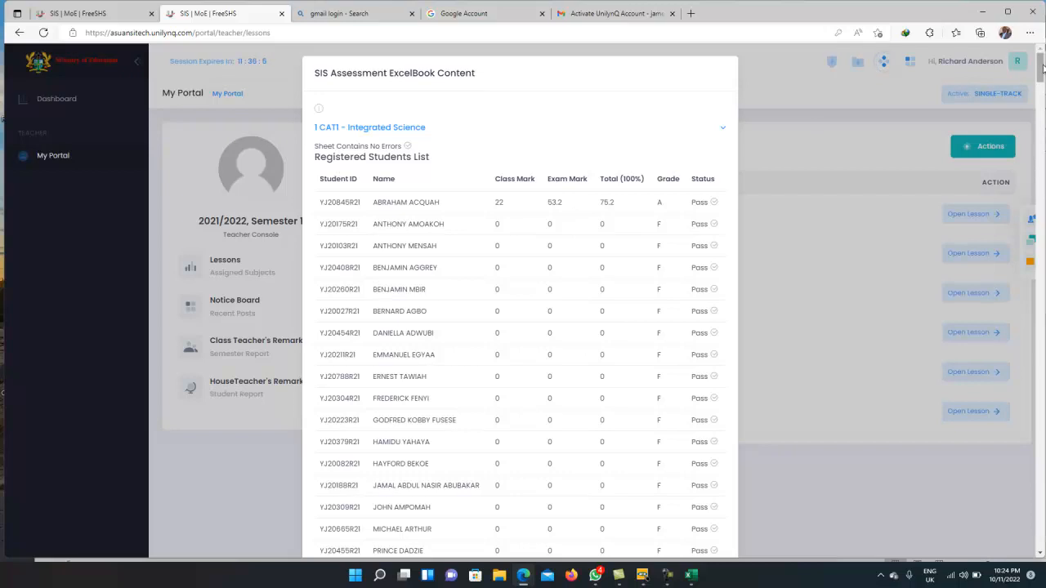
# Review the uploaded workbook's content through to the end, proceed, and select the 1 CAT1 Integrated Science lesson for upload.
pyautogui.moveTo(1040, 69); pyautogui.dragTo(1043, 536)
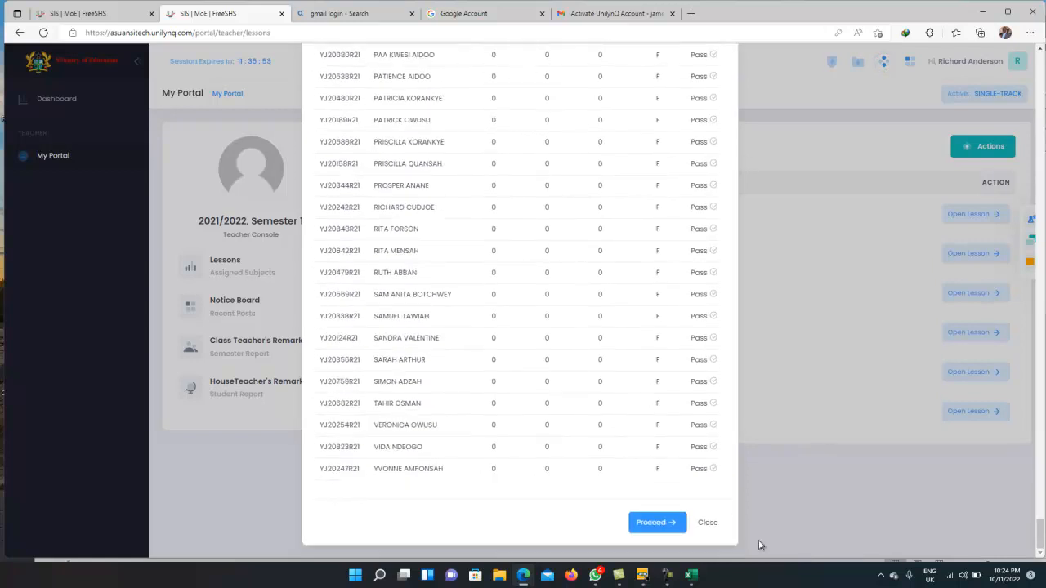
pyautogui.click(656, 527)
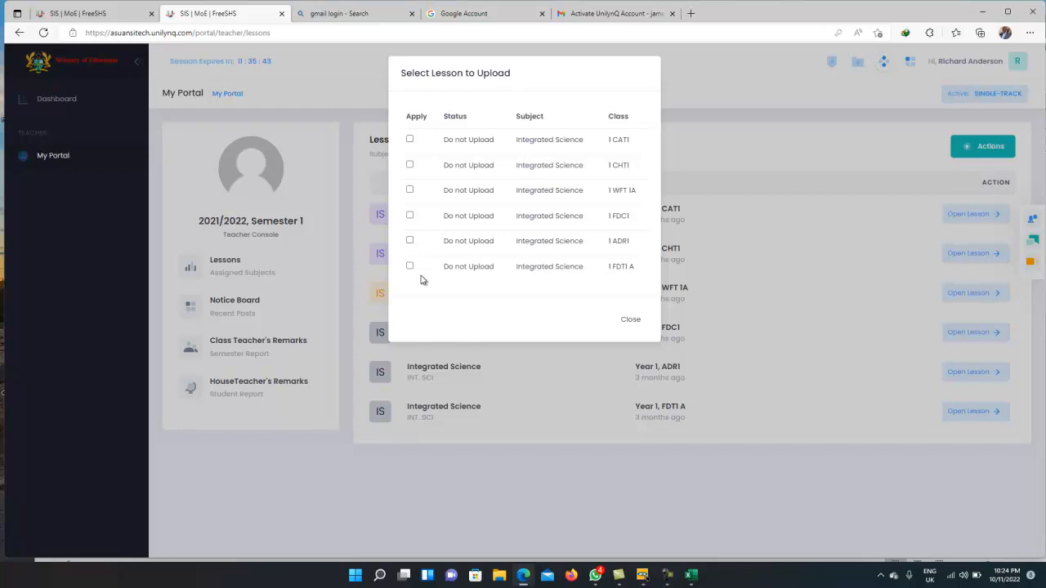
pyautogui.click(411, 140)
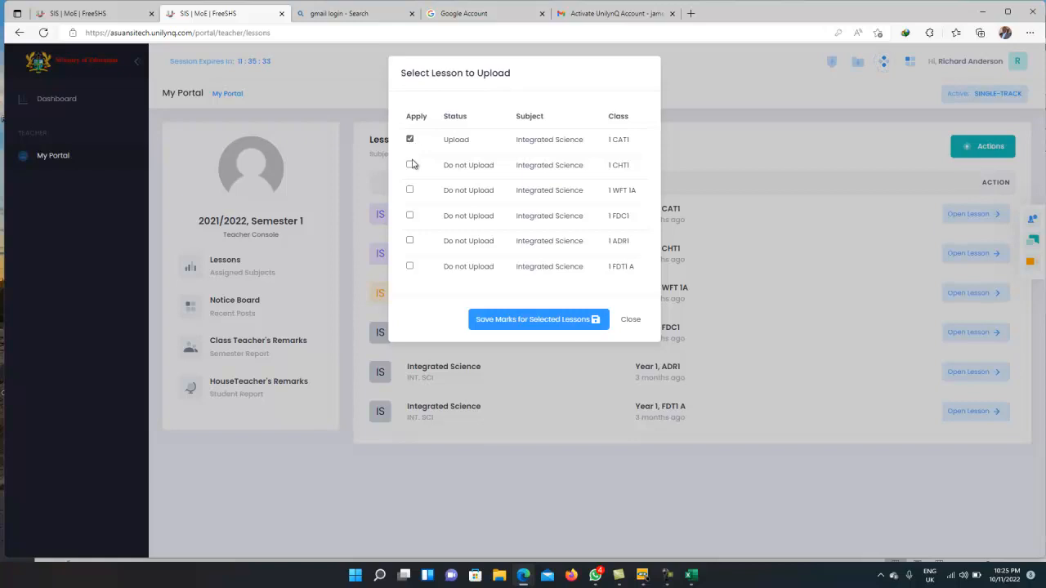
pyautogui.click(411, 166)
pyautogui.click(410, 190)
pyautogui.click(410, 218)
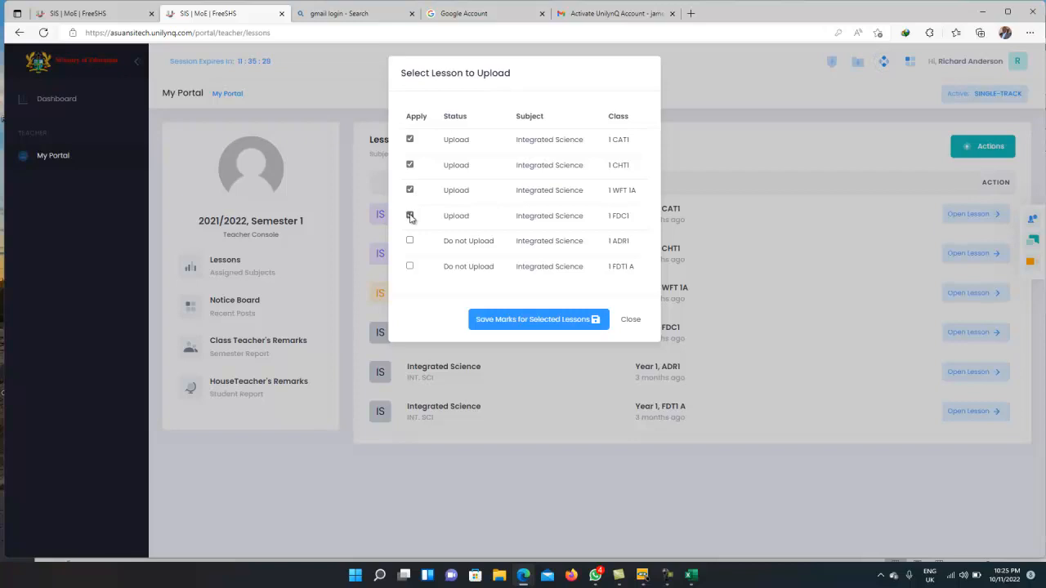
pyautogui.click(410, 165)
pyautogui.click(410, 191)
pyautogui.click(410, 217)
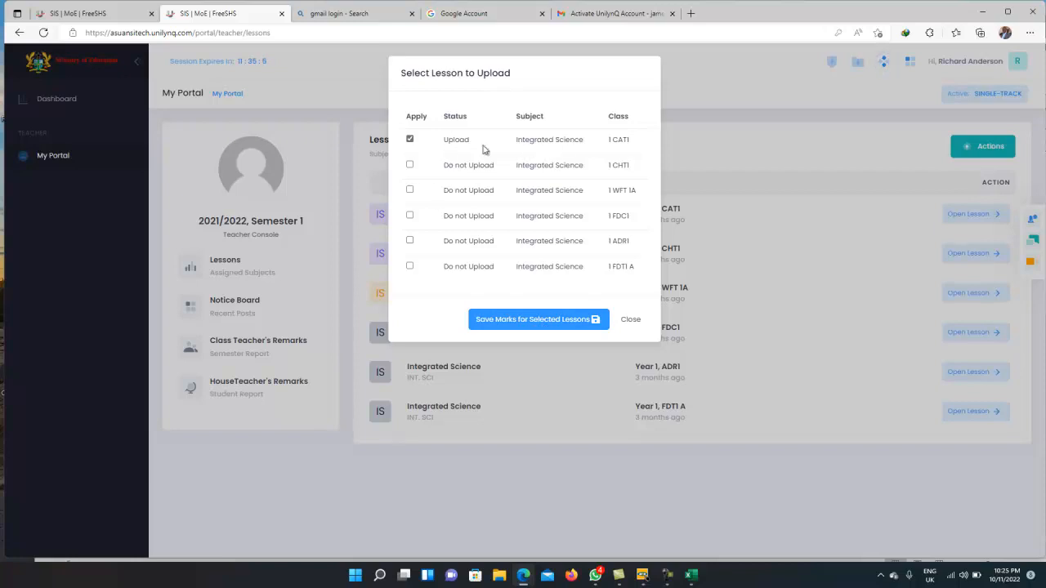
# Save the marks for the selected 1 CAT1 lesson and dismiss the confirmation.
pyautogui.click(563, 323)
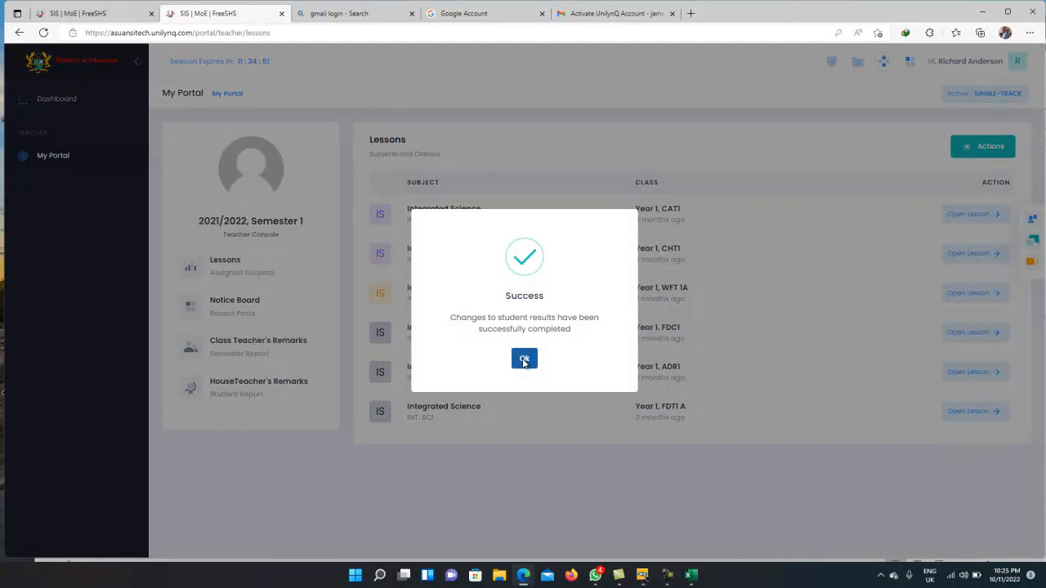
pyautogui.click(524, 360)
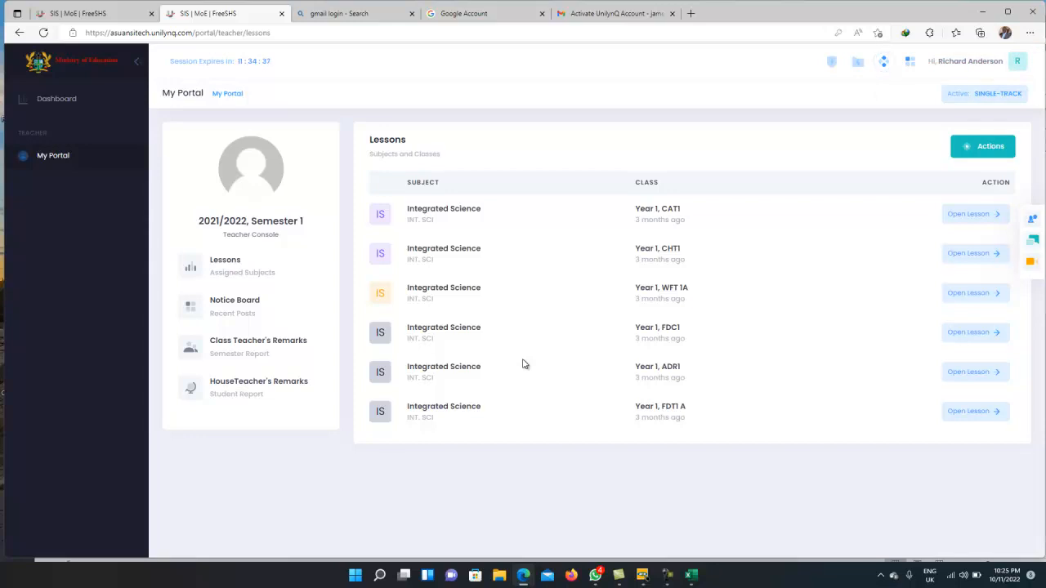
# Open the class teacher's remarks entry for 3 ADR3 and check the available classes.
pyautogui.click(270, 346)
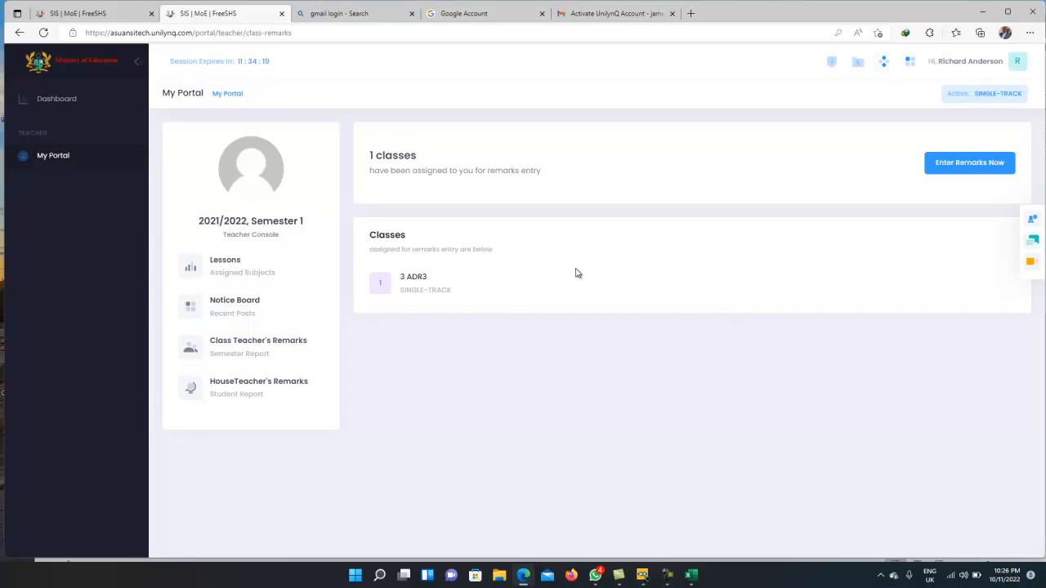
pyautogui.click(980, 170)
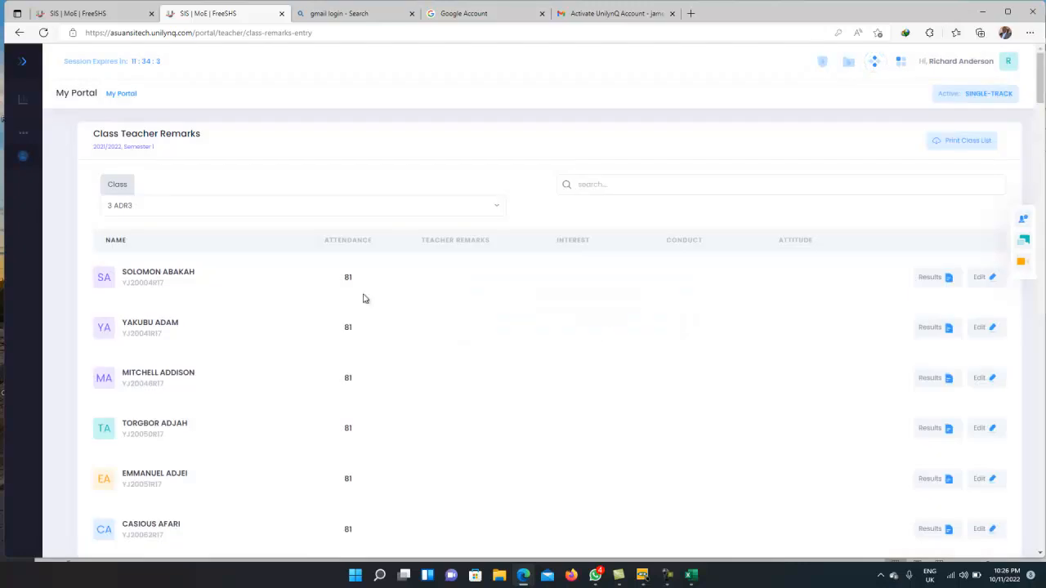
pyautogui.click(498, 211)
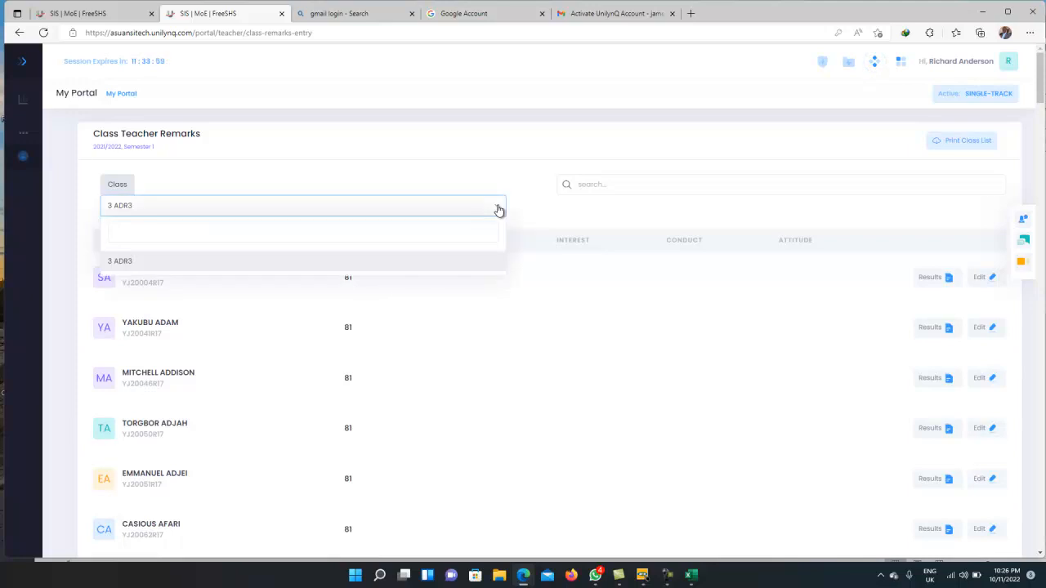
pyautogui.click(498, 211)
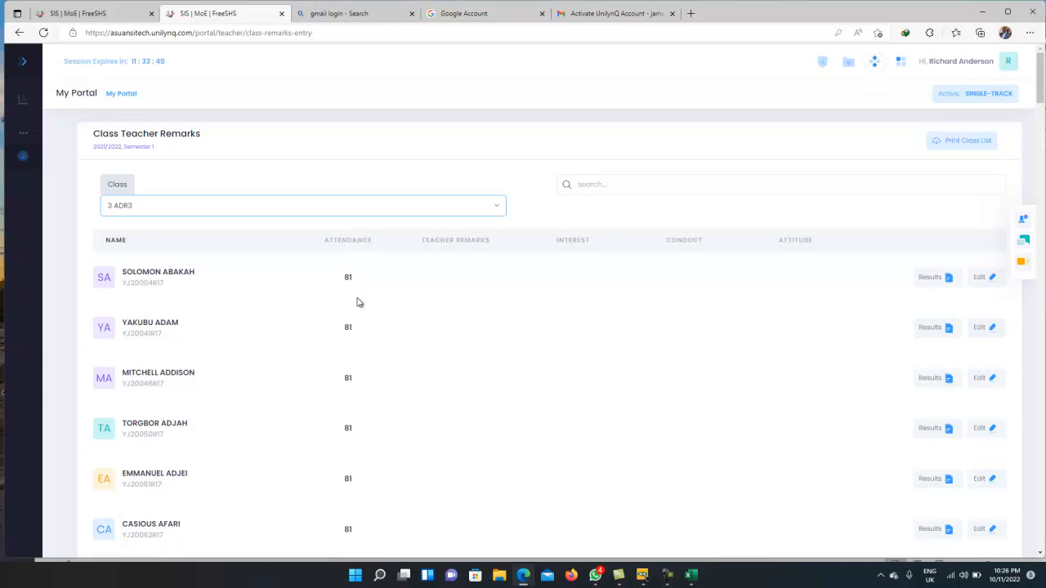
# Set the first listed student's attendance to 78, leave the remark fields blank, and save the entry.
pyautogui.click(983, 282)
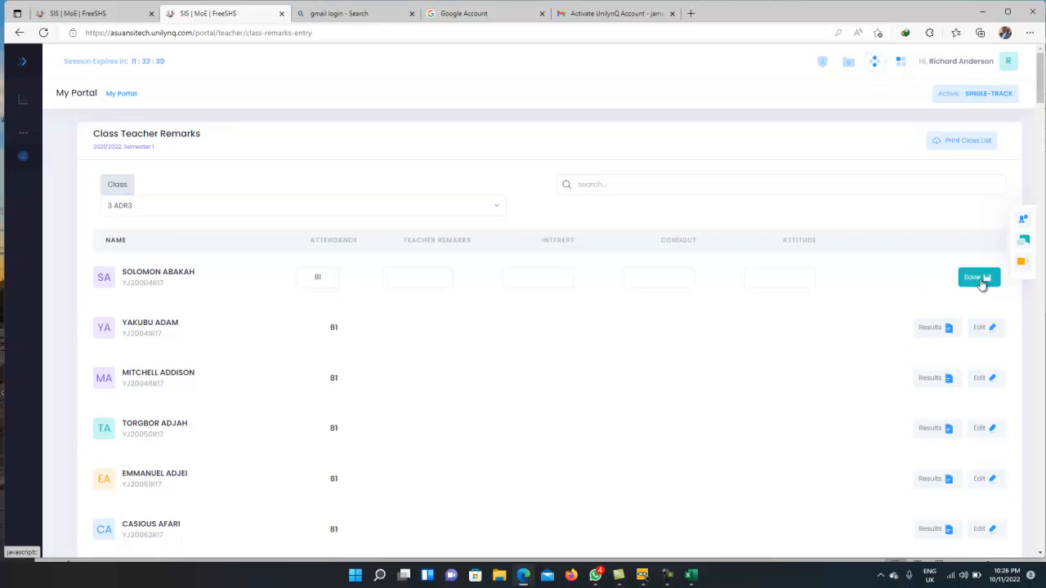
pyautogui.click(326, 281)
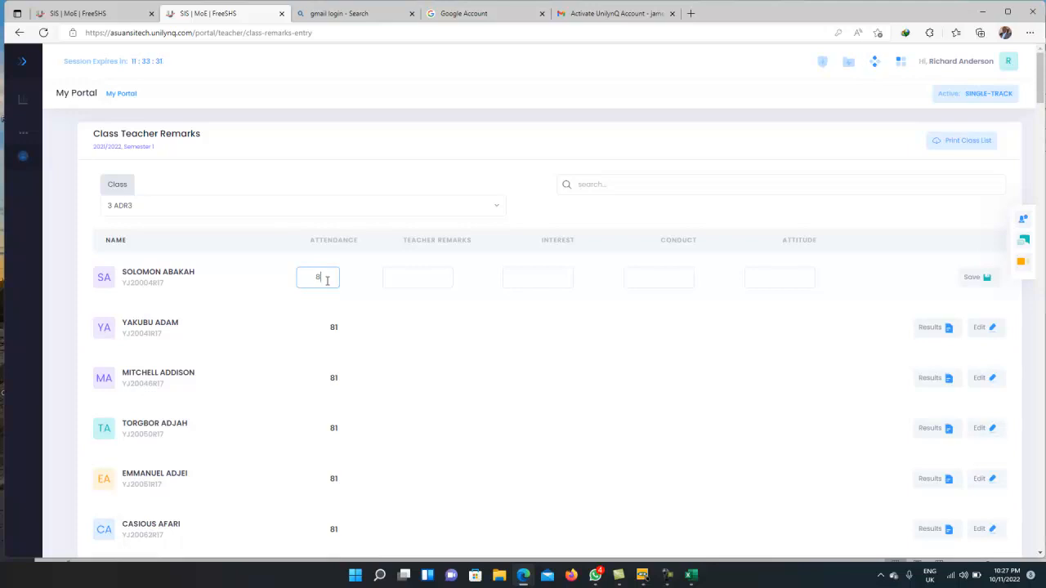
pyautogui.write('7')
pyautogui.write('7')
pyautogui.click(428, 278)
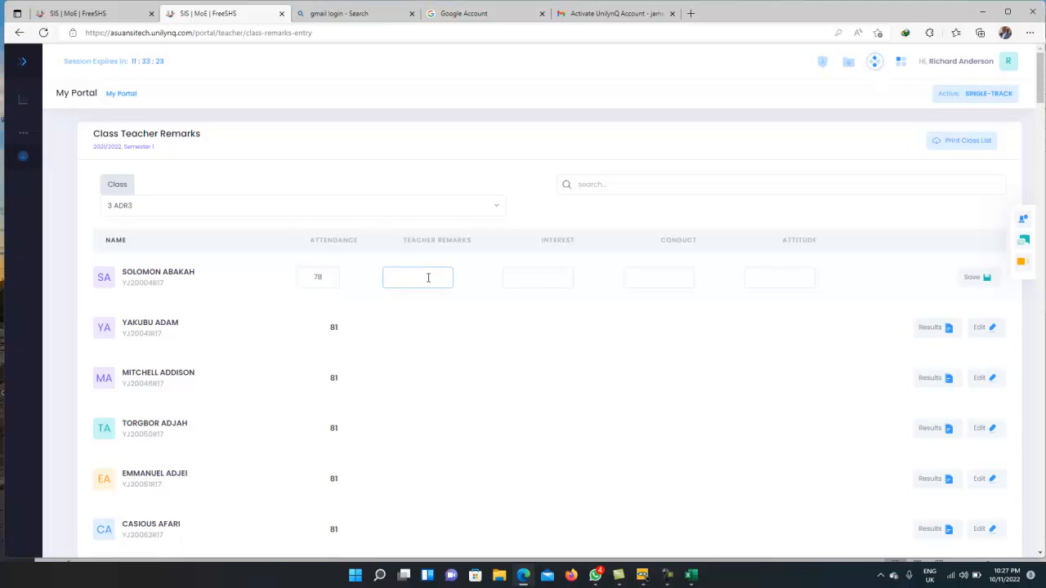
pyautogui.click(530, 280)
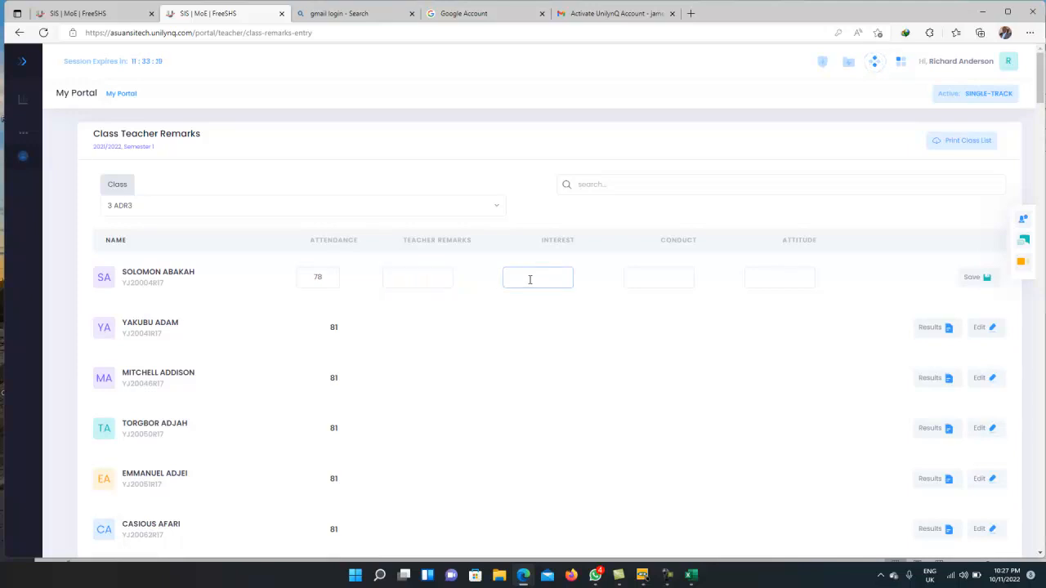
pyautogui.click(979, 280)
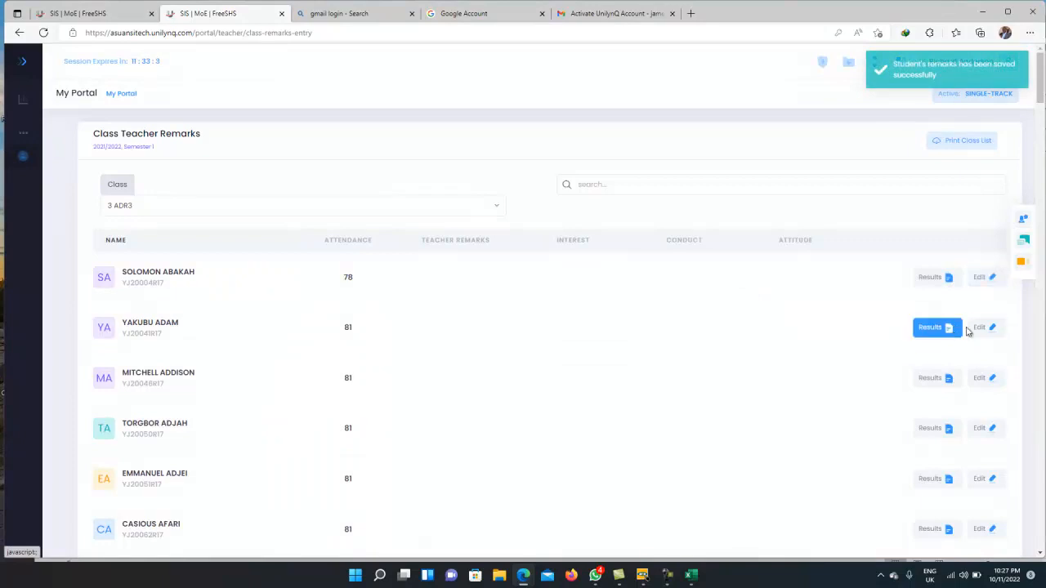
# View the first listed student's subject results and return to the class remarks list.
pyautogui.click(947, 282)
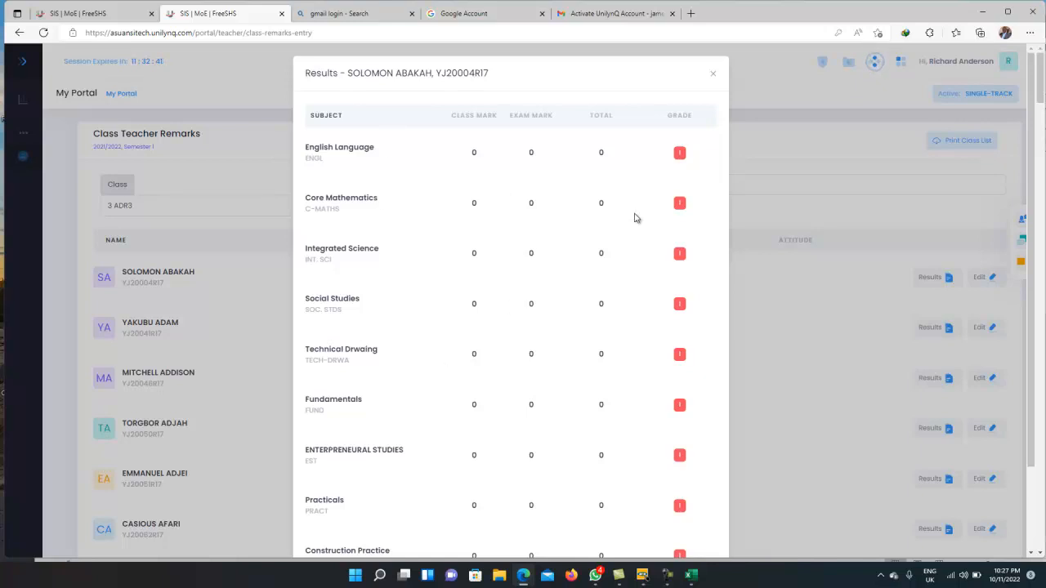
pyautogui.click(713, 77)
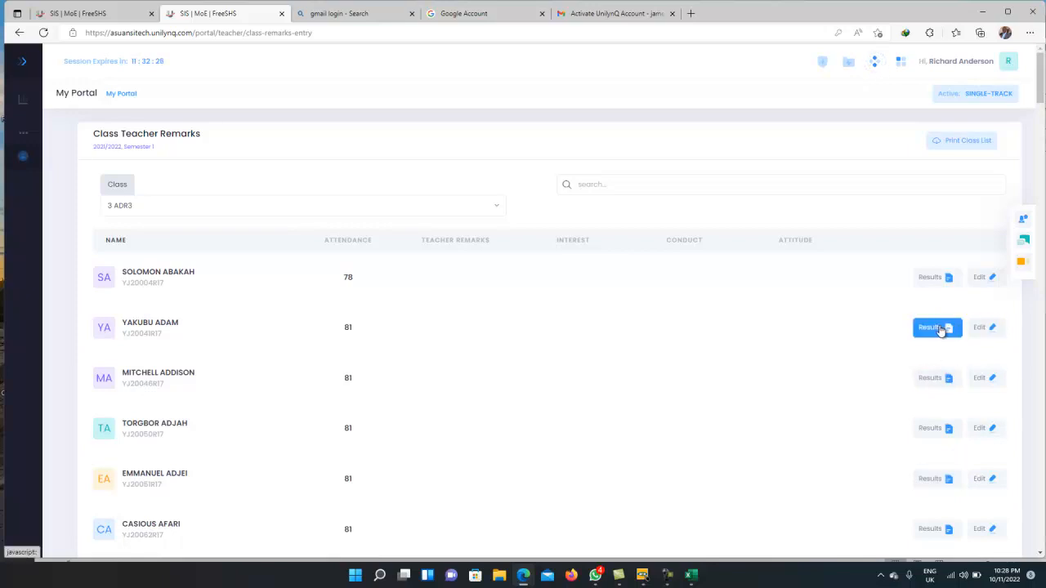
pyautogui.moveTo(1040, 88)
pyautogui.mouseDown()
pyautogui.moveTo(1041, 535)
pyautogui.moveTo(1041, 88)
pyautogui.mouseUp()
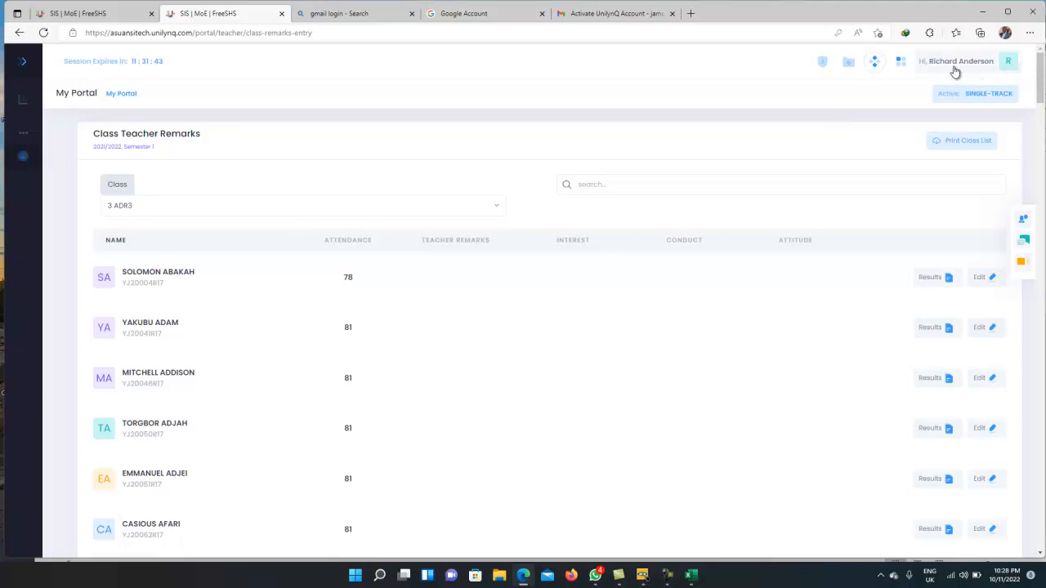
# Open the account's profile overview and examine the latest activity logs and earned points.
pyautogui.click(1009, 64)
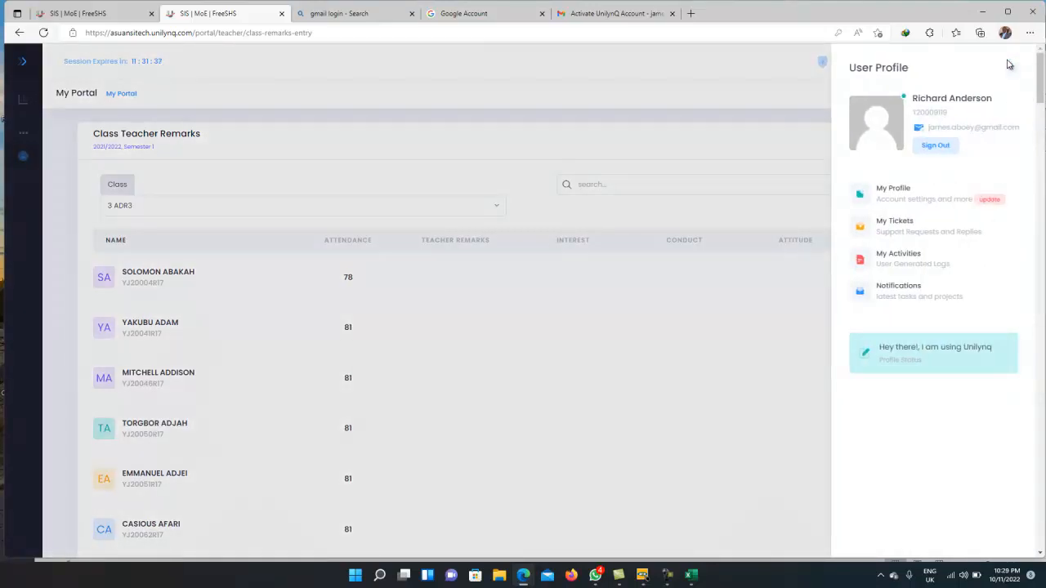
pyautogui.click(951, 145)
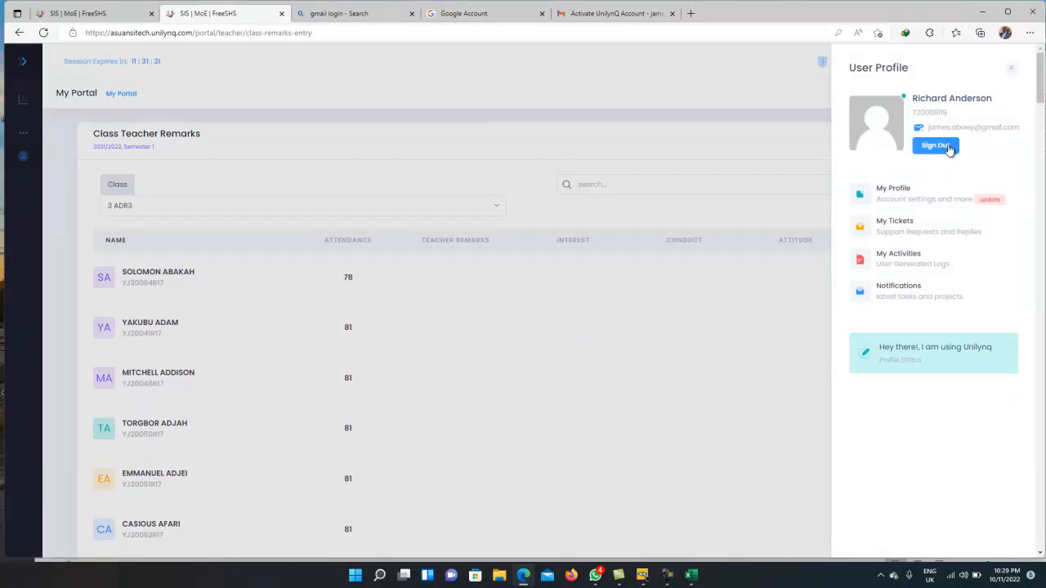
pyautogui.click(930, 203)
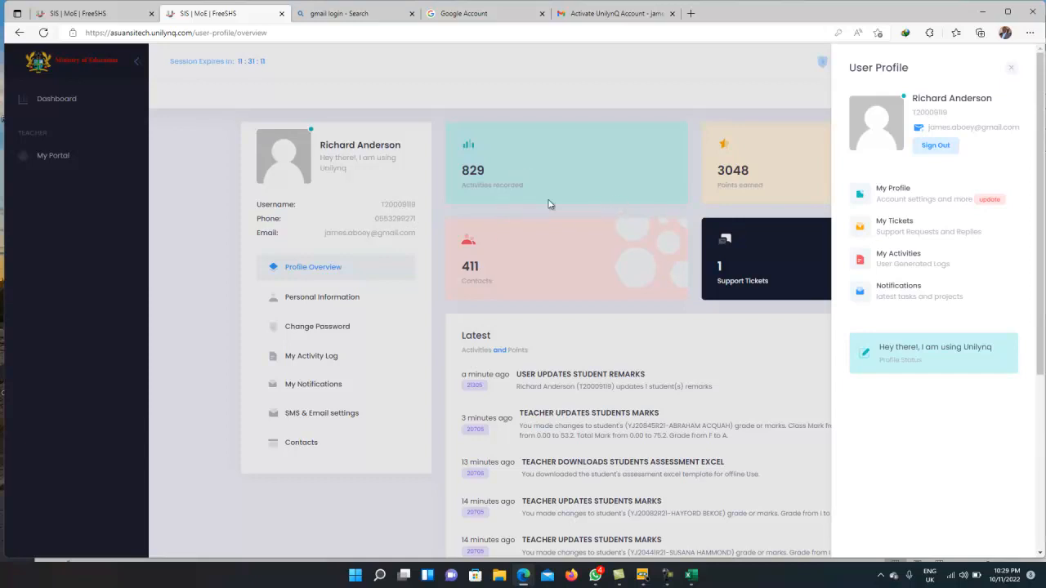
pyautogui.click(606, 197)
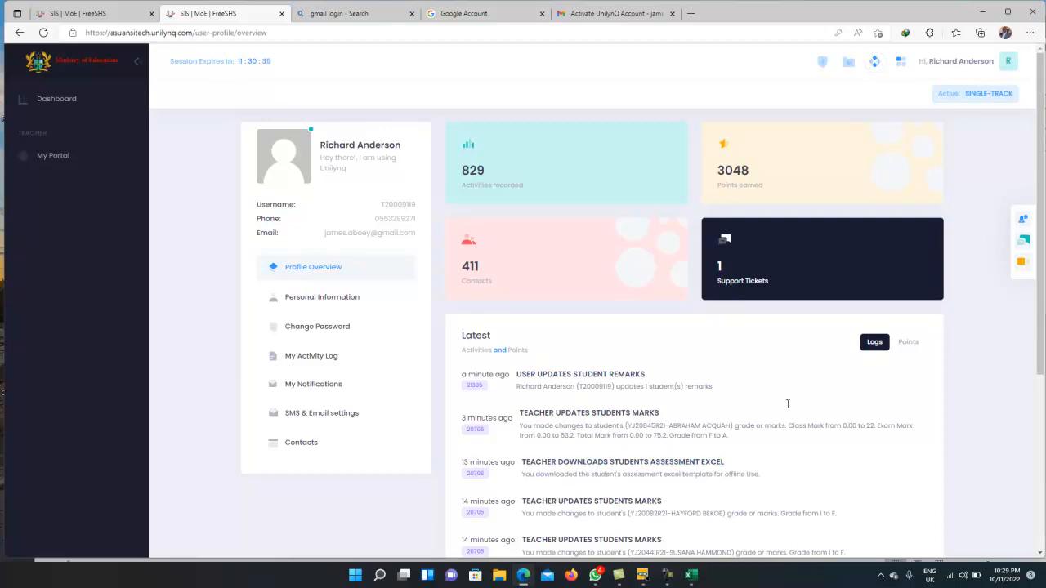
pyautogui.click(908, 344)
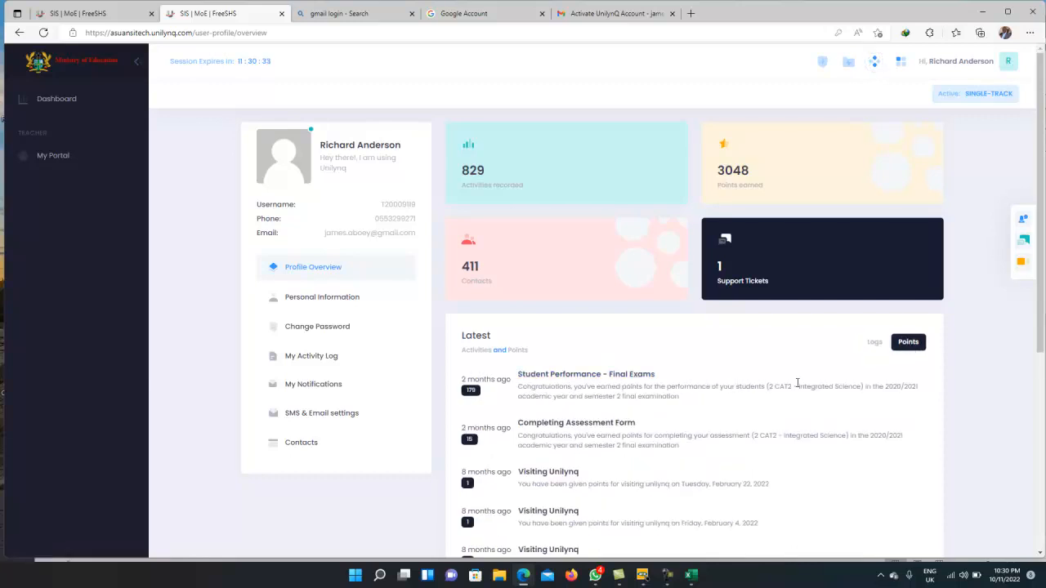
# Sign out of the teacher account from the user profile.
pyautogui.click(1011, 67)
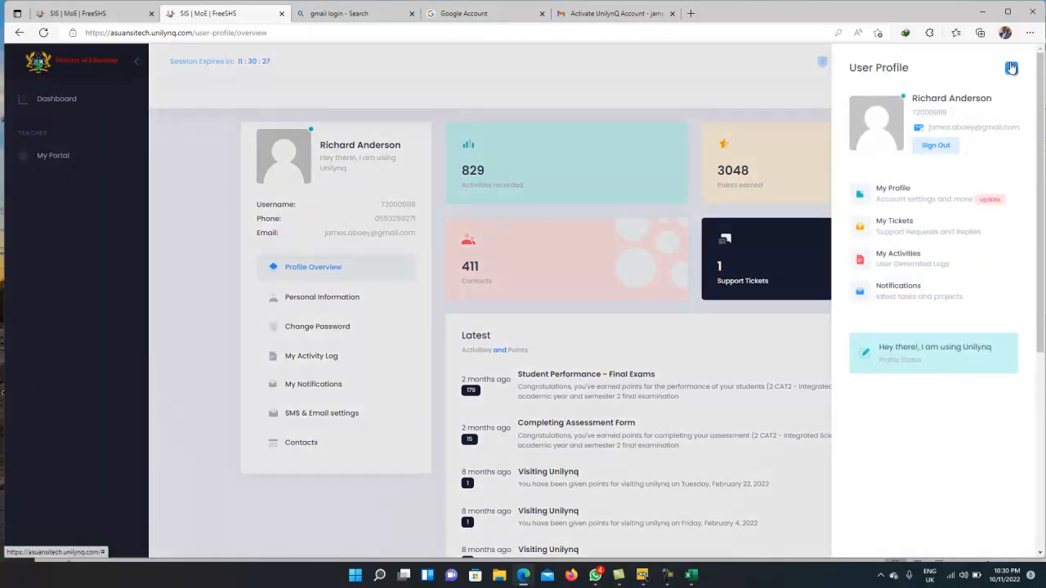
pyautogui.click(937, 146)
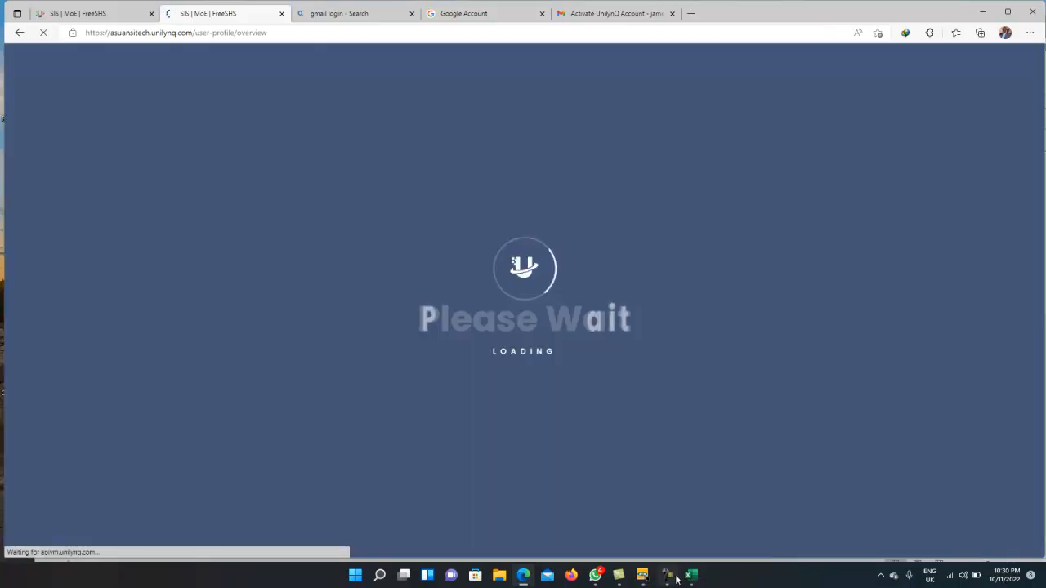
pyautogui.moveTo(668, 579)
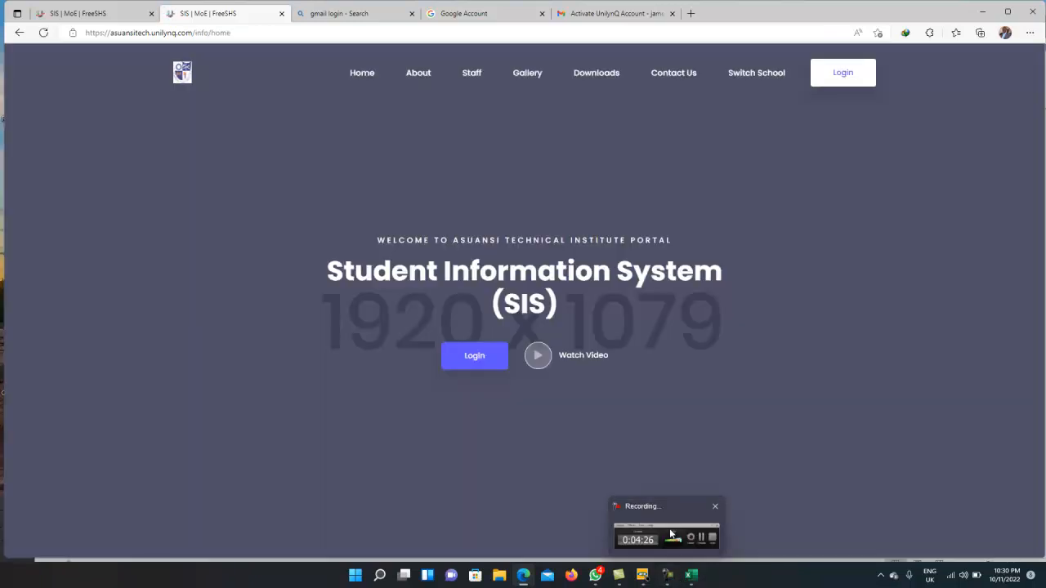